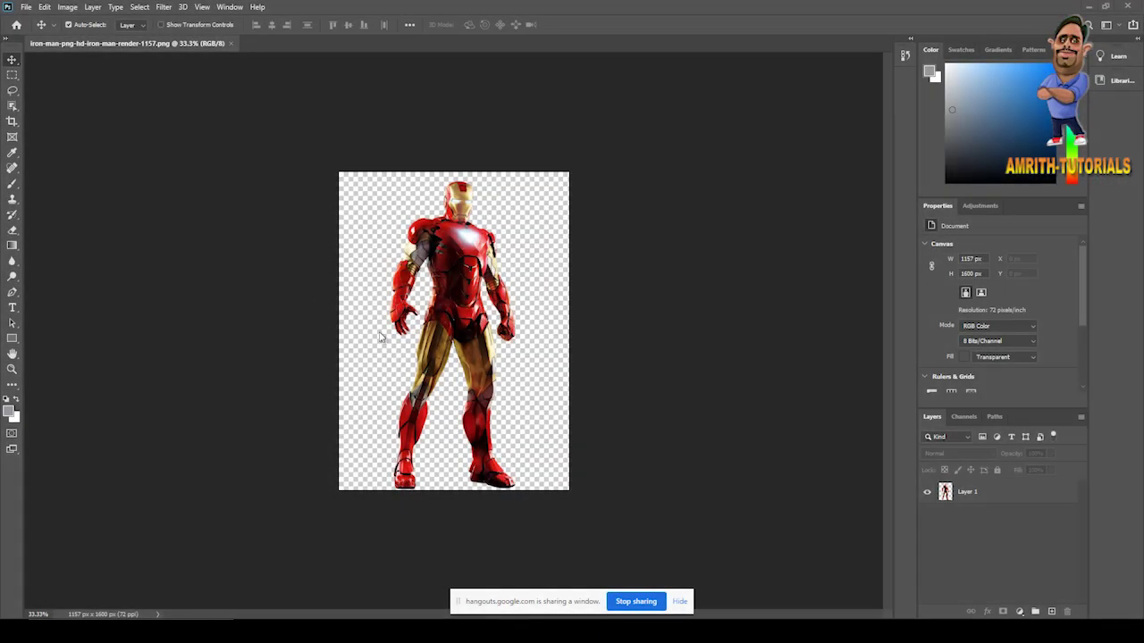
- Nudge the Iron Man on Layer 1 with the Move tool to a Y position of 43 px
click(45, 7)
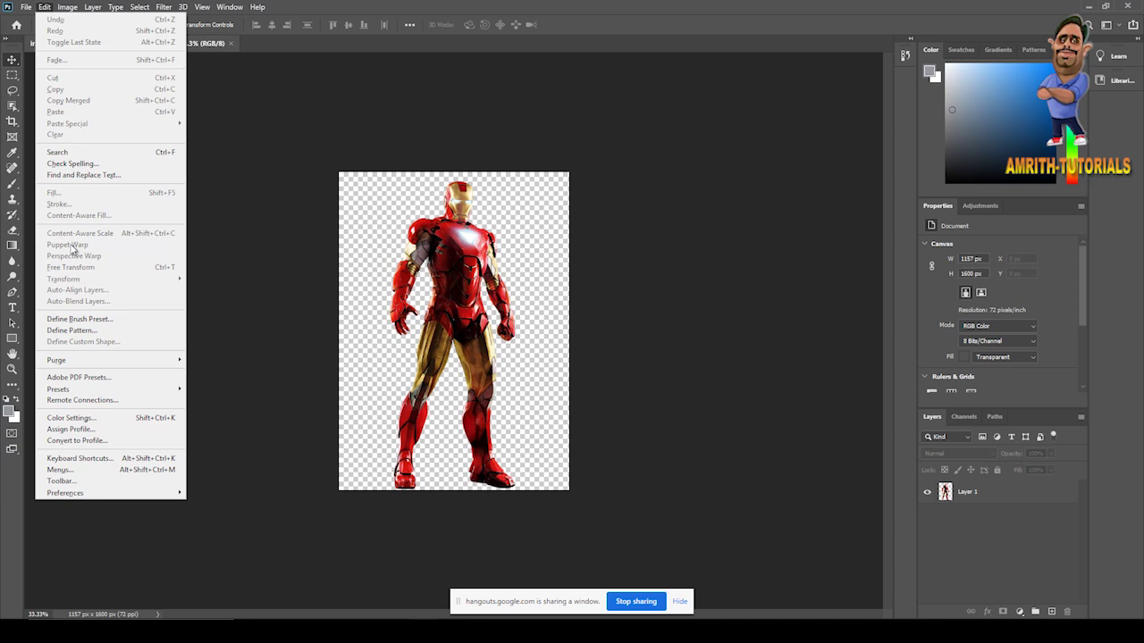
click(271, 135)
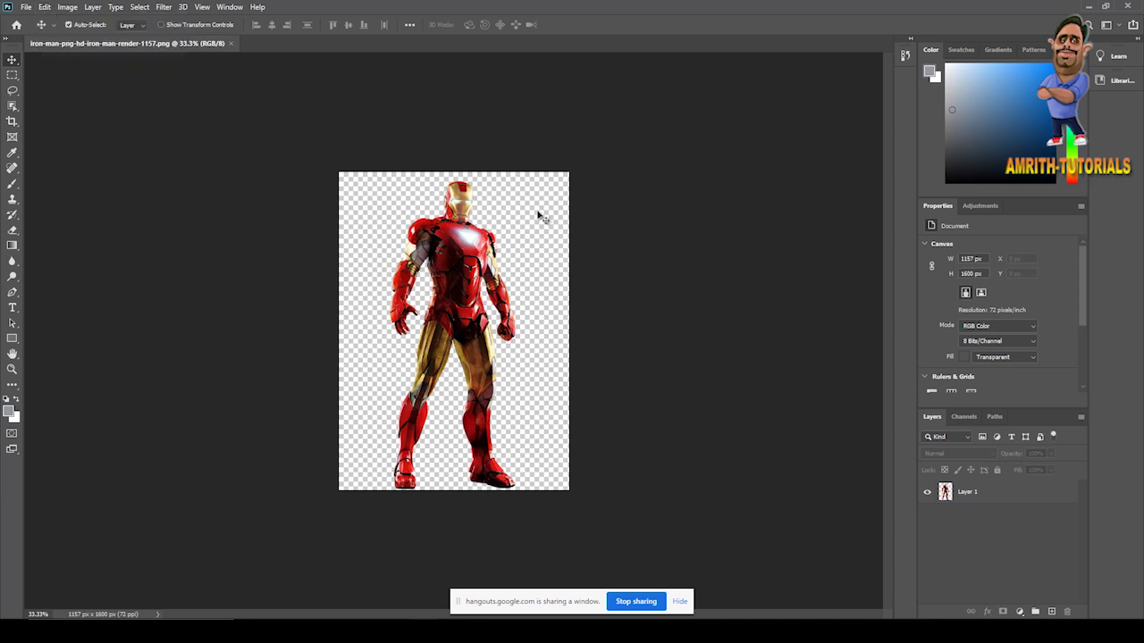
mouse_move(432, 341)
mouse_down()
mouse_move(435, 353)
mouse_move(453, 334)
mouse_up()
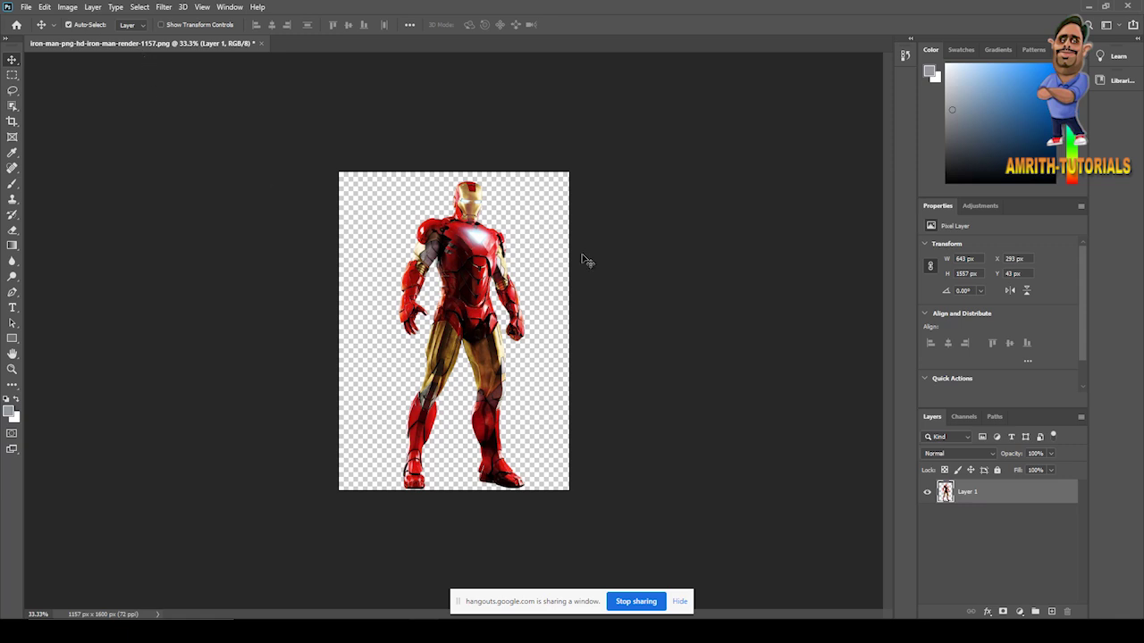
- Create Layer 1 copy above the Iron Man layer and turn off Layer 1's visibility
click(43, 7)
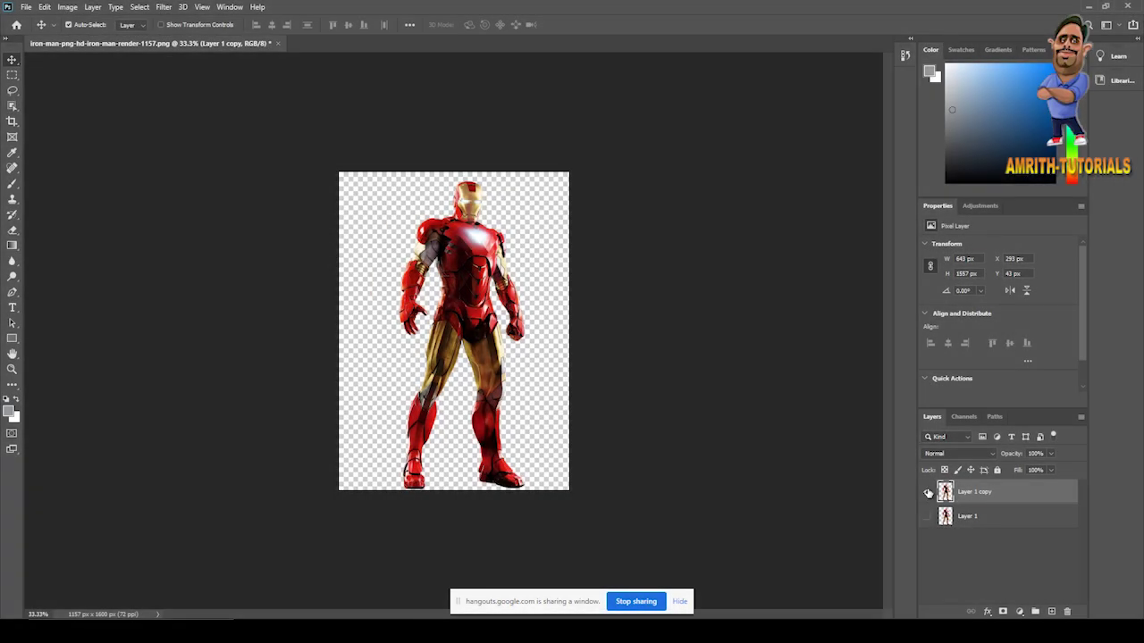
click(926, 516)
click(927, 516)
- Zoom to 50%, nudge Layer 1 copy into place, and start Puppet Warp on it
key(ctrl+plus)
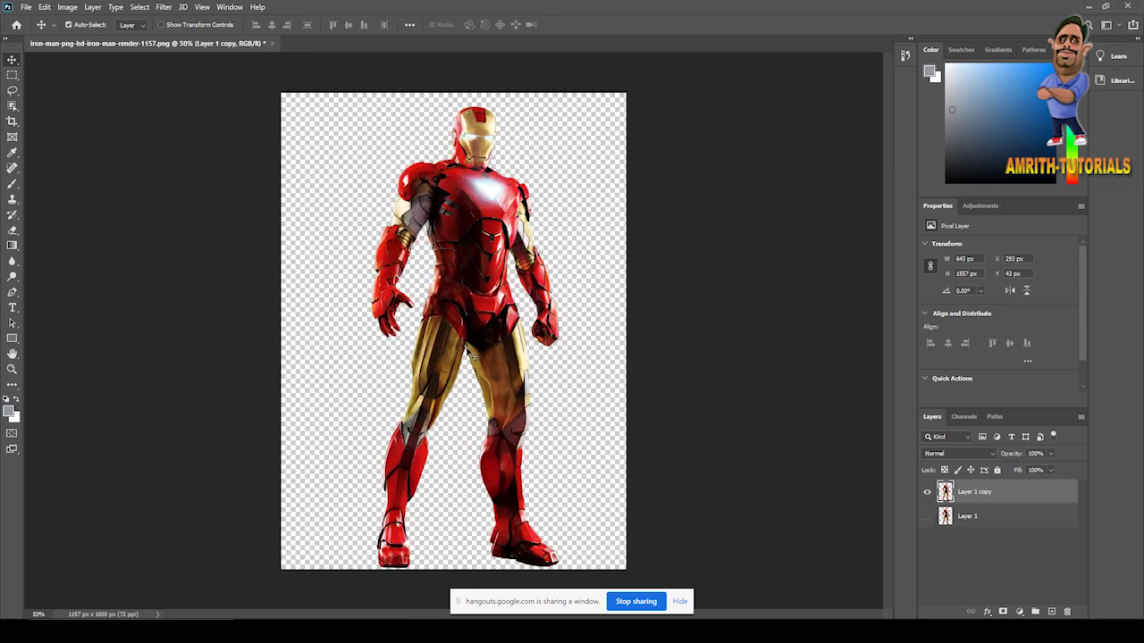
drag(513, 222, 478, 204)
key(ctrl+z)
click(12, 75)
click(44, 8)
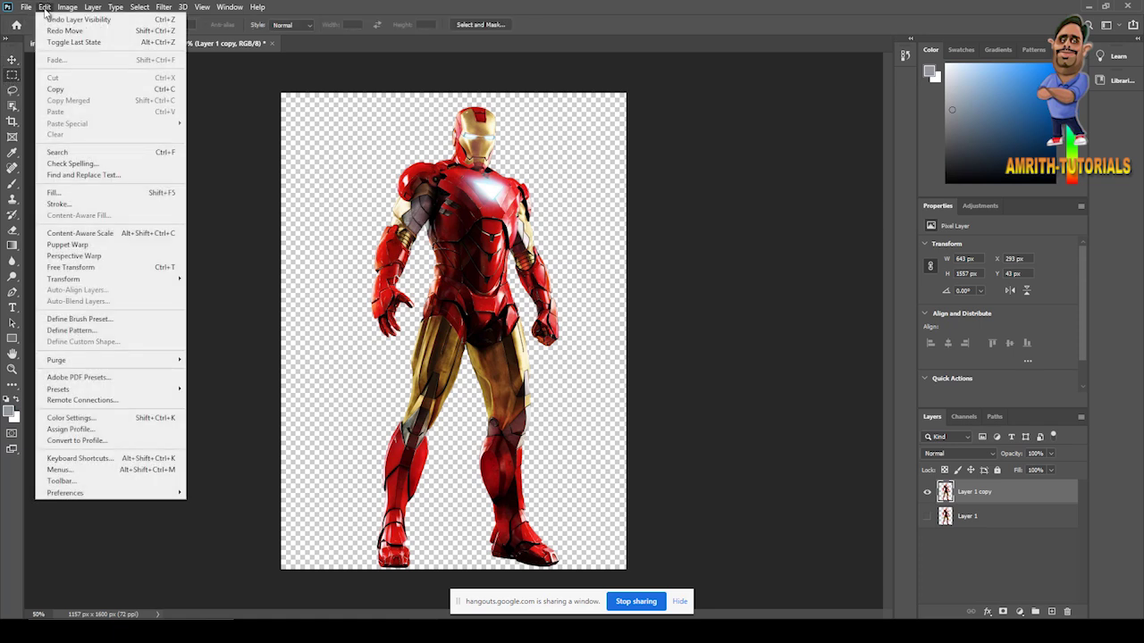
click(13, 60)
drag(466, 274, 455, 270)
mouse_move(422, 179)
mouse_down()
mouse_move(444, 188)
mouse_move(420, 186)
mouse_up()
click(44, 8)
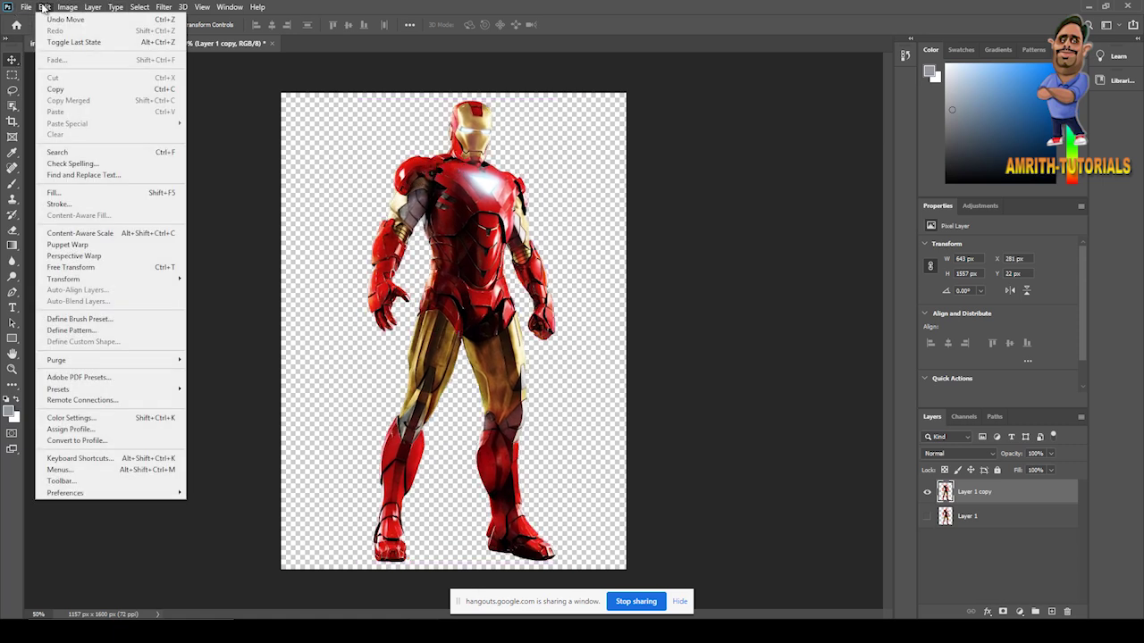
click(137, 246)
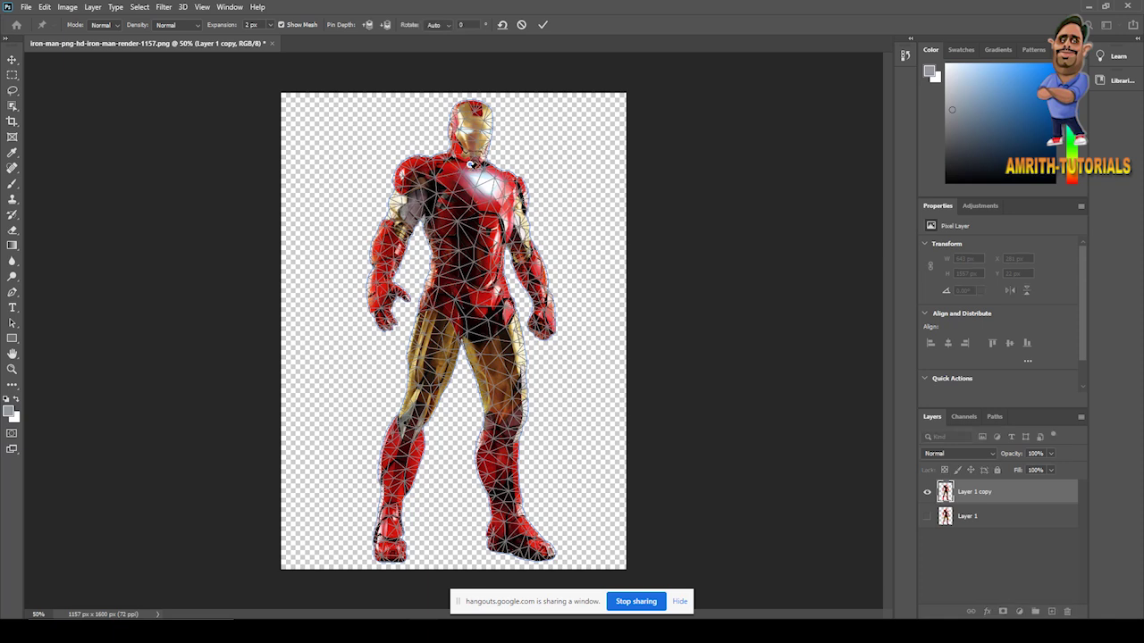
- Pin Iron Man's chest and right arm, testing the shoulder and hand pins by dragging
mouse_move(476, 174)
mouse_down()
mouse_move(480, 161)
mouse_move(474, 173)
mouse_move(470, 163)
mouse_move(478, 165)
mouse_up()
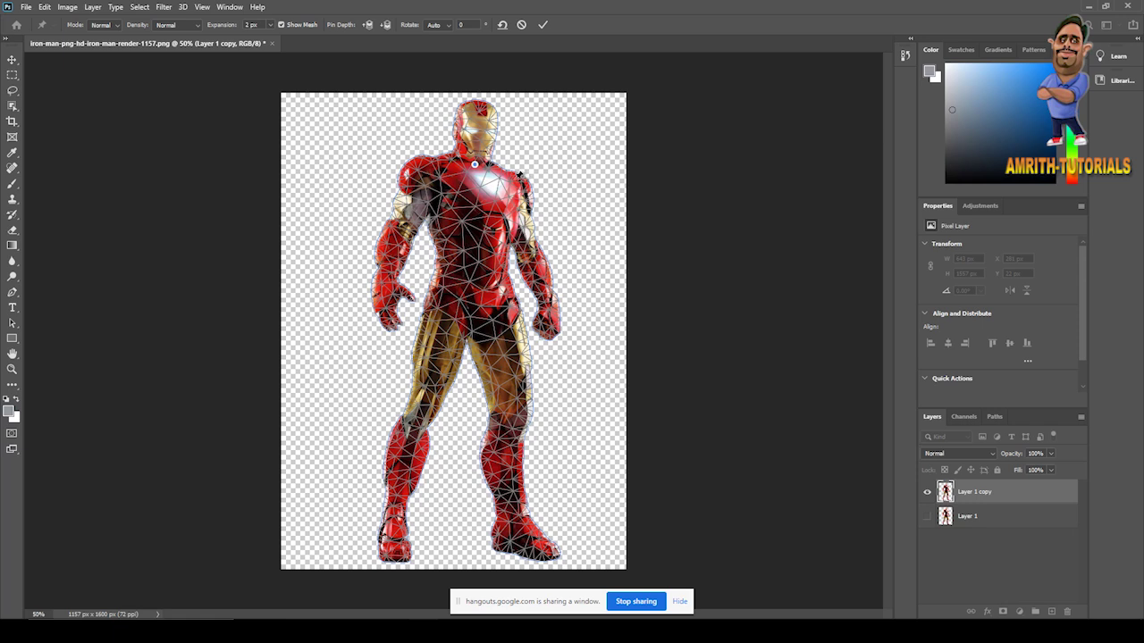
mouse_move(515, 179)
mouse_down()
mouse_move(512, 189)
mouse_move(500, 164)
mouse_move(515, 183)
mouse_move(490, 170)
mouse_move(484, 188)
mouse_move(496, 130)
mouse_move(510, 175)
mouse_up()
mouse_move(551, 302)
mouse_down()
mouse_move(574, 260)
mouse_move(576, 290)
mouse_move(536, 277)
mouse_move(567, 275)
mouse_move(532, 280)
mouse_move(565, 257)
mouse_move(536, 302)
mouse_up()
drag(549, 263, 548, 299)
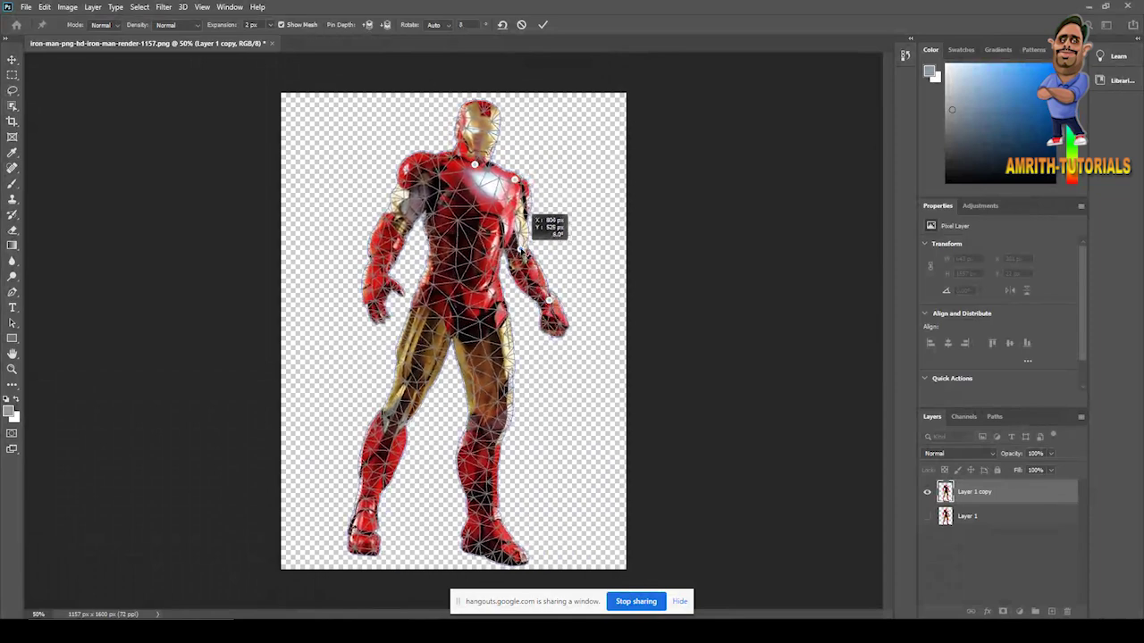
drag(543, 196, 515, 178)
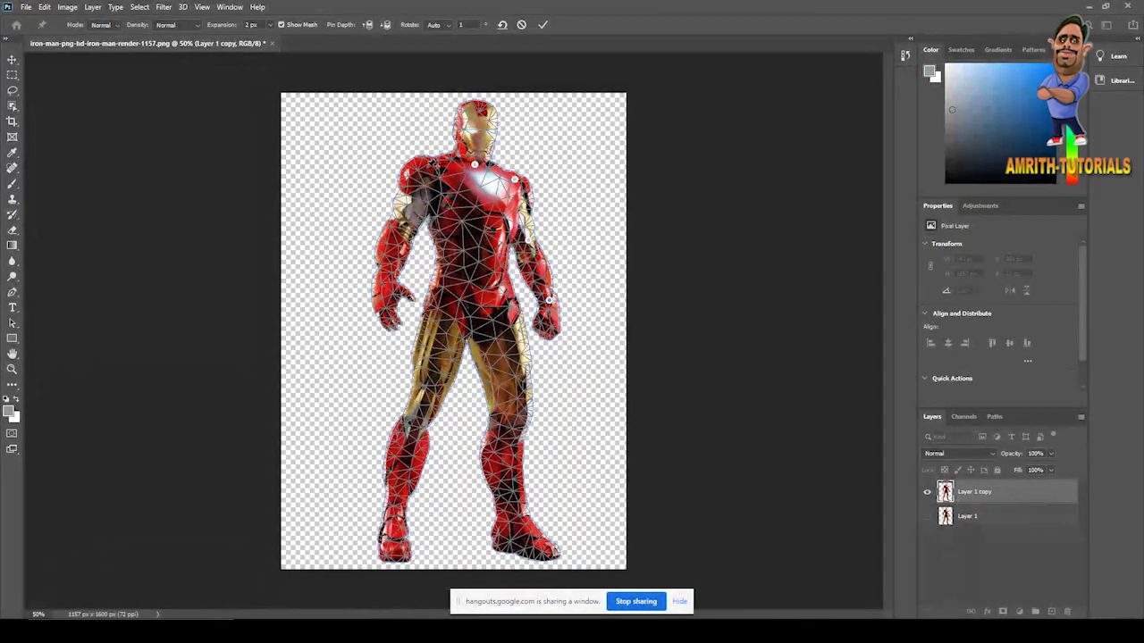
- Add pins on the left shoulder and torso, then drag the figure back upright
click(402, 217)
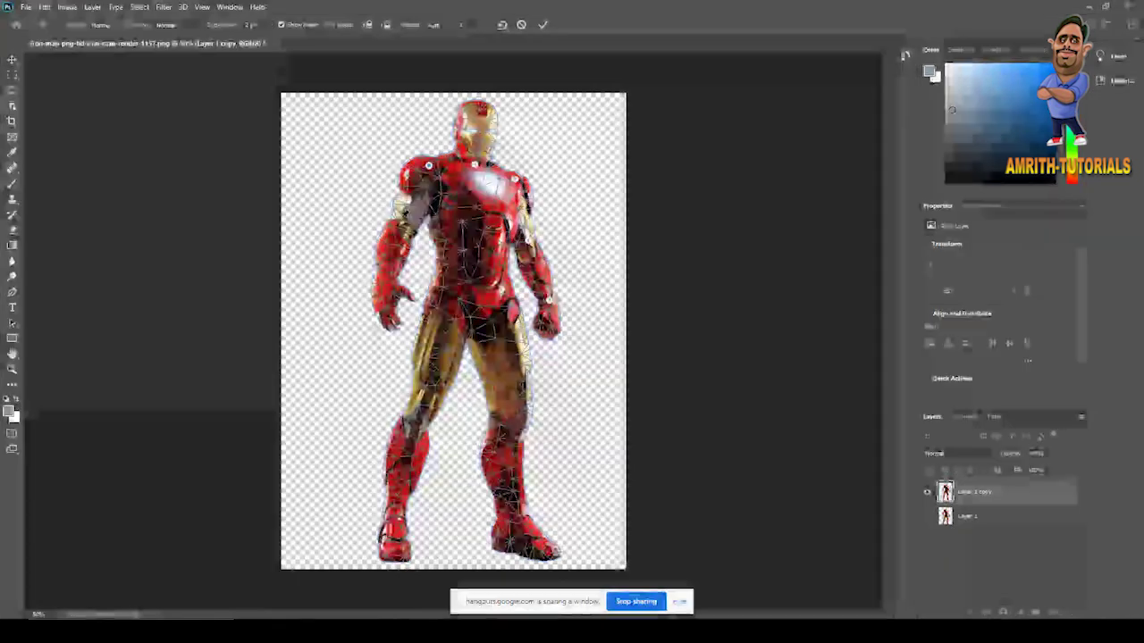
mouse_move(376, 287)
mouse_down()
mouse_move(378, 259)
mouse_move(391, 270)
mouse_up()
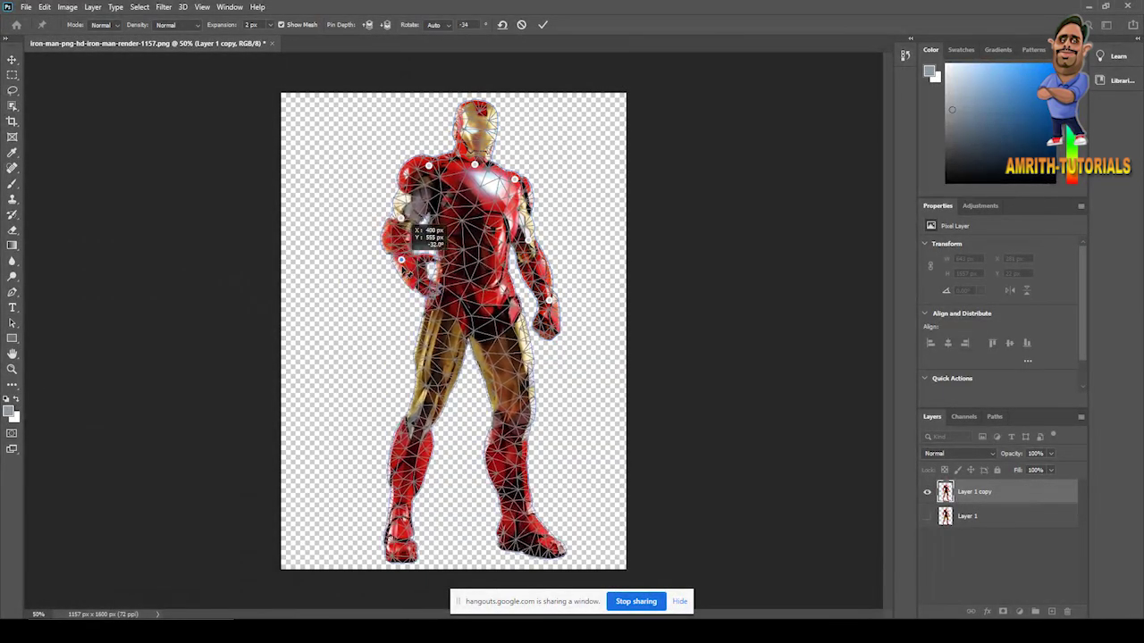
mouse_move(402, 217)
mouse_down()
mouse_move(422, 211)
mouse_move(413, 212)
mouse_up()
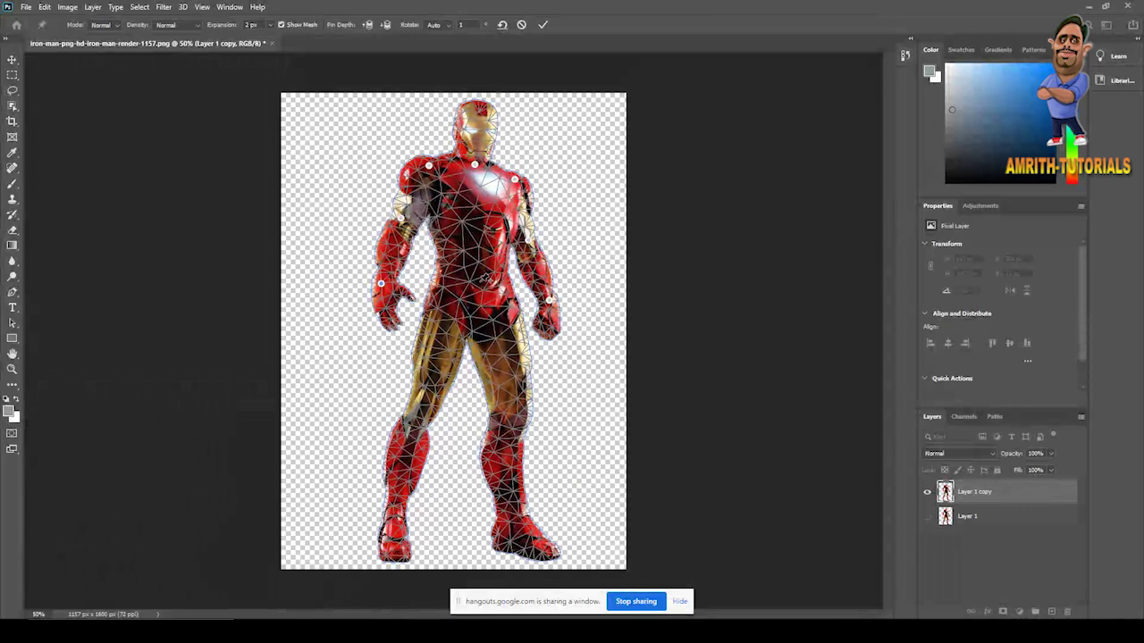
click(480, 283)
mouse_move(485, 284)
mouse_down()
mouse_move(461, 269)
mouse_move(480, 283)
mouse_up()
drag(548, 300, 552, 284)
- Pin Iron Man's legs and test-bend the knees, feet and right arm
click(393, 505)
mouse_move(414, 399)
mouse_down()
mouse_move(420, 384)
mouse_move(410, 396)
mouse_move(439, 384)
mouse_move(422, 391)
mouse_up()
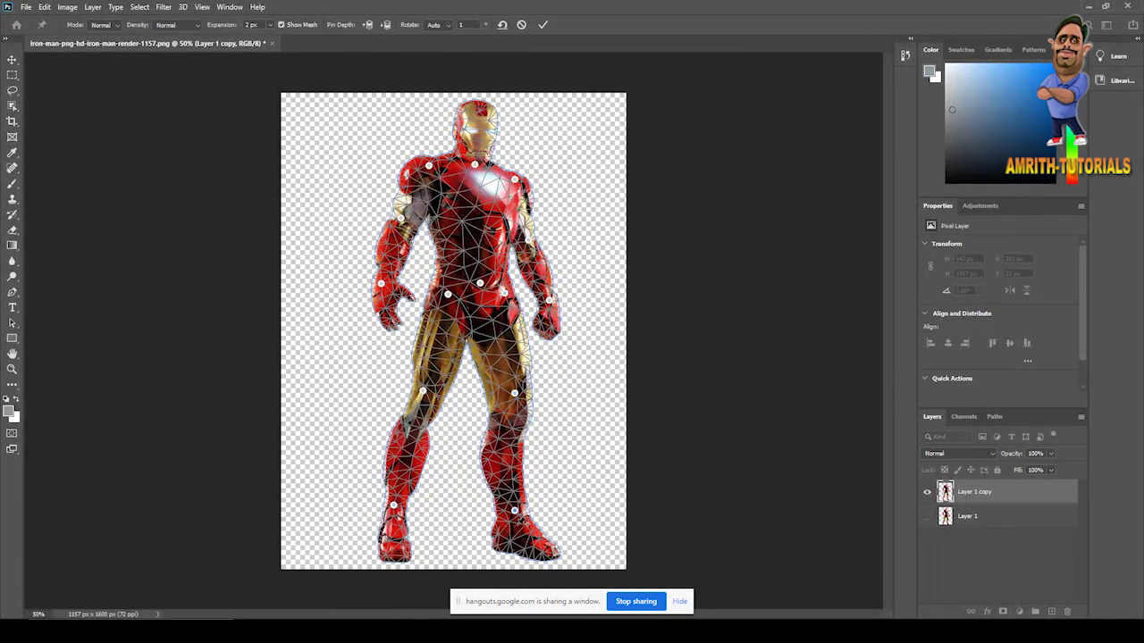
mouse_move(514, 511)
mouse_down()
mouse_move(535, 508)
mouse_move(509, 518)
mouse_move(535, 488)
mouse_move(516, 479)
mouse_move(521, 491)
mouse_up()
drag(514, 394, 503, 377)
drag(551, 301, 552, 267)
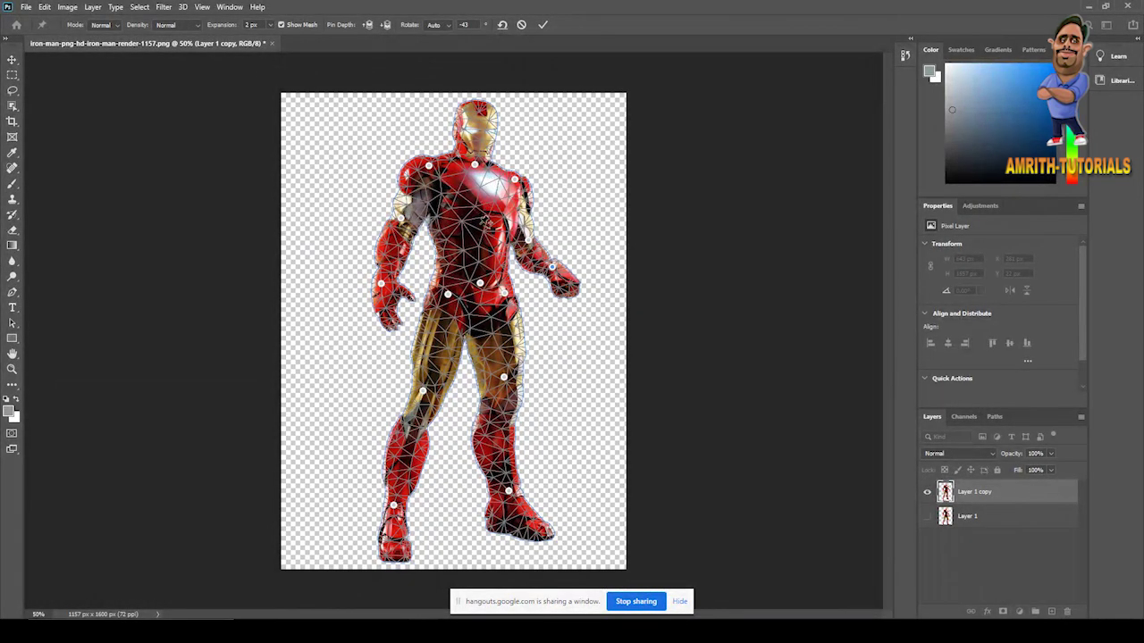
mouse_move(552, 266)
mouse_down()
mouse_move(590, 245)
mouse_move(561, 270)
mouse_up()
mouse_move(531, 492)
mouse_down()
mouse_move(561, 451)
mouse_move(562, 465)
mouse_move(514, 453)
mouse_move(551, 491)
mouse_move(509, 491)
mouse_move(548, 421)
mouse_move(518, 449)
mouse_move(508, 491)
mouse_up()
mouse_move(507, 379)
mouse_down()
mouse_move(556, 357)
mouse_move(521, 368)
mouse_up()
- Drag both arm pins up and outward into a shrug pose and commit the warp
drag(551, 267, 601, 212)
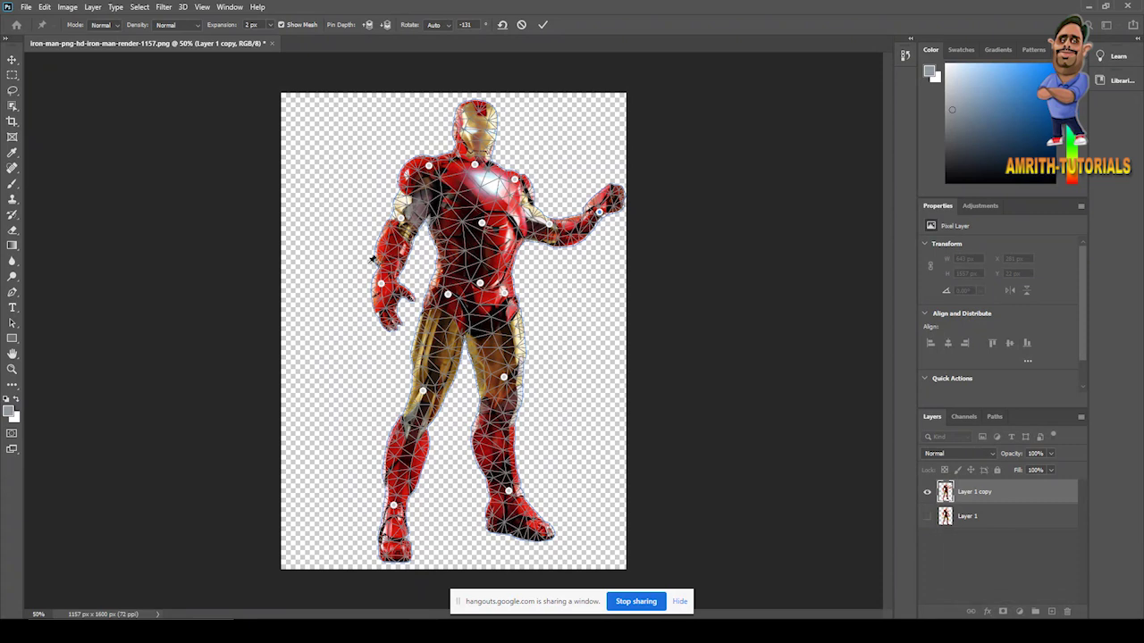
drag(381, 284, 327, 220)
drag(401, 217, 329, 194)
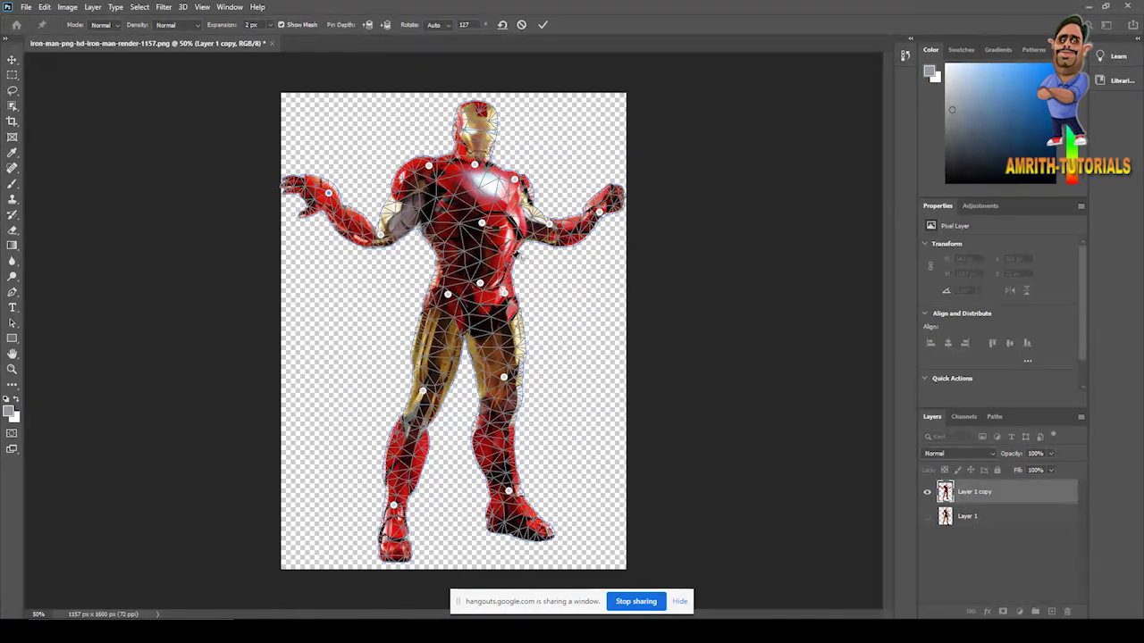
key(Return)
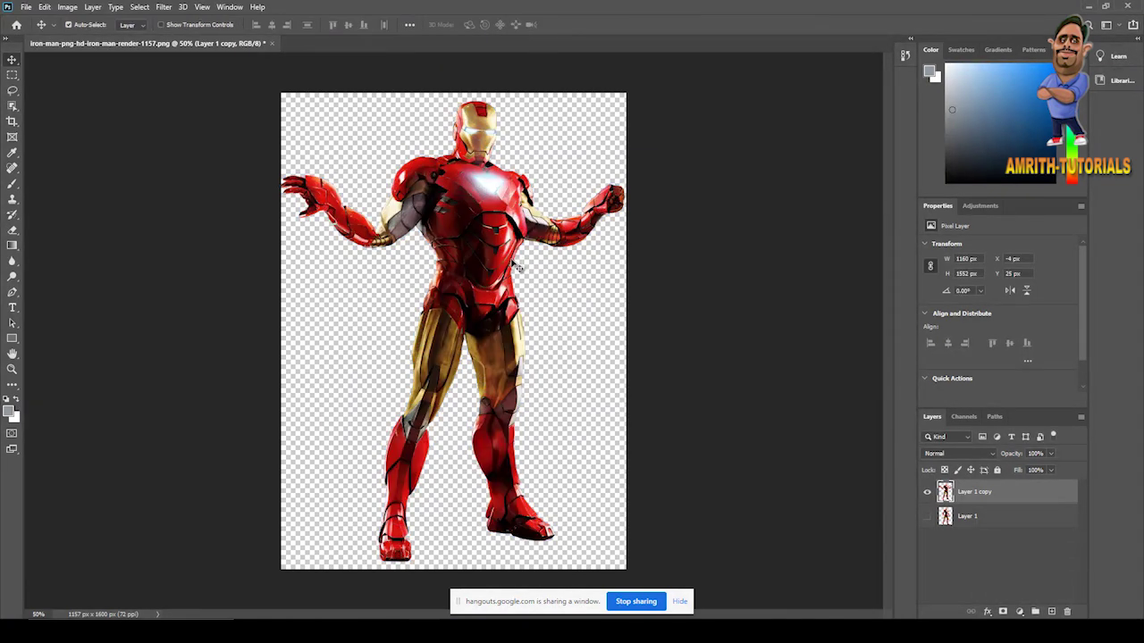
- Toggle Layer 1 and Layer 1 copy visibility to compare the warped and original poses
click(927, 517)
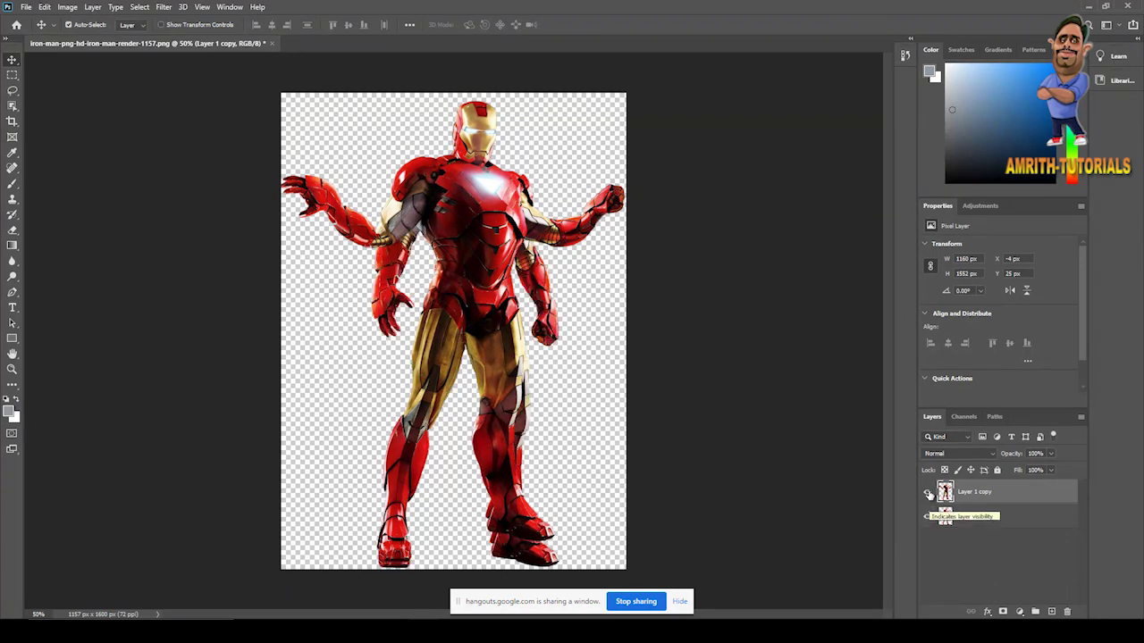
click(928, 494)
click(927, 494)
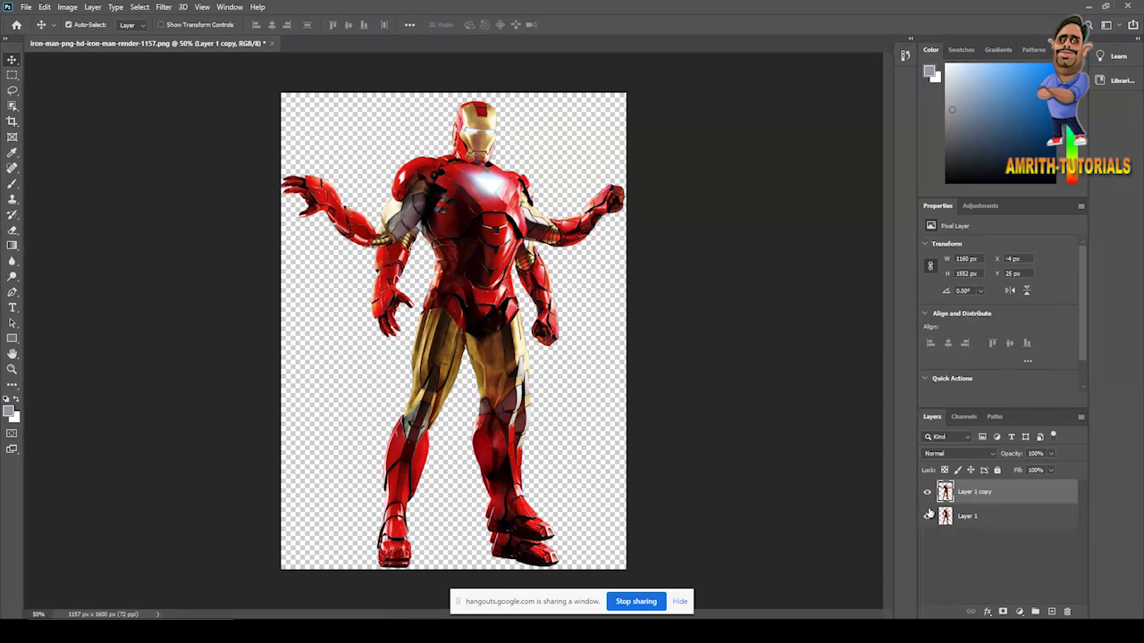
click(927, 516)
click(927, 516)
- Delete the warped Layer 1 copy by dragging it to the Layers panel trash
mouse_move(489, 298)
mouse_down()
mouse_move(487, 284)
mouse_move(491, 311)
mouse_move(490, 295)
mouse_up()
click(928, 517)
click(965, 492)
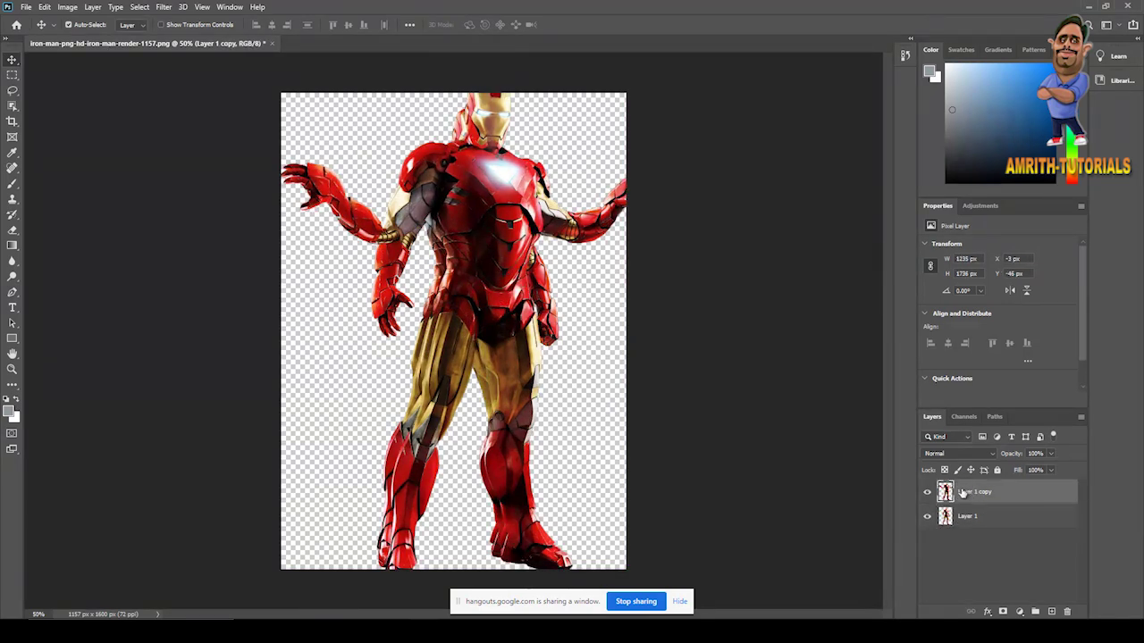
drag(969, 502, 1066, 612)
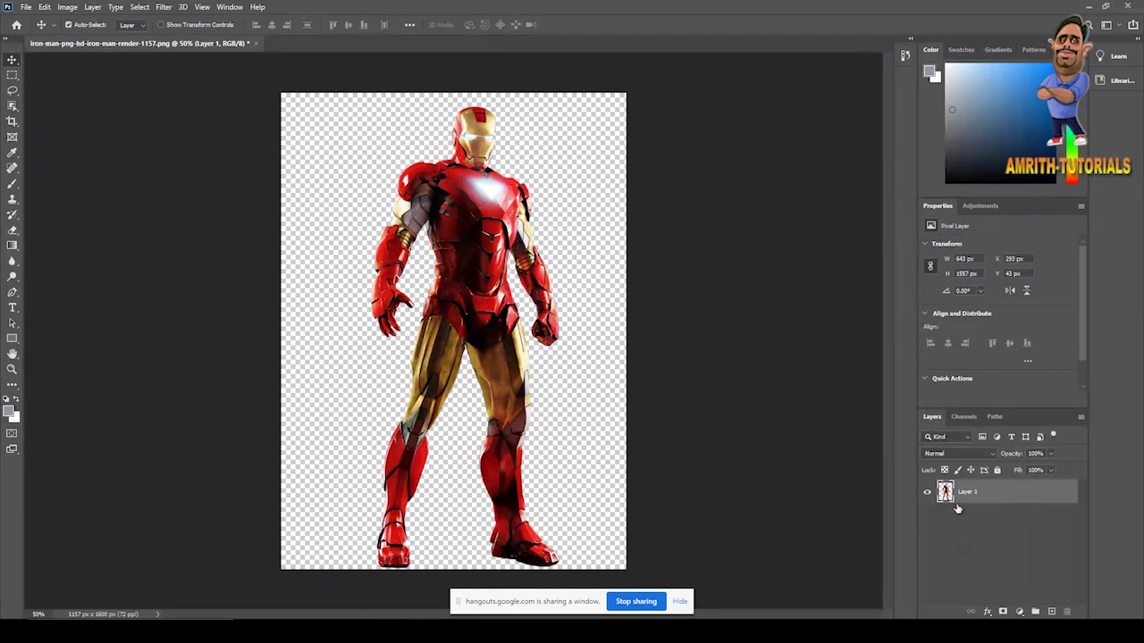
- Duplicate Layer 1 and start Puppet Warp, pinning the shoulder, arm, waist and chest
key(ctrl+j)
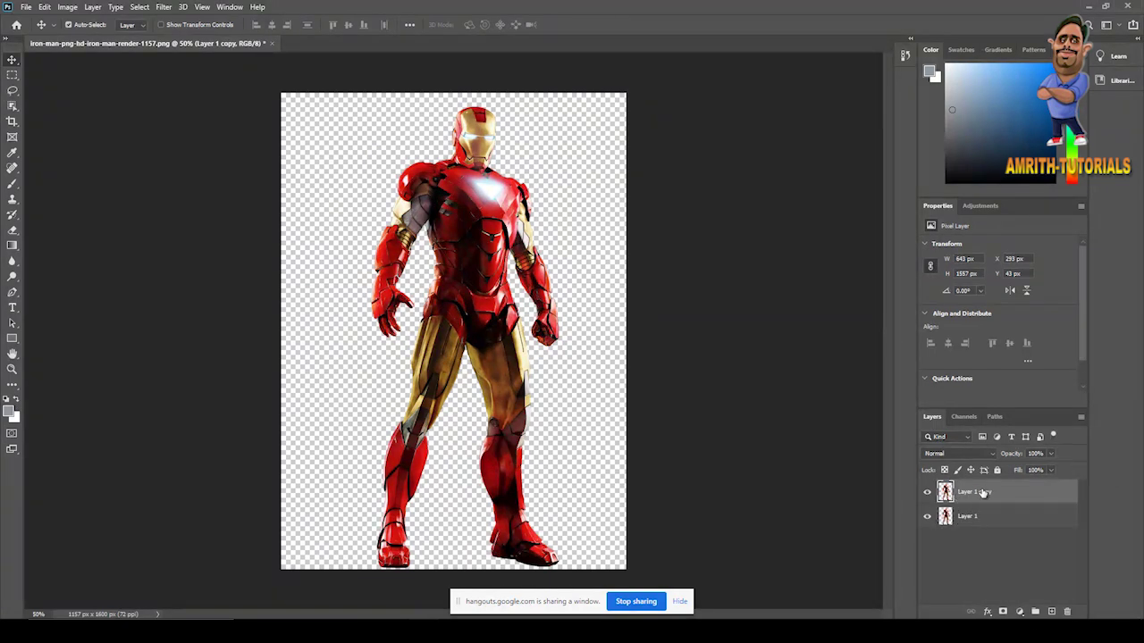
click(43, 7)
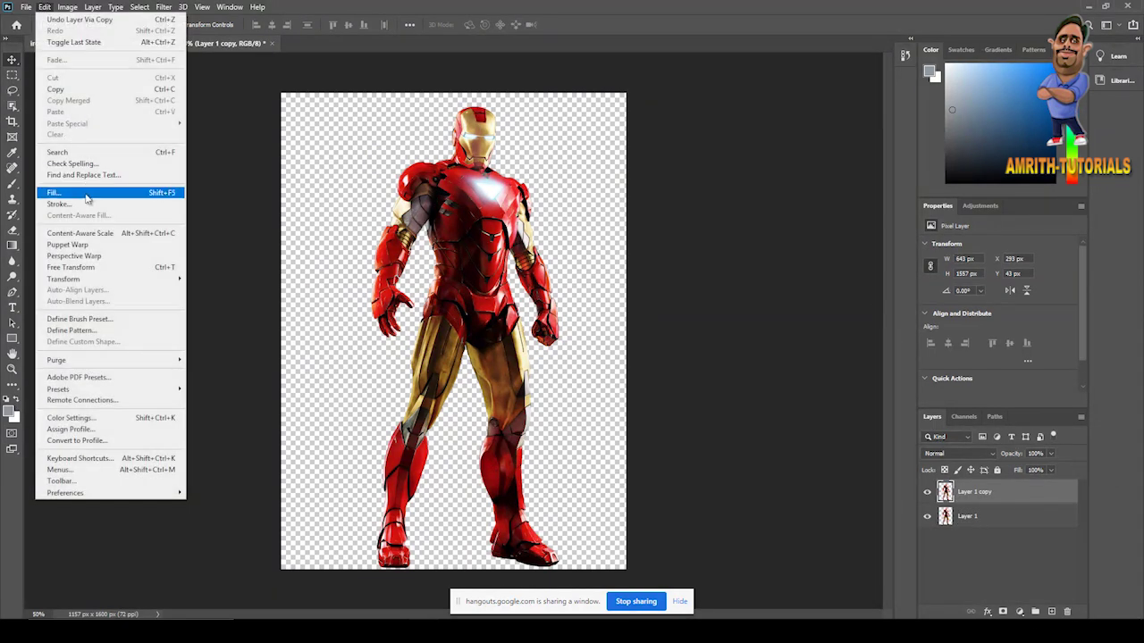
click(67, 246)
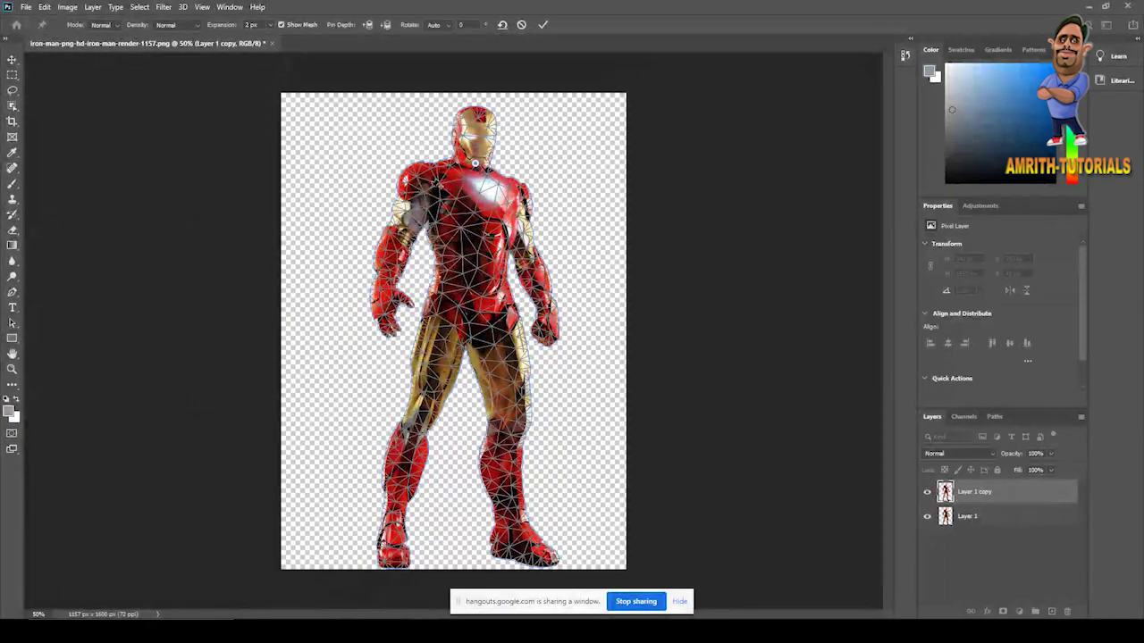
click(423, 173)
click(377, 288)
click(474, 321)
click(483, 197)
- Pin the other shoulder, forearm, legs and hips, commit the warp unchanged, and hide Layer 1
click(527, 253)
click(544, 312)
click(495, 338)
click(517, 401)
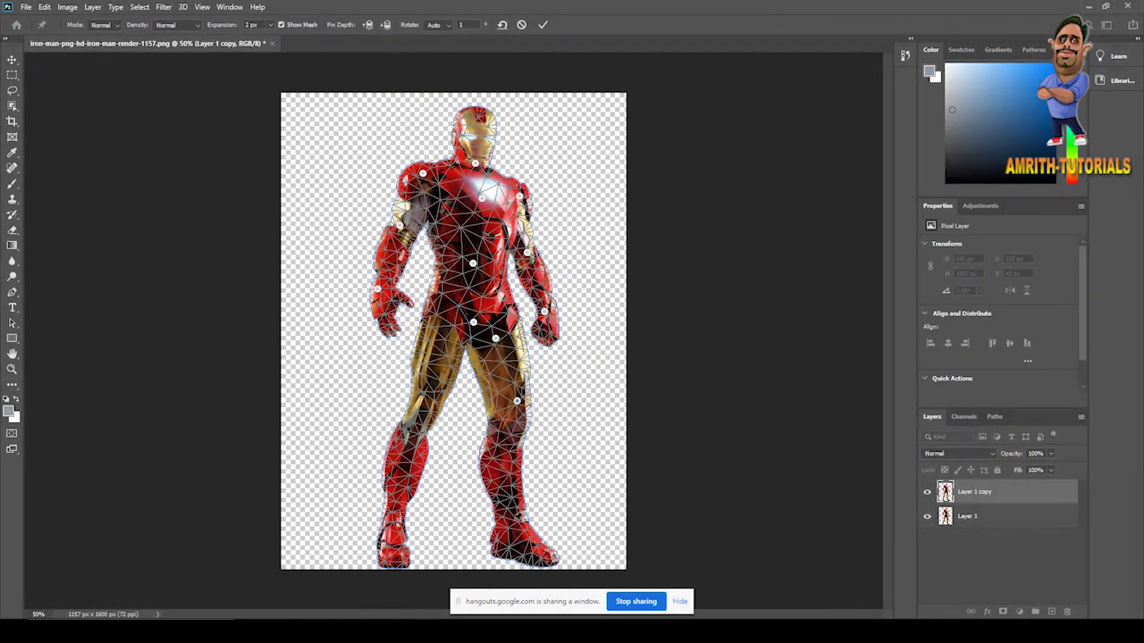
click(514, 526)
click(409, 434)
click(439, 320)
key(Return)
click(927, 516)
click(45, 7)
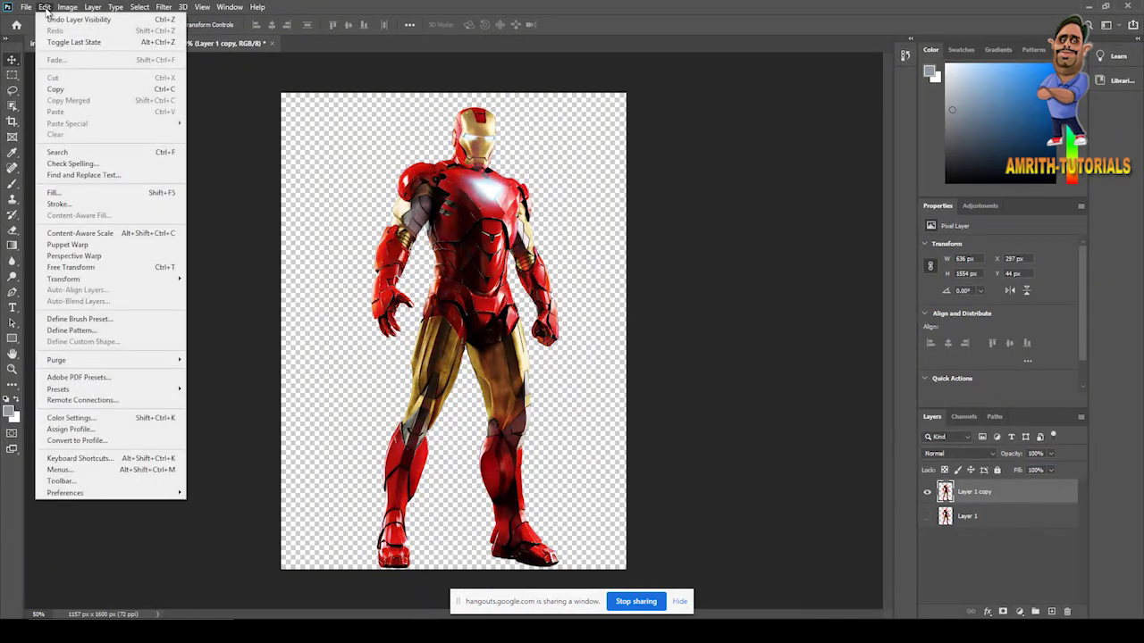
- Start Puppet Warp on Layer 1 copy and pin the shoulders, torso and left arm joints
click(85, 244)
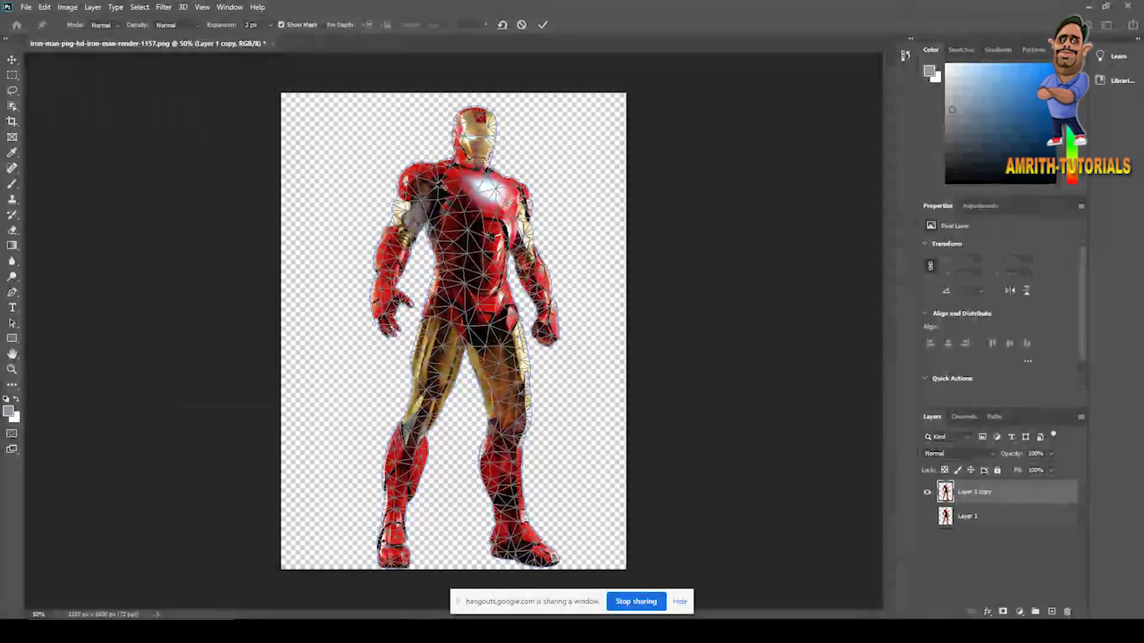
click(430, 169)
click(473, 167)
click(384, 287)
click(471, 300)
click(475, 215)
click(516, 196)
click(527, 254)
click(546, 308)
- Pin the lower torso, both legs and the hips
click(499, 329)
click(507, 401)
click(514, 536)
click(388, 521)
click(414, 429)
click(436, 316)
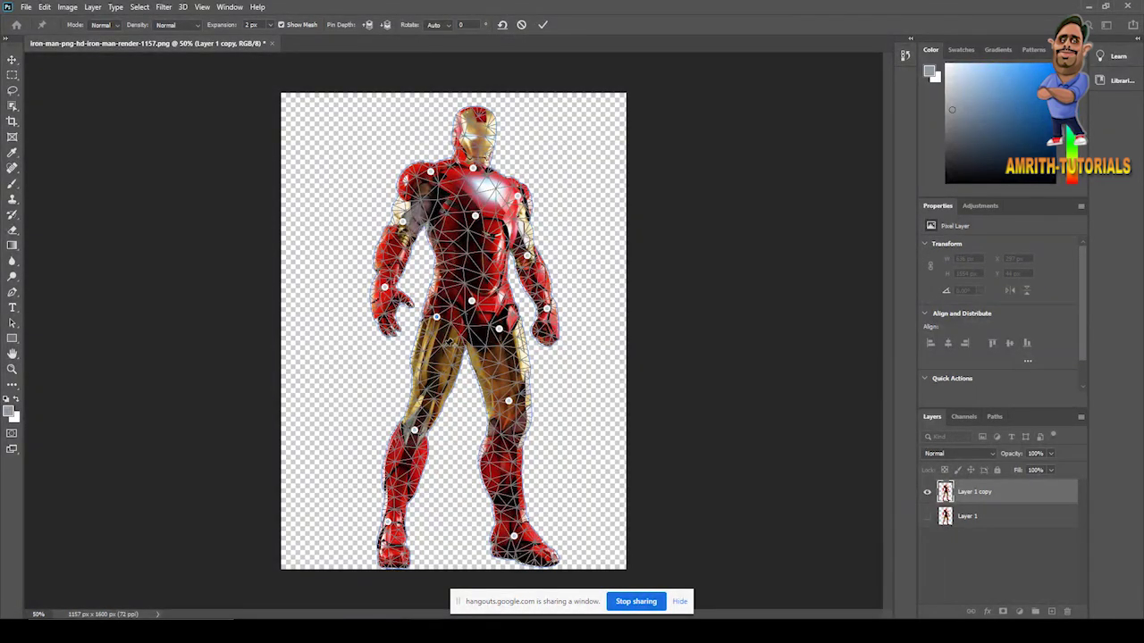
- Drag both hand pins outward so the arms stretch straight out to the sides
mouse_move(475, 304)
mouse_down()
mouse_move(505, 268)
mouse_move(474, 300)
mouse_up()
drag(548, 313, 603, 239)
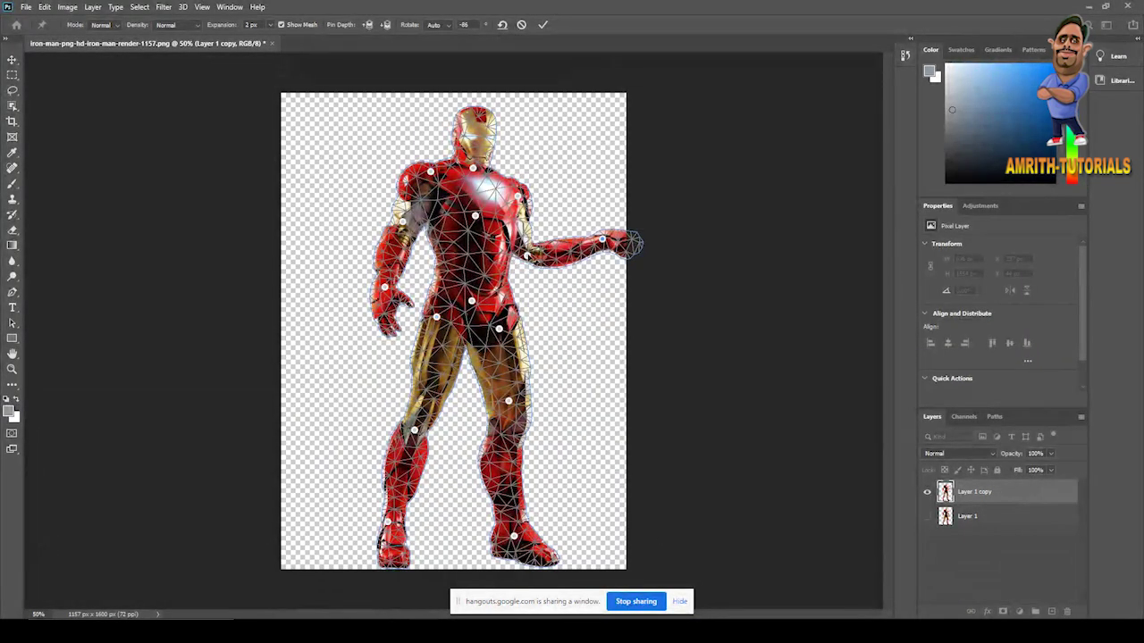
drag(384, 287, 304, 252)
drag(406, 228, 384, 213)
drag(317, 234, 308, 220)
- Commit the outstretched-arms warp, compare it with Layer 1 by toggling visibility, then hide Layer 1
key(Return)
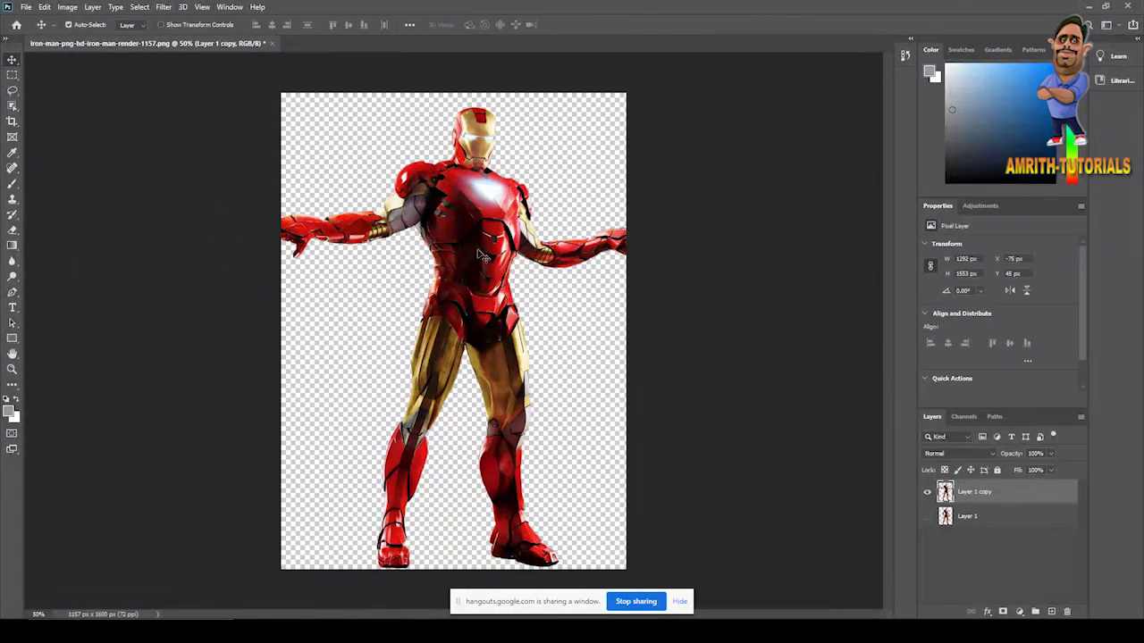
click(927, 516)
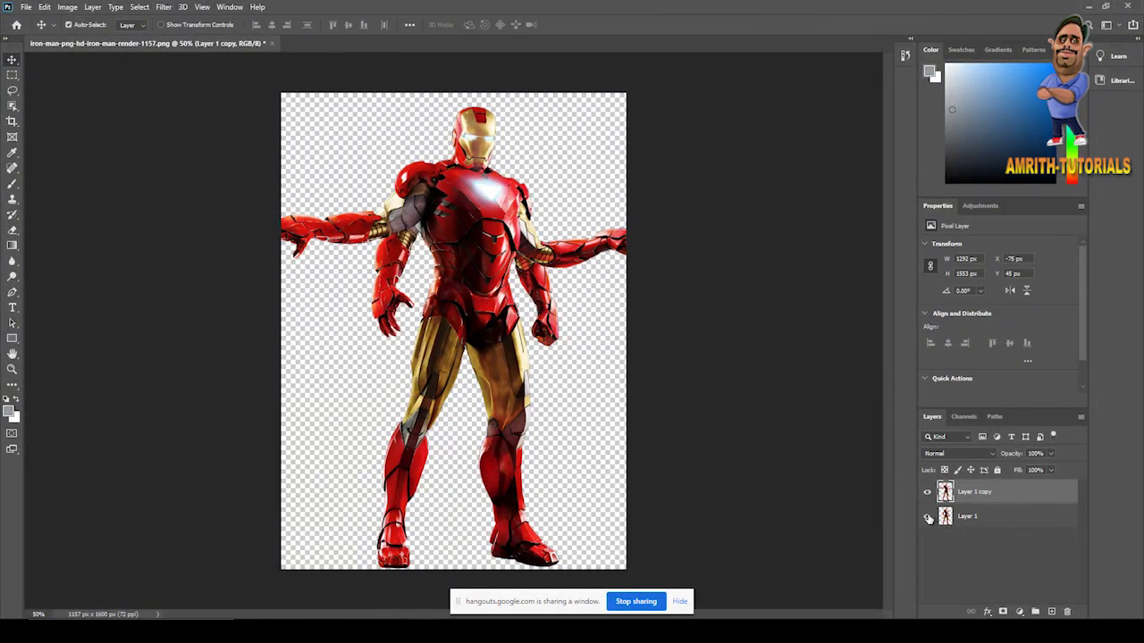
click(928, 492)
click(927, 516)
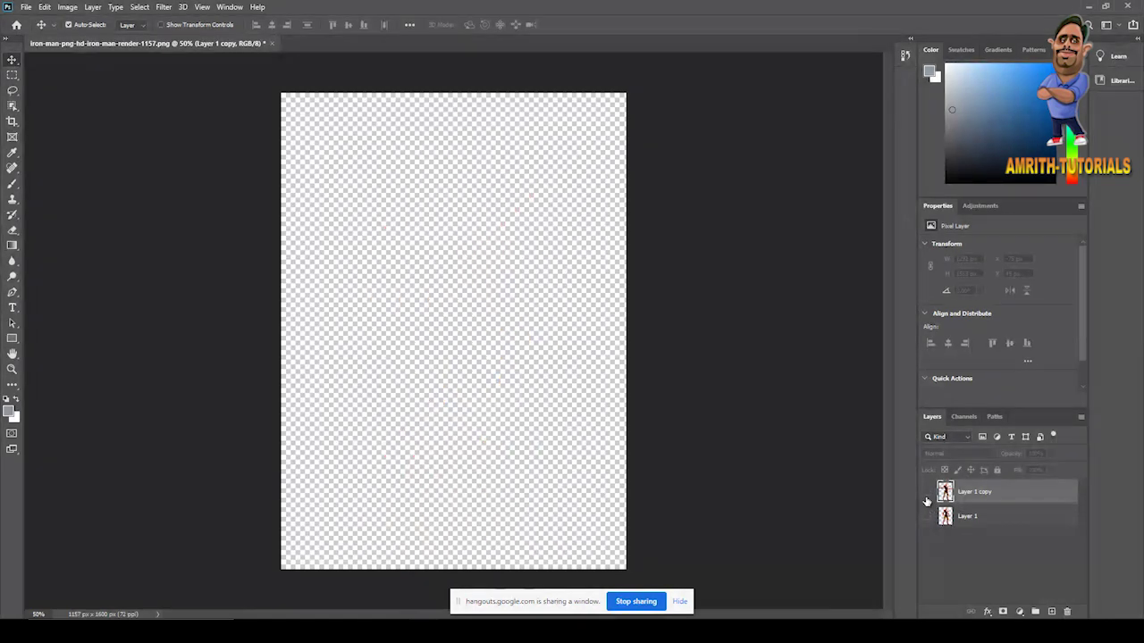
click(927, 492)
click(928, 517)
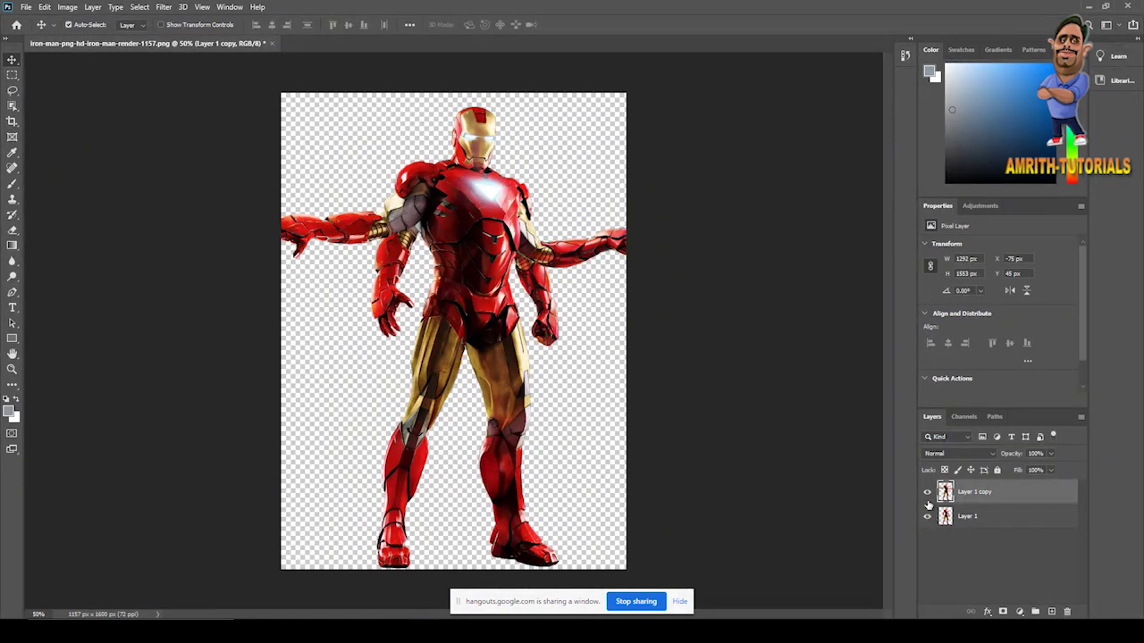
click(928, 492)
click(927, 492)
click(927, 493)
click(927, 494)
click(928, 517)
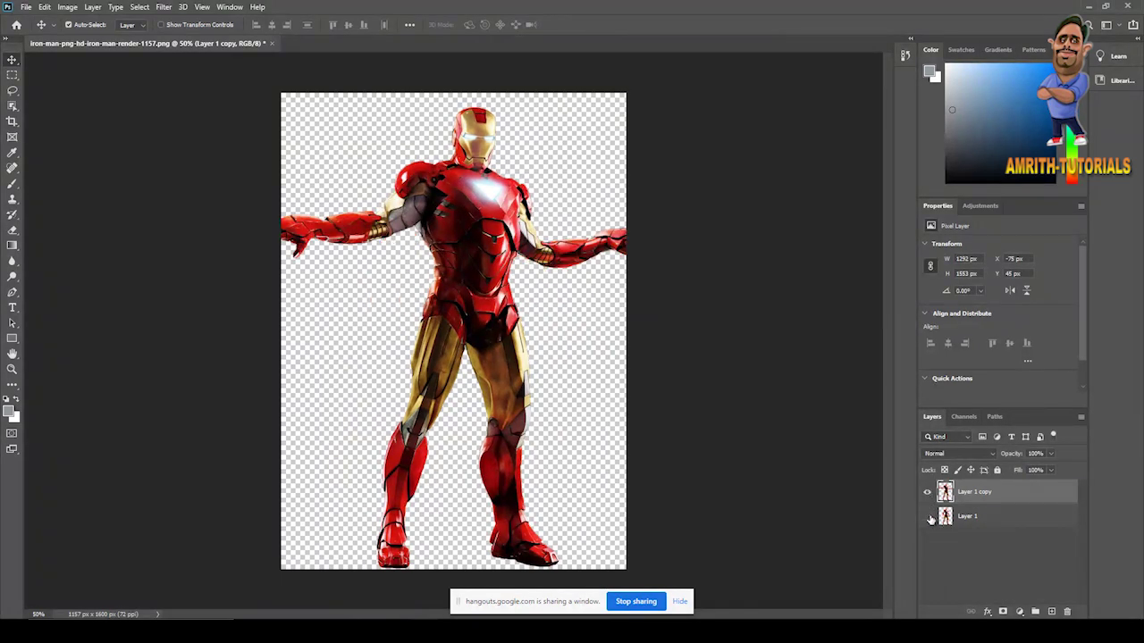
- Duplicate Layer 1 copy as Layer 1 copy 2 and start Puppet Warp on it
click(43, 7)
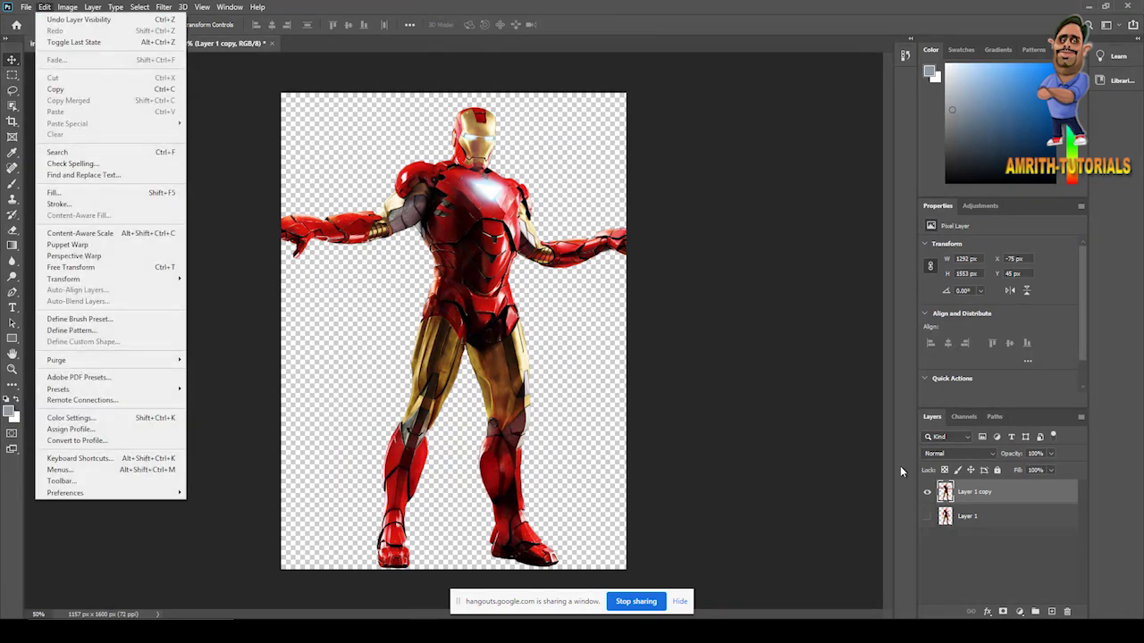
click(1015, 480)
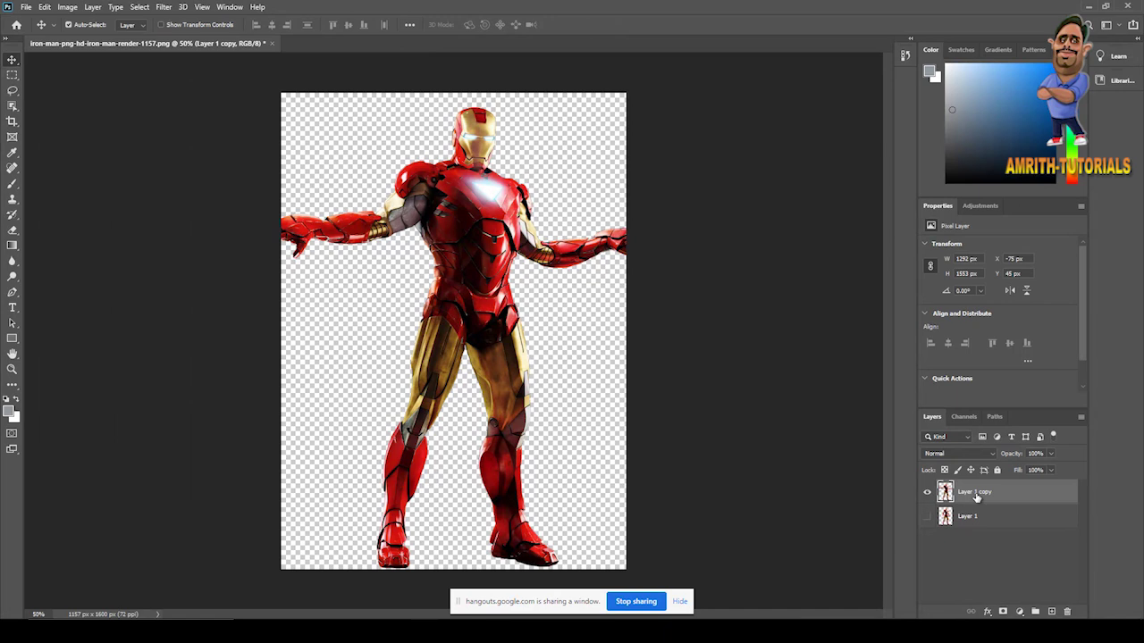
key(ctrl+j)
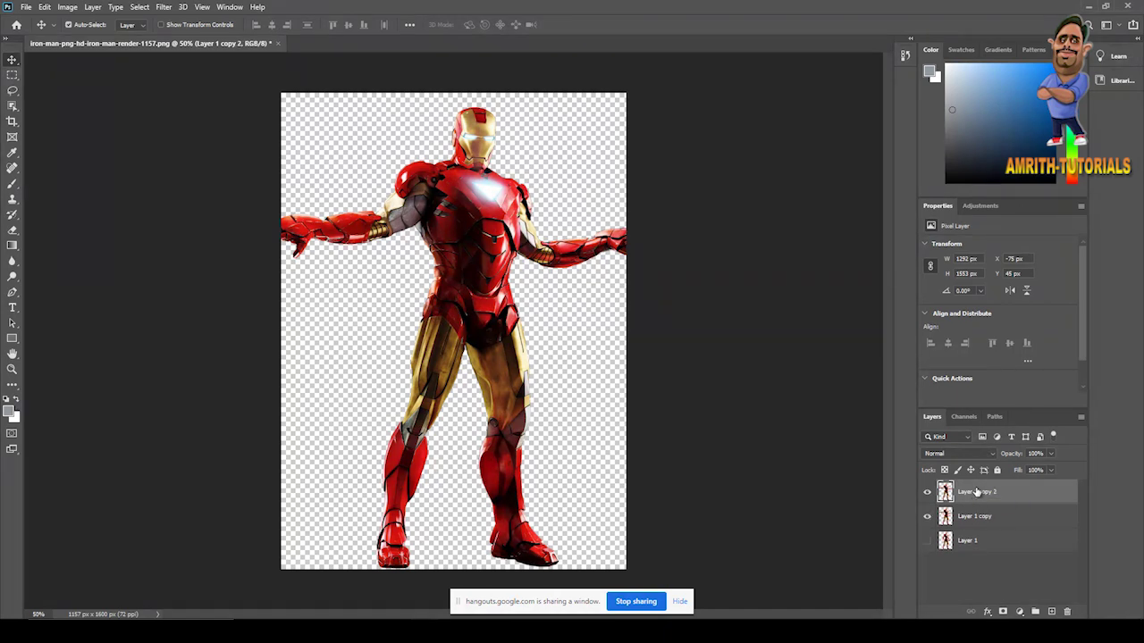
click(45, 7)
mouse_move(28, 9)
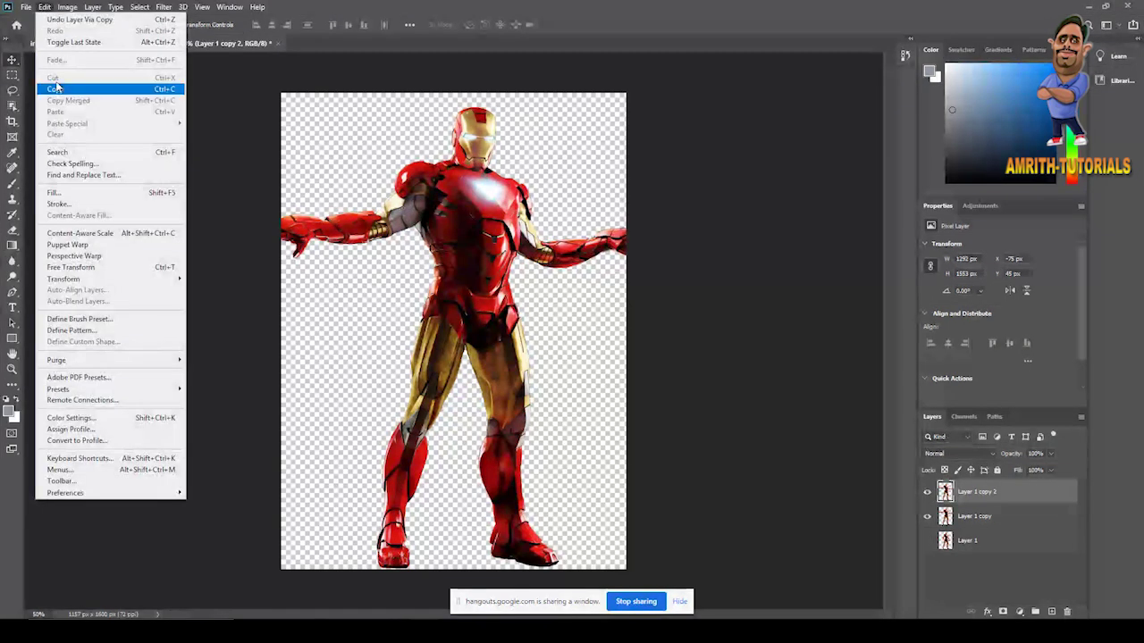
click(95, 247)
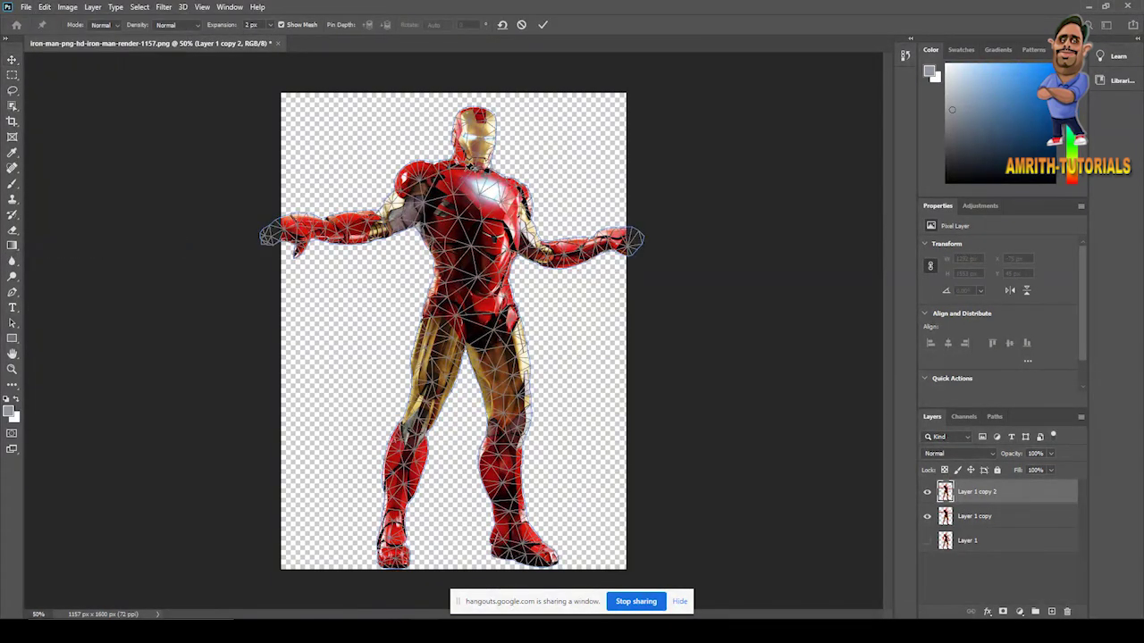
- Pin the shoulders, waist, legs, hip and upper arm, then commit the warp without changes
click(523, 191)
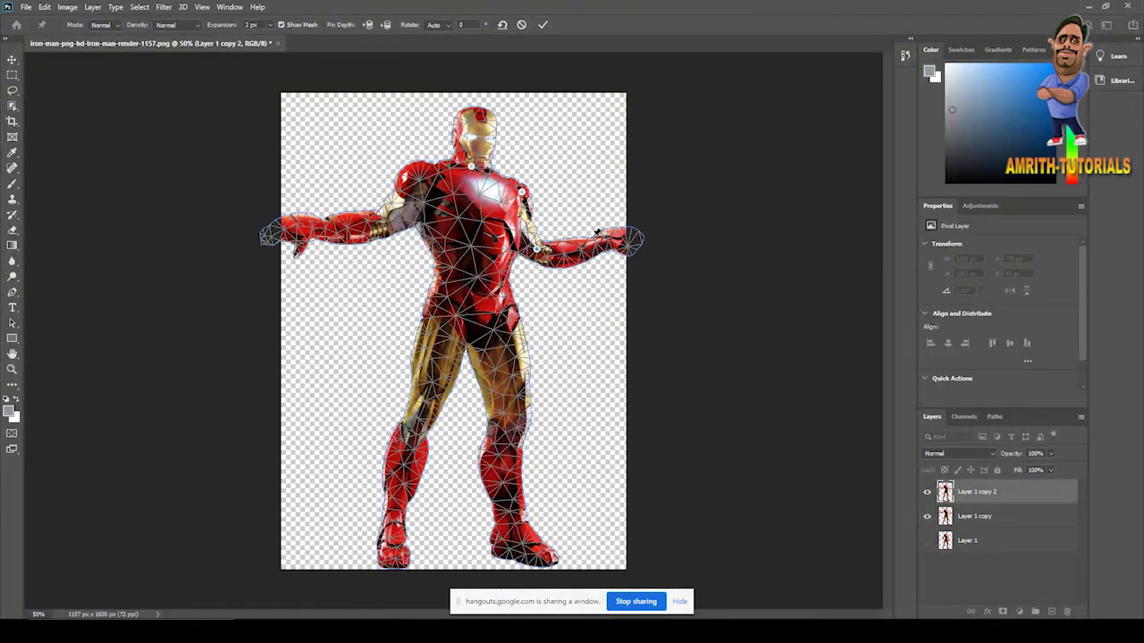
click(496, 319)
click(513, 410)
click(509, 527)
click(386, 515)
click(415, 422)
click(439, 313)
click(314, 232)
click(430, 174)
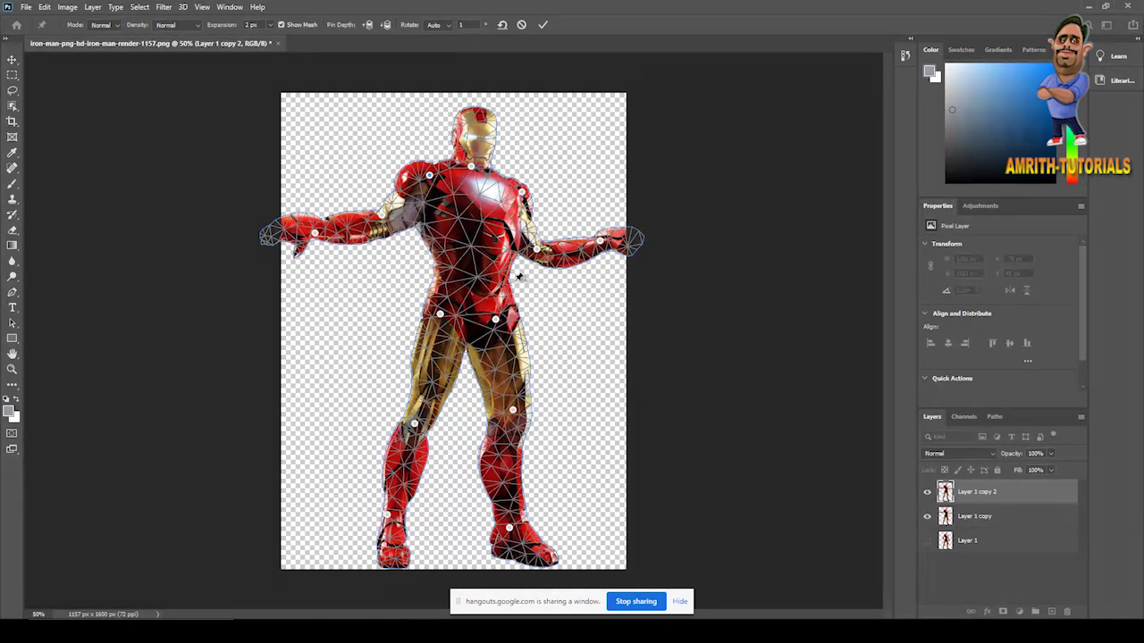
key(Return)
- Hide Layer 1 copy, restart Puppet Warp on Layer 1 copy 2, and pin the right shoulder, arm, hand and hip
click(926, 517)
click(46, 7)
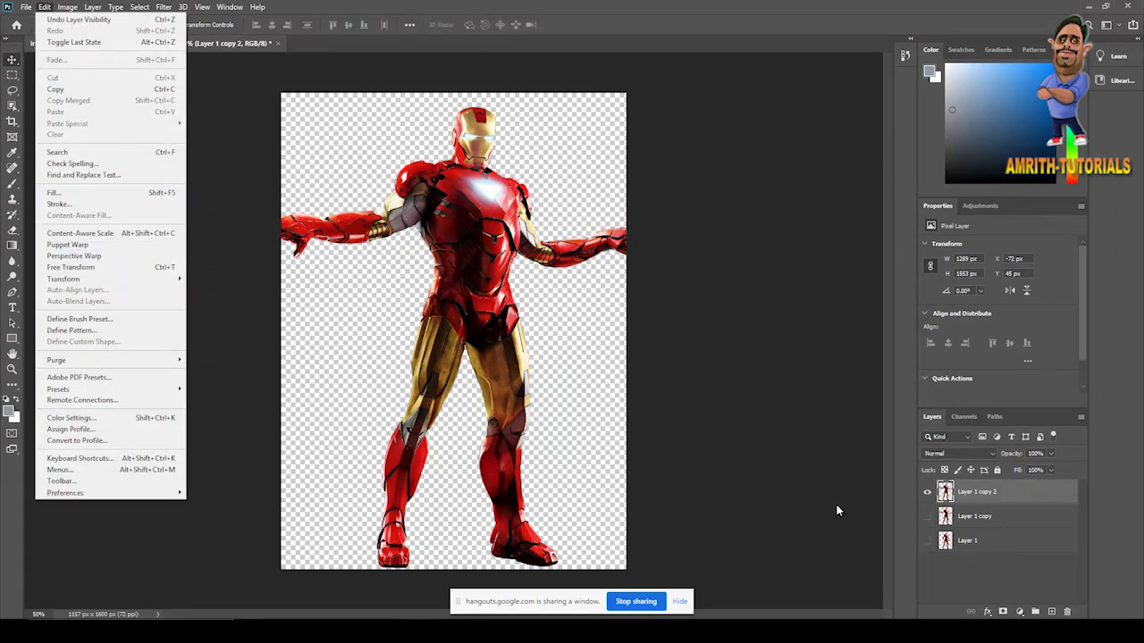
click(68, 245)
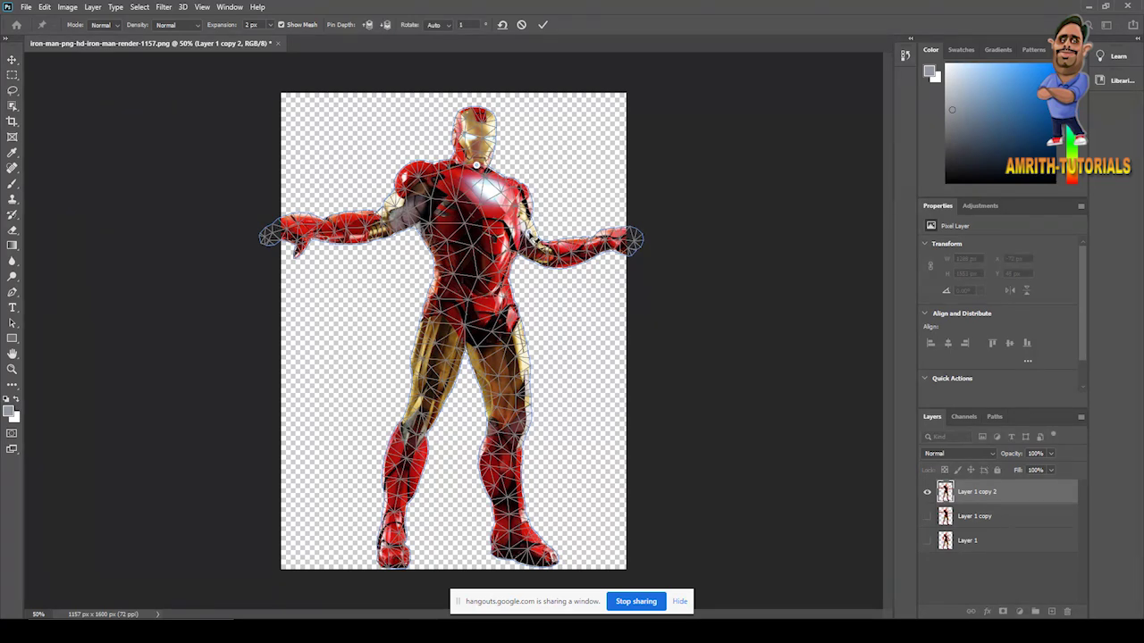
click(522, 192)
click(534, 240)
click(606, 238)
click(506, 317)
- Pin both knees and ankles, the left hip, left shoulder and left hand
click(514, 421)
click(512, 528)
click(391, 520)
click(408, 420)
click(435, 312)
click(426, 180)
click(290, 226)
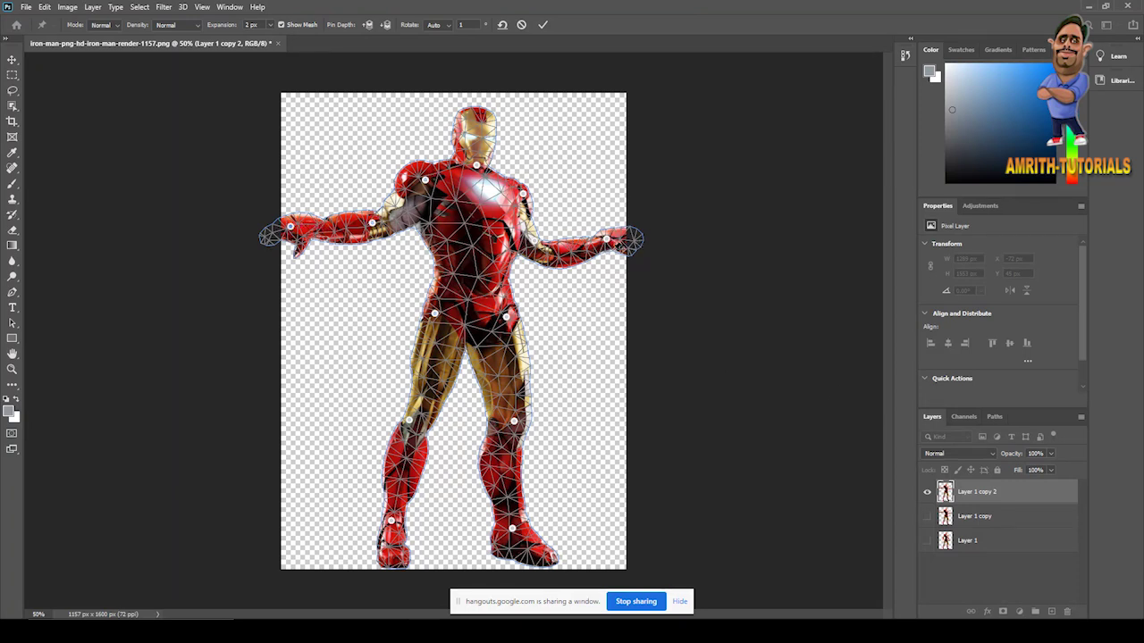
- Drag both hand pins up toward the upper corners and commit the raised-arms warp
drag(608, 240, 620, 166)
drag(290, 226, 269, 171)
drag(371, 222, 354, 204)
drag(269, 171, 272, 140)
drag(426, 180, 341, 194)
drag(272, 140, 289, 121)
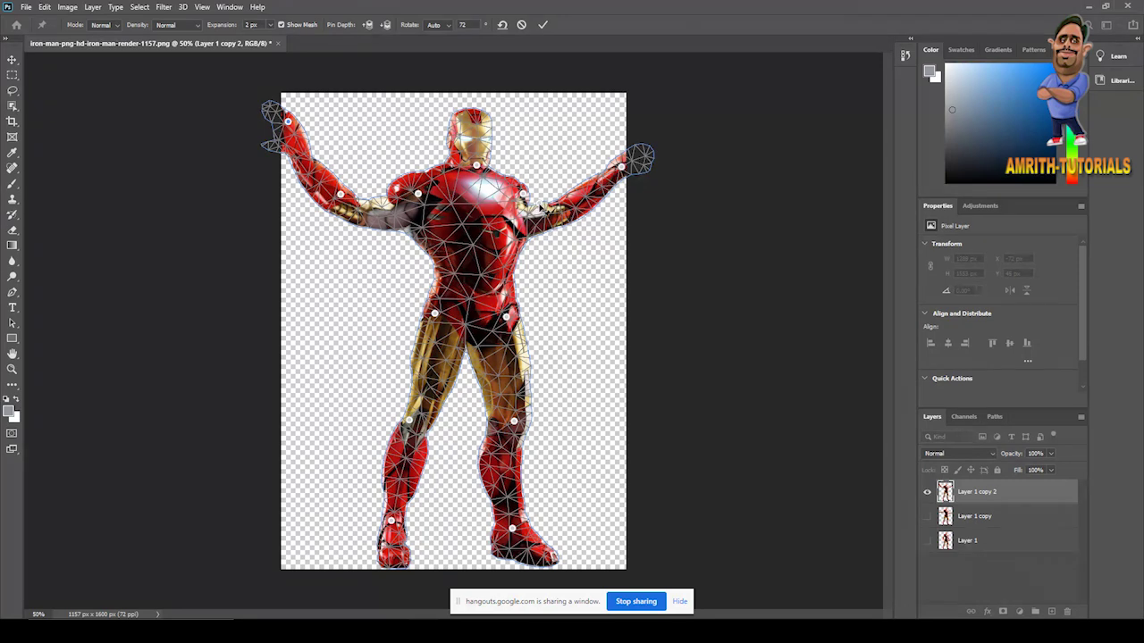
click(541, 203)
drag(623, 170, 625, 126)
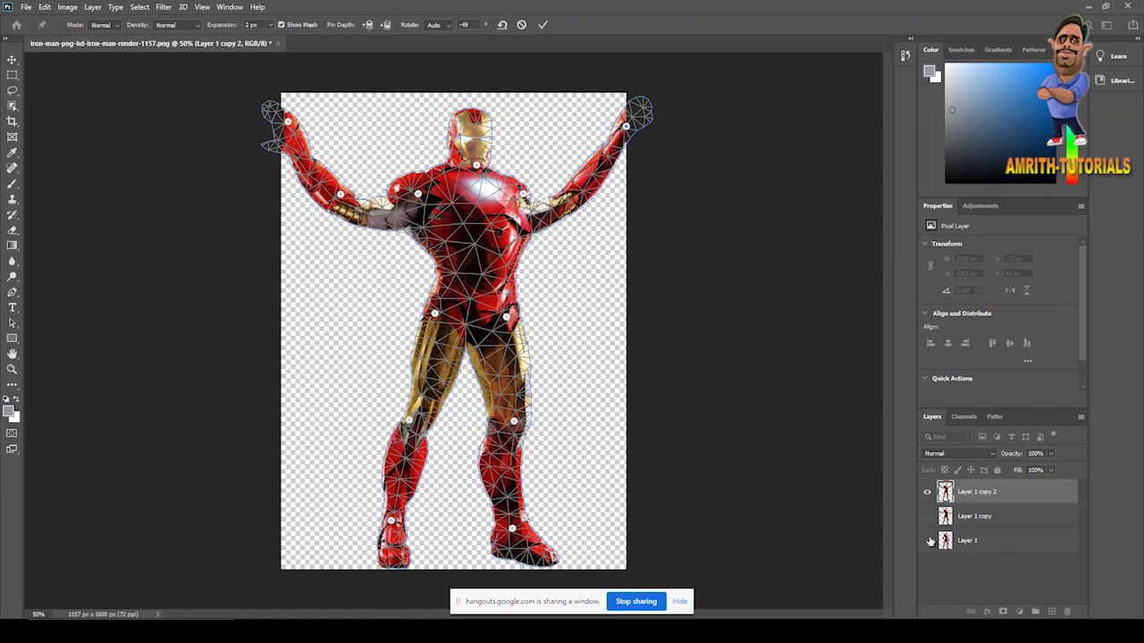
key(Return)
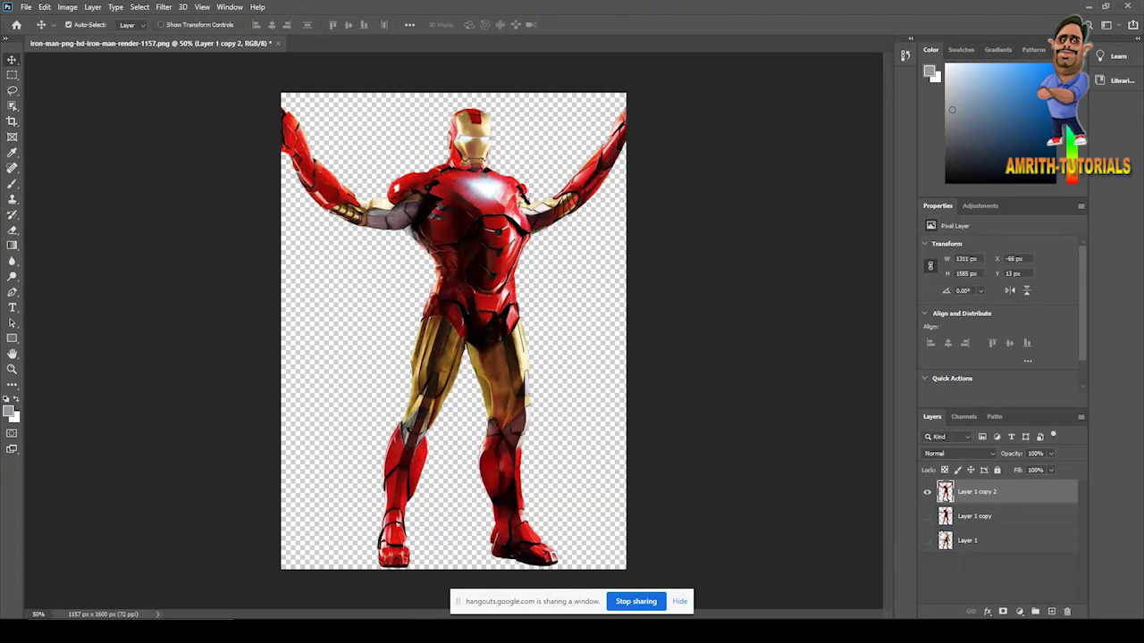
- Toggle layer visibility to compare the arm poses, leaving only the raised-arms layer shown
click(926, 516)
click(927, 540)
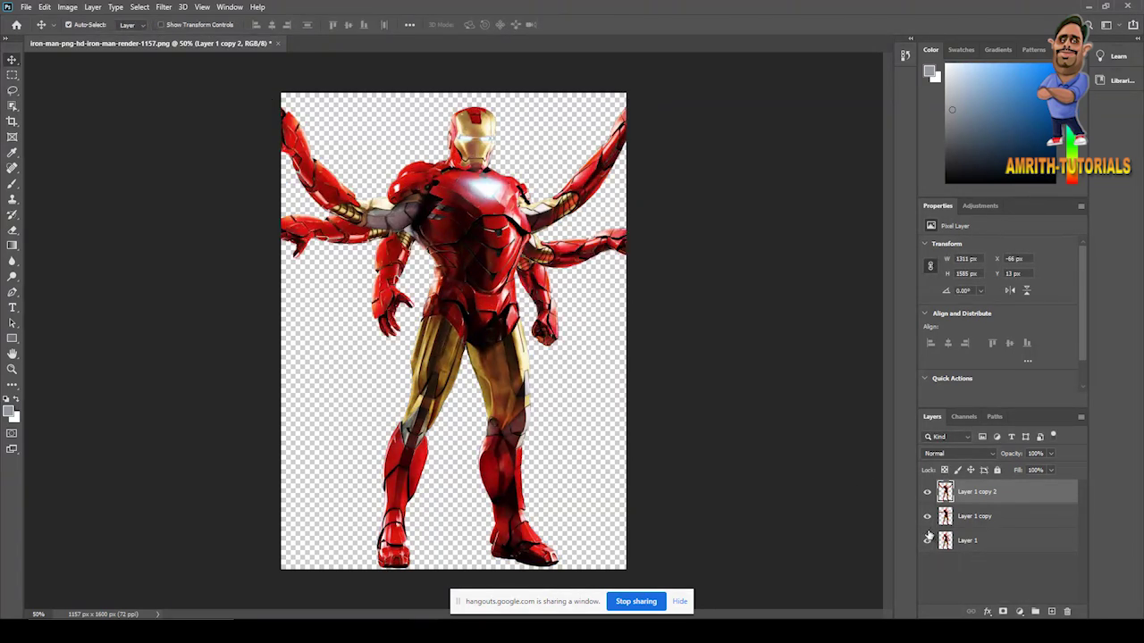
click(928, 516)
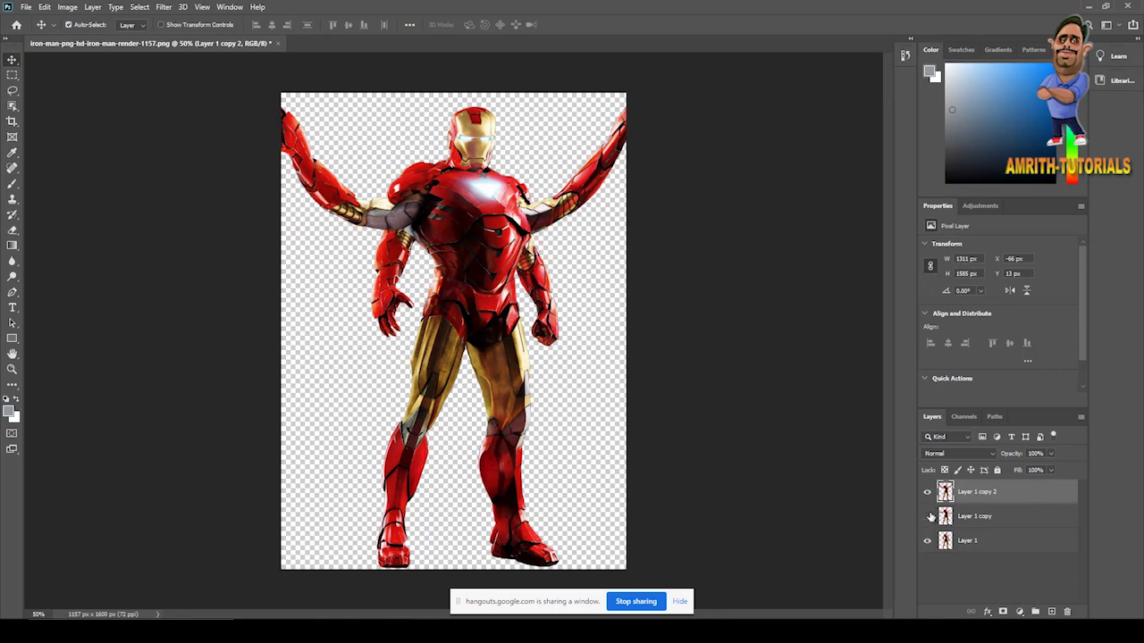
click(927, 516)
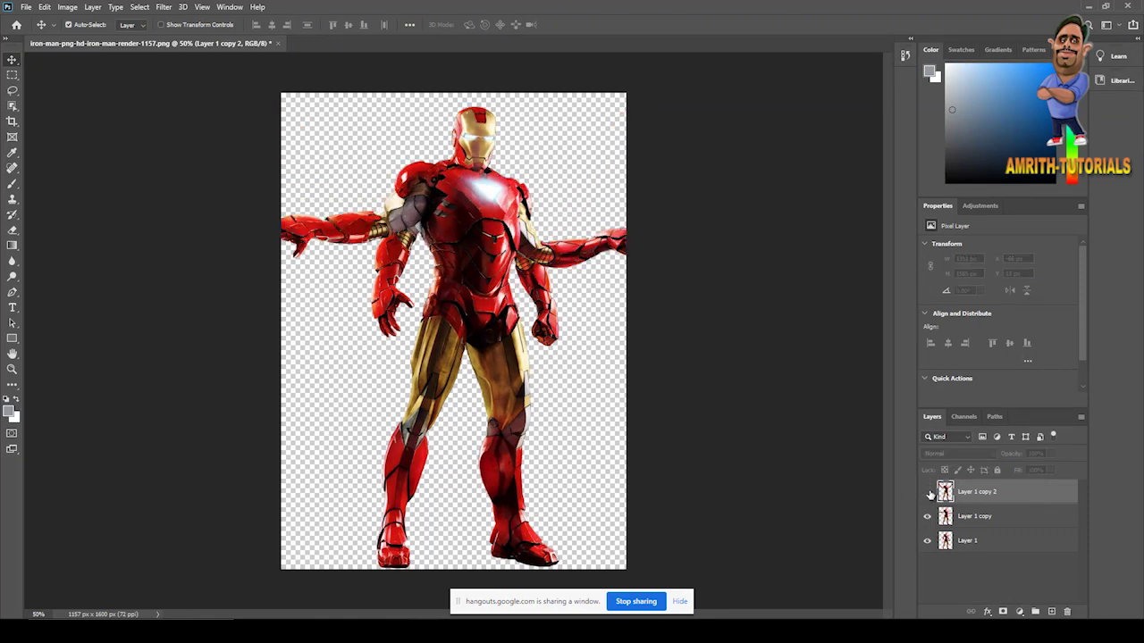
click(928, 492)
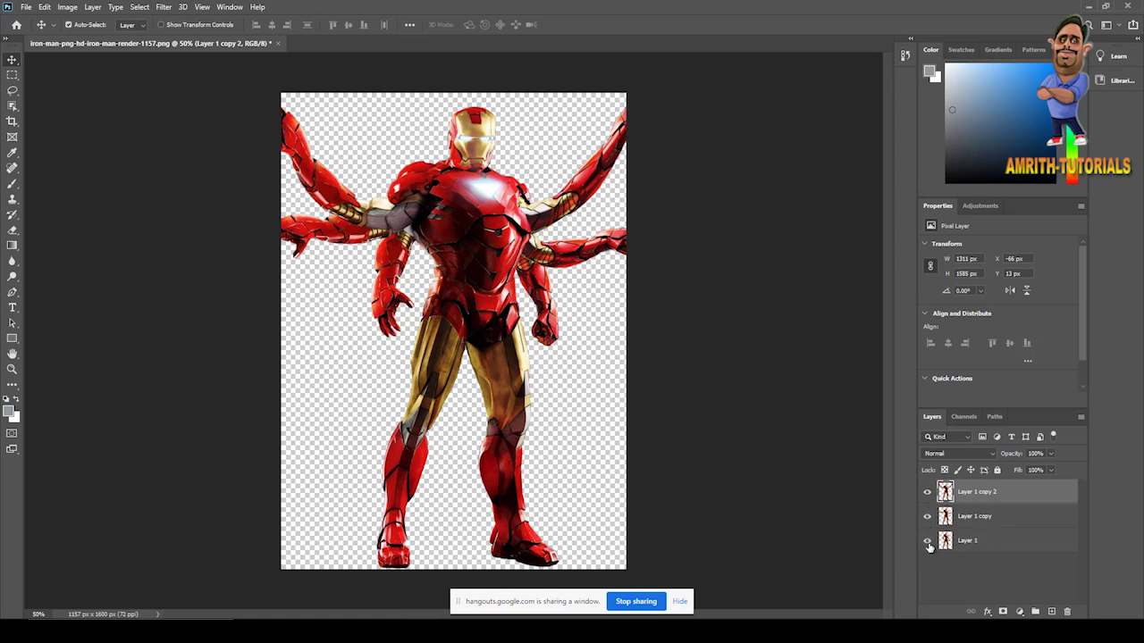
click(927, 540)
click(927, 516)
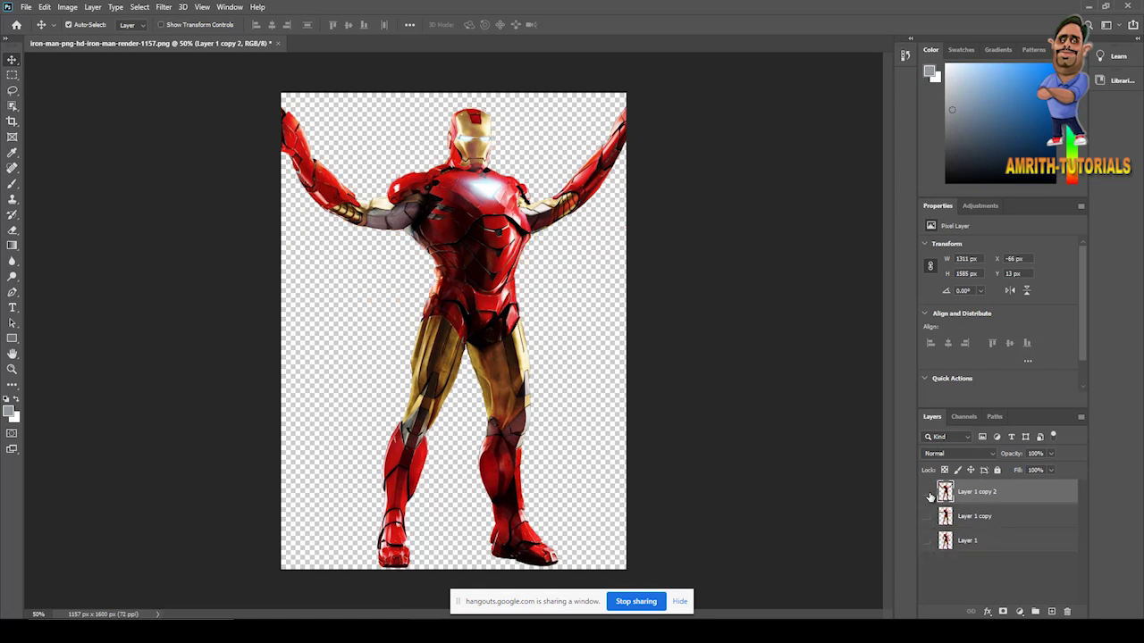
- Duplicate the raised-arms layer into Layer 1 copy 3 and hide Layer 1 copy 2
click(927, 492)
click(928, 492)
key(ctrl+j)
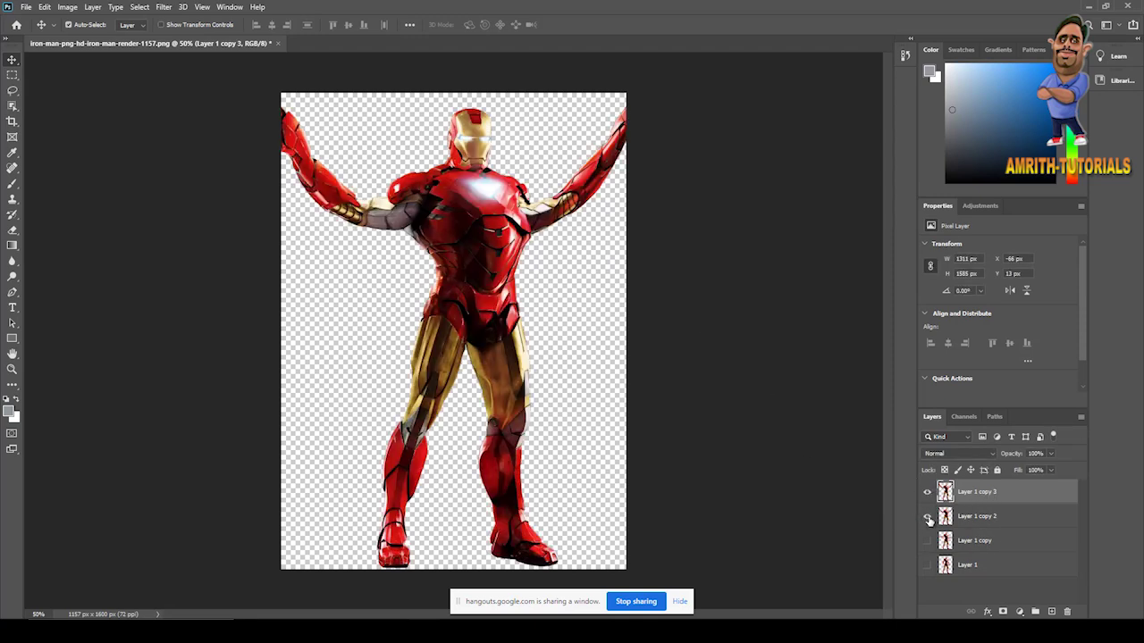
click(928, 516)
- Start Edit > Puppet Warp and pin the left arm, chest, neck and right arm
click(46, 7)
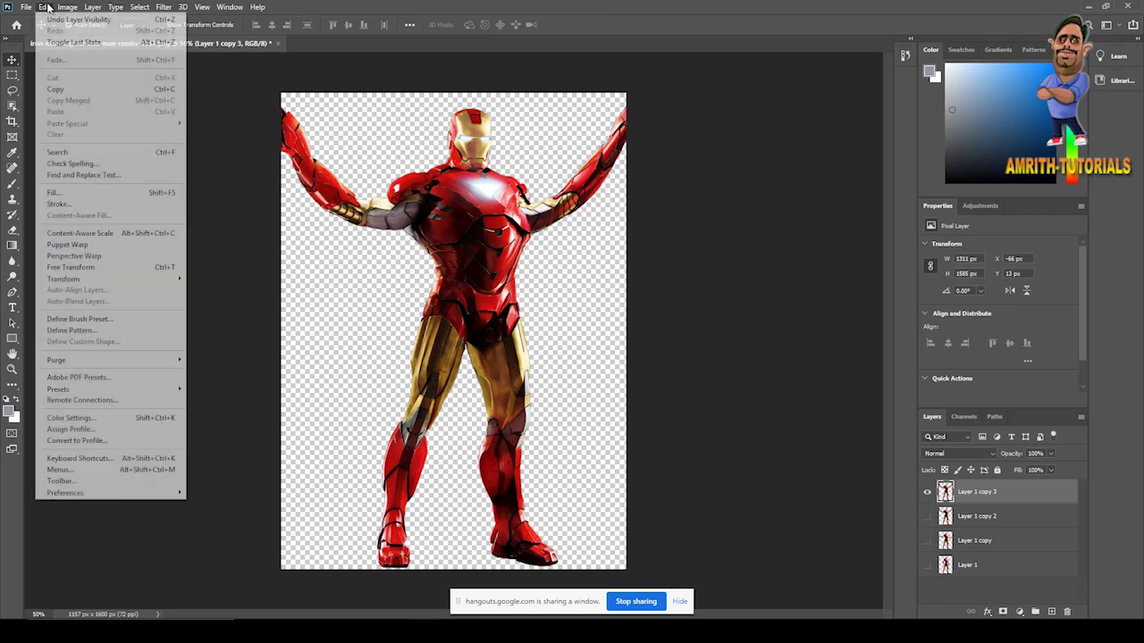
click(78, 245)
click(299, 154)
click(432, 178)
click(471, 166)
click(514, 182)
click(526, 213)
click(574, 195)
click(623, 127)
- Add puppet pins along the waist, both hips, thighs and shins
click(474, 297)
click(429, 321)
click(419, 408)
click(387, 521)
click(500, 517)
click(500, 429)
click(498, 328)
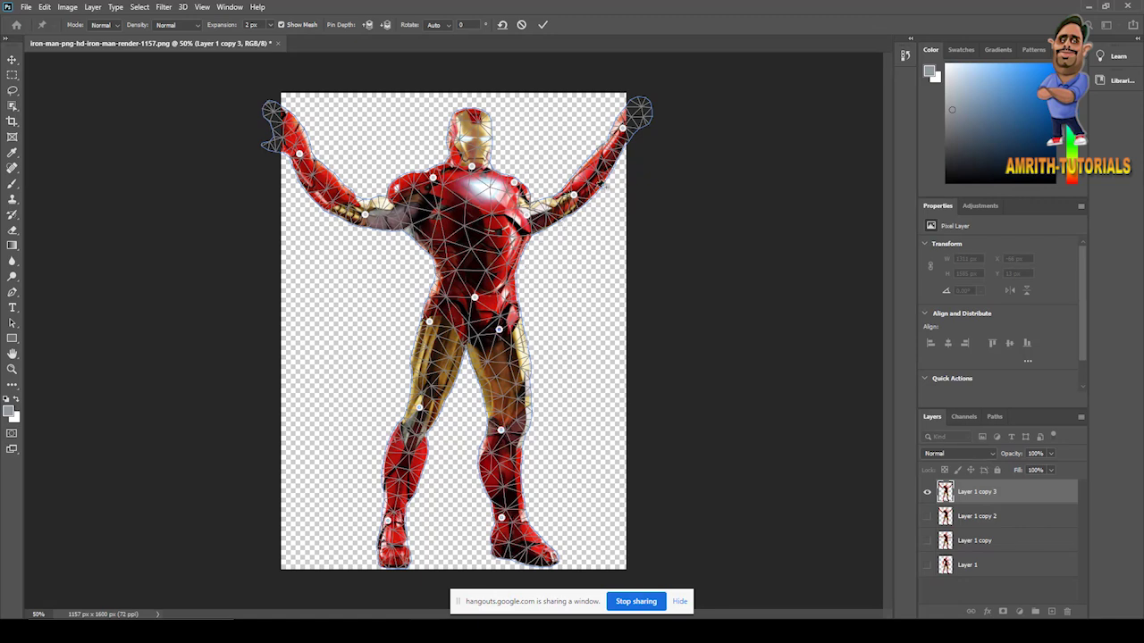
- Drag the hand and elbow pins so both arms reach the canvas top, then commit
drag(623, 129, 626, 103)
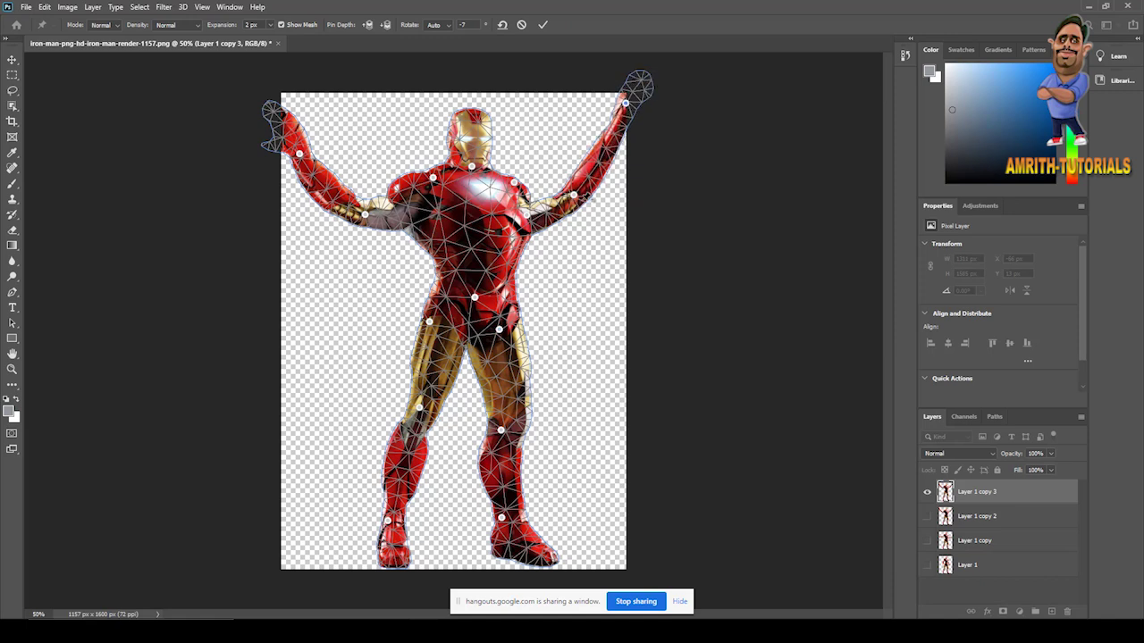
drag(573, 195, 585, 173)
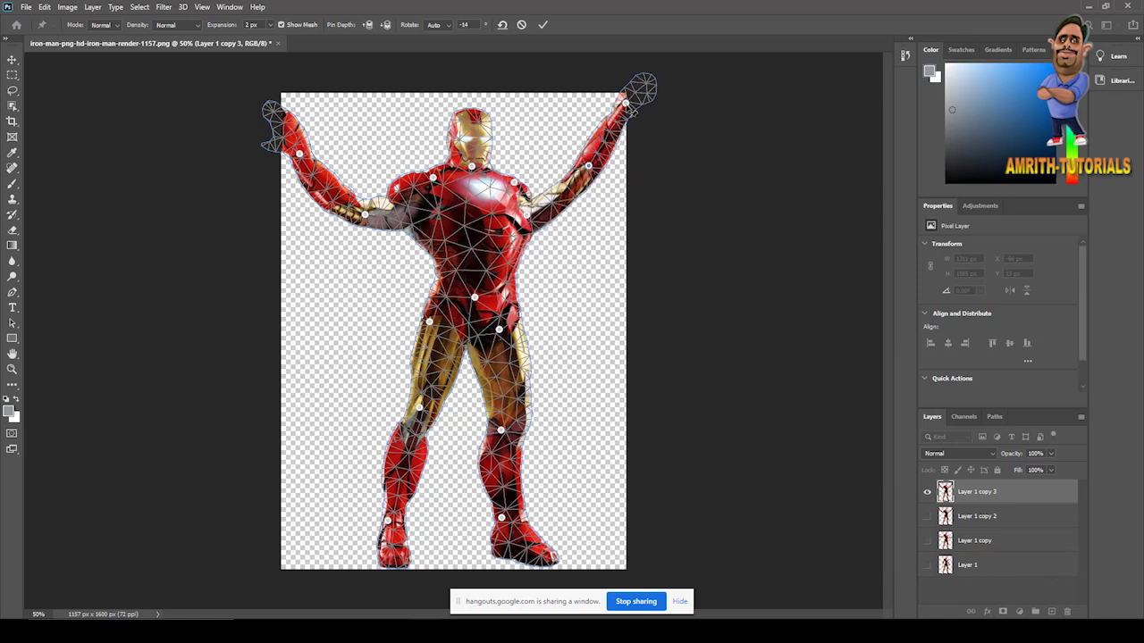
drag(625, 103, 634, 59)
drag(298, 154, 306, 101)
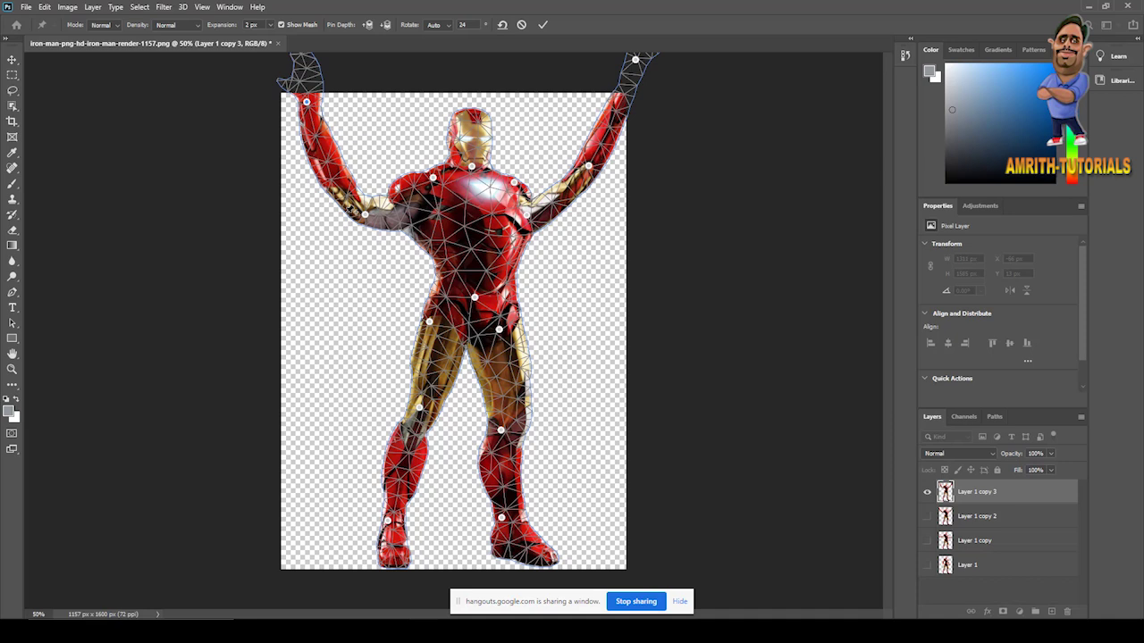
drag(364, 214, 341, 182)
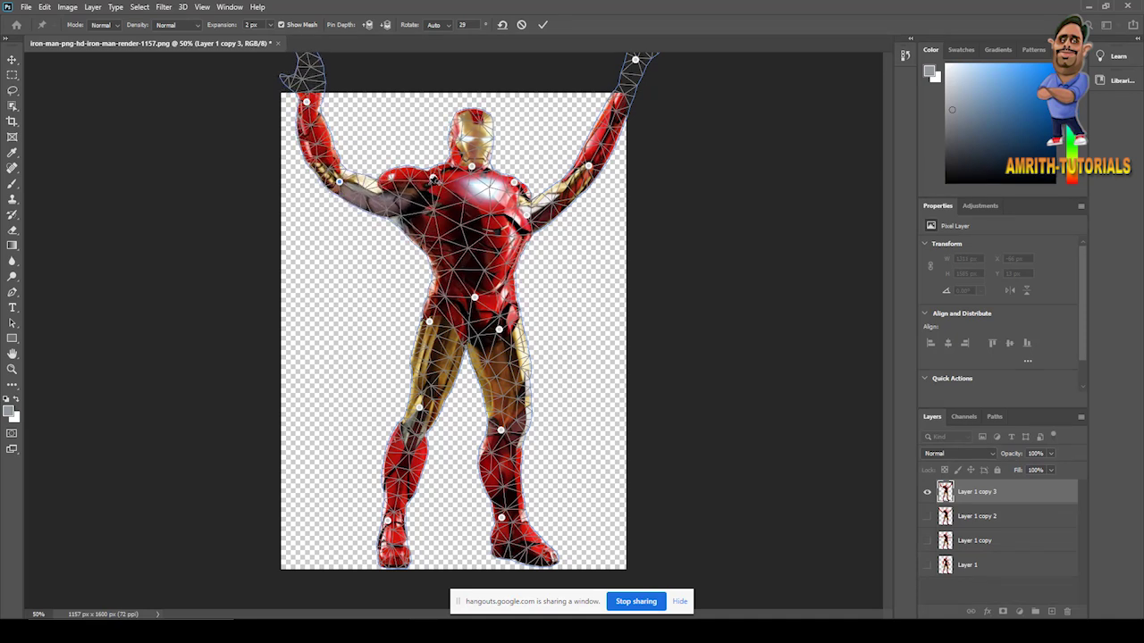
click(435, 181)
click(588, 243)
key(Return)
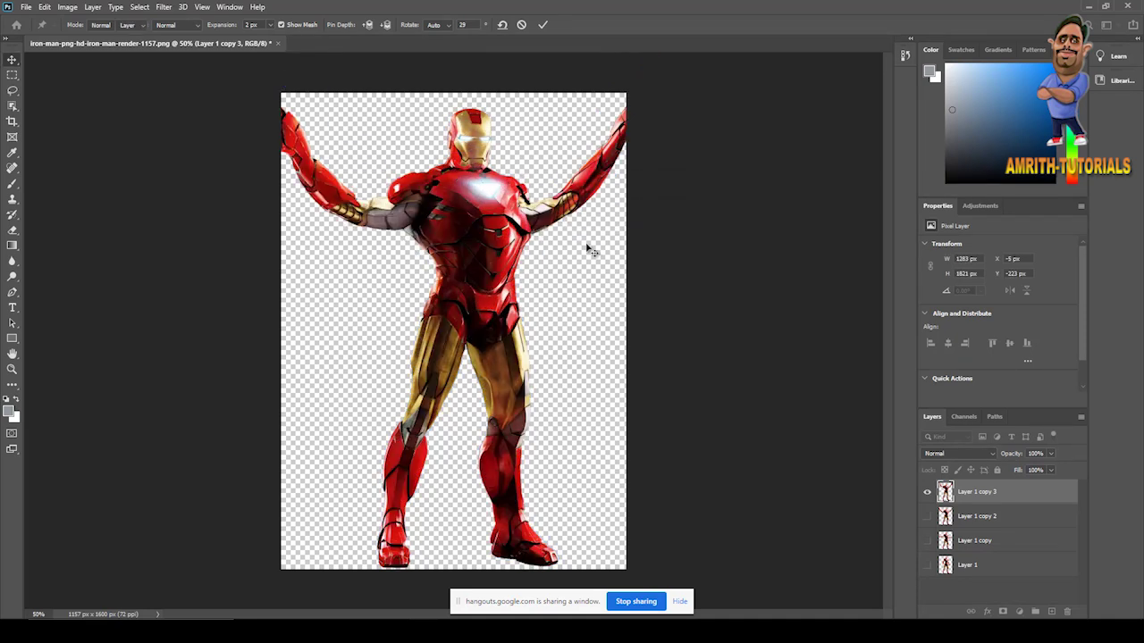
- Show all four Iron Man layers and step the selection up from Layer 1 to Layer 1 copy 3
click(927, 516)
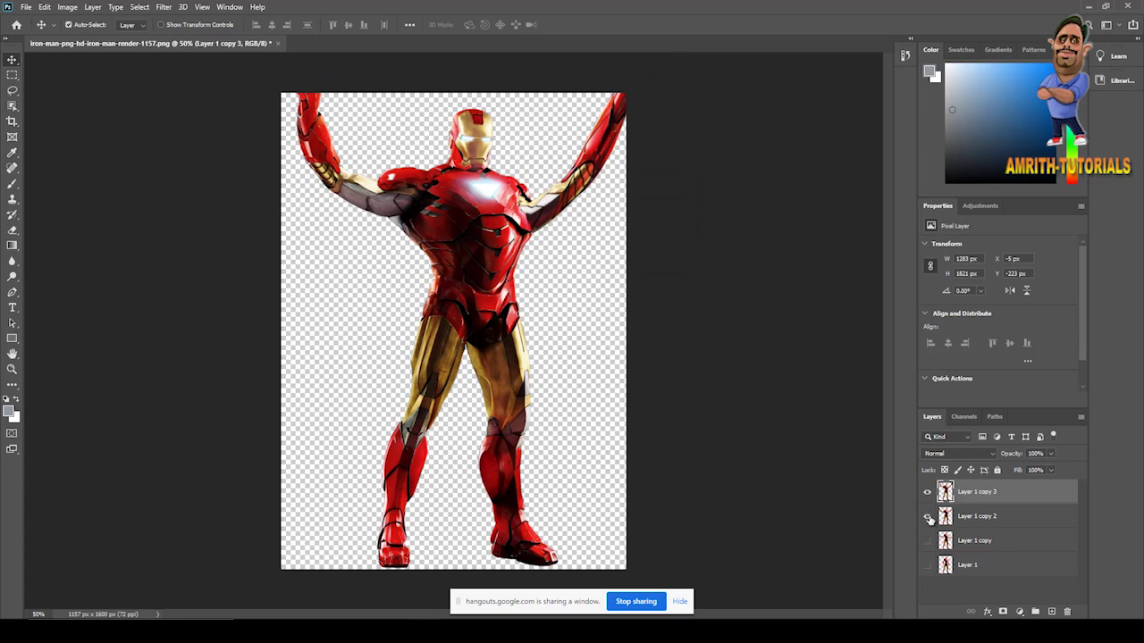
click(927, 541)
click(927, 566)
click(972, 570)
click(977, 544)
click(976, 520)
click(977, 493)
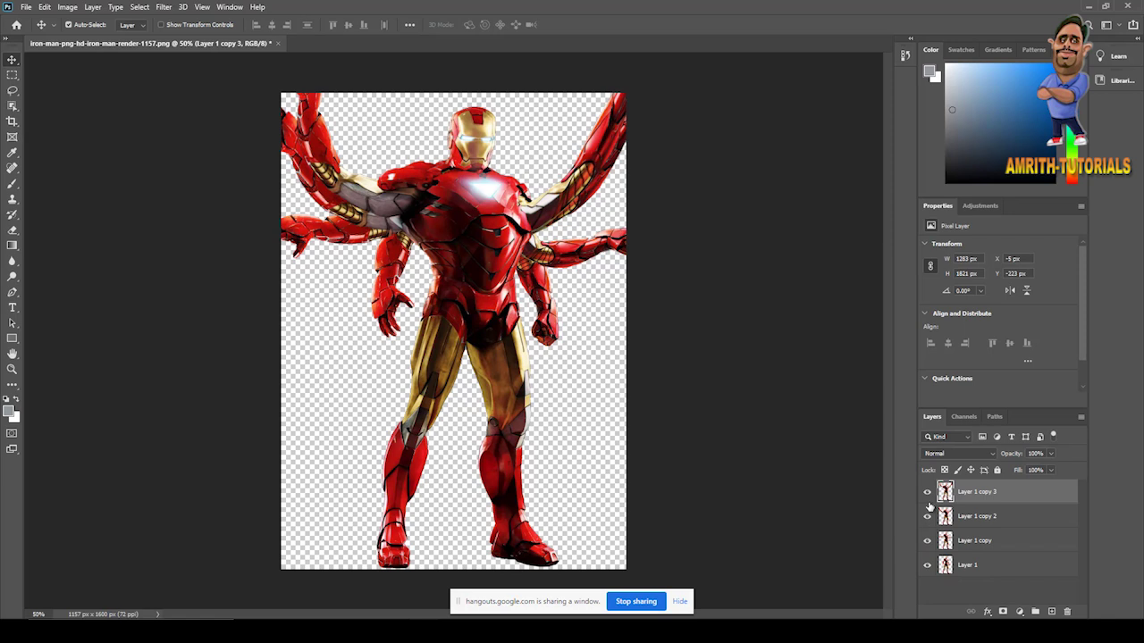
- Hide the three upper copies, then show them again to compare poses
click(927, 493)
click(926, 516)
click(927, 540)
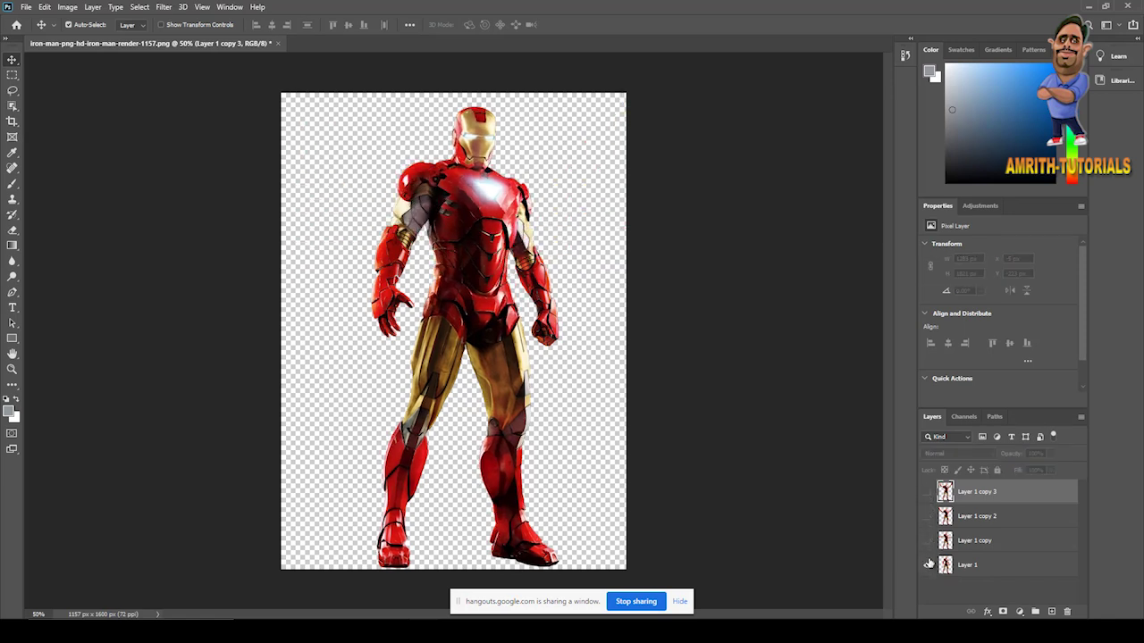
click(927, 541)
click(927, 517)
click(927, 492)
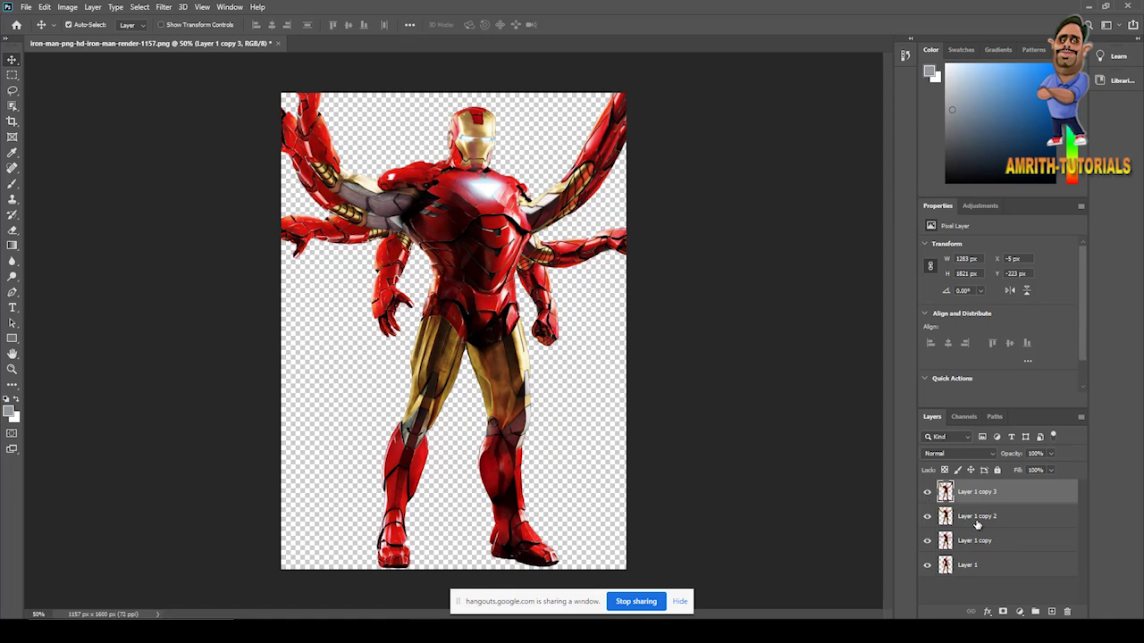
- Cycle the layer selection through Layer 1 to Layer 1 copy 3
click(977, 522)
click(973, 542)
click(973, 512)
click(976, 493)
click(967, 568)
click(979, 545)
click(982, 521)
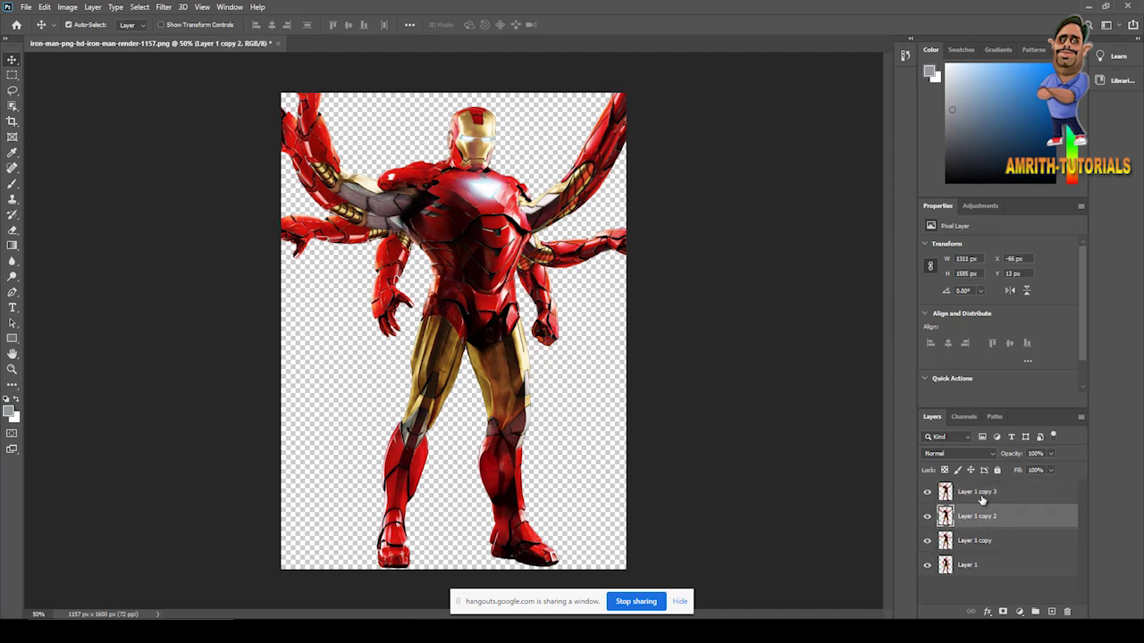
click(974, 549)
click(982, 570)
click(977, 539)
click(978, 516)
click(977, 492)
- Toggle each layer off and back on, ending with all four visible and Layer 1 copy 2 selected
click(926, 492)
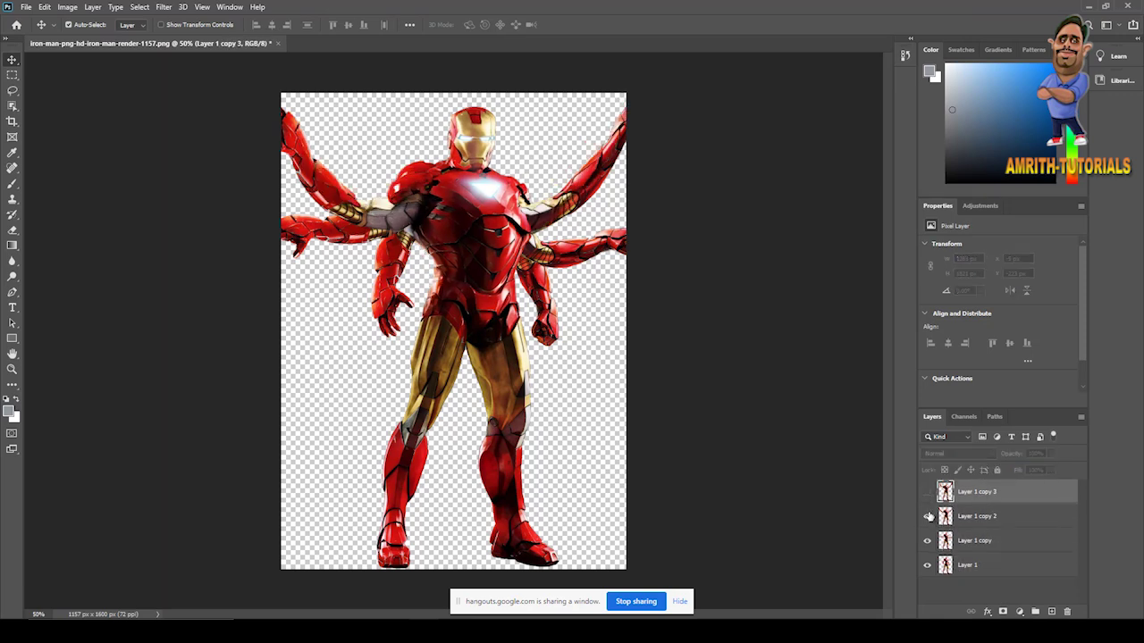
click(926, 516)
click(927, 541)
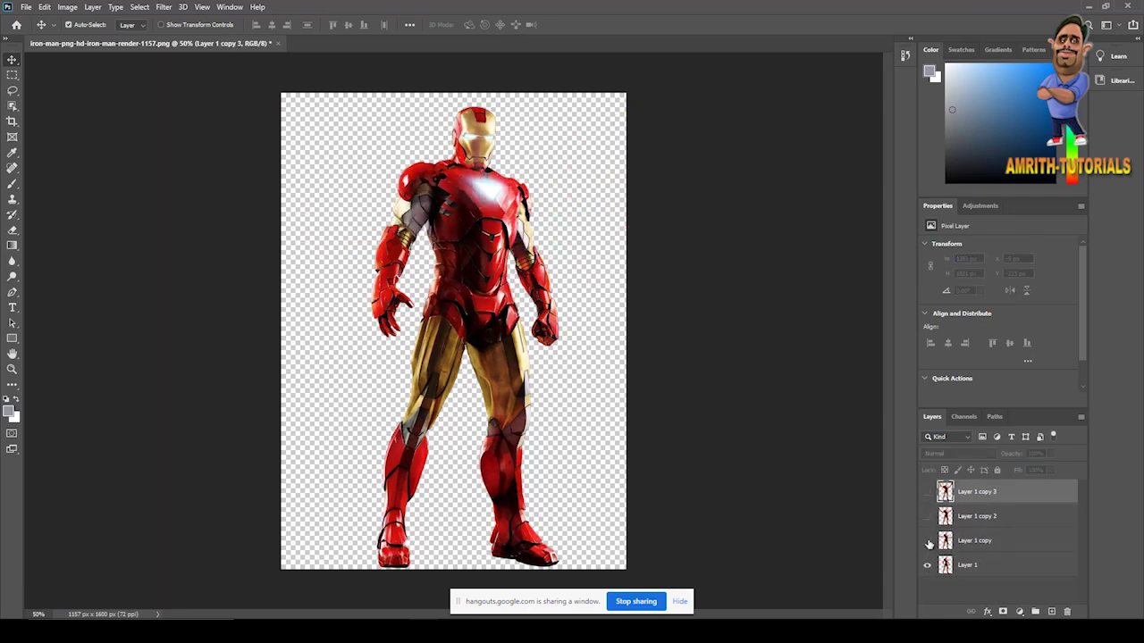
click(926, 540)
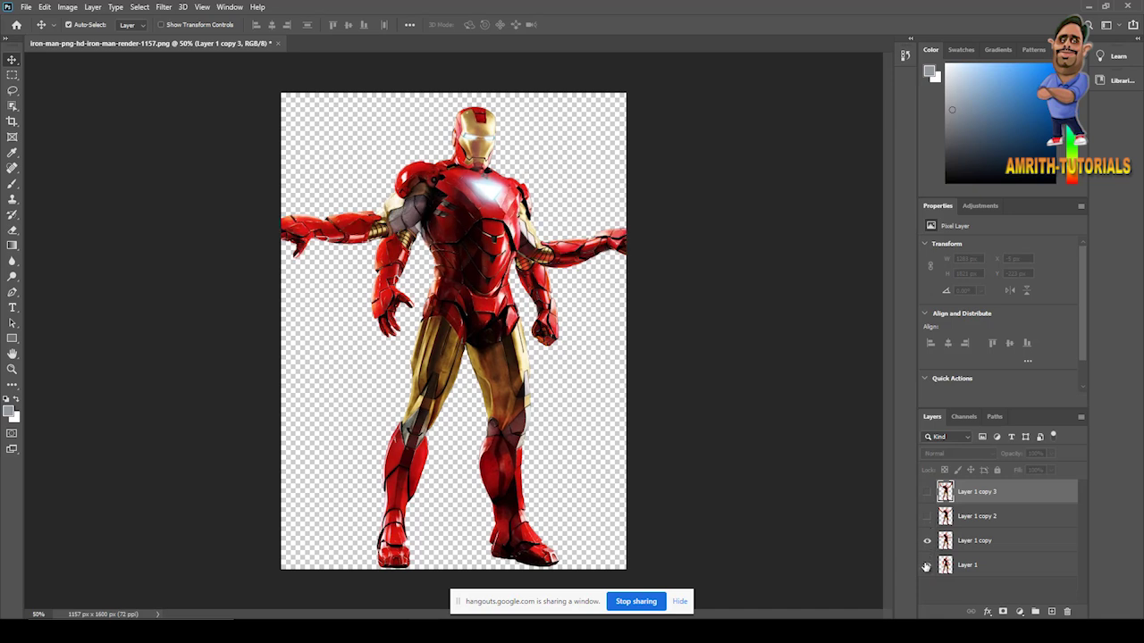
click(927, 564)
click(926, 516)
click(927, 492)
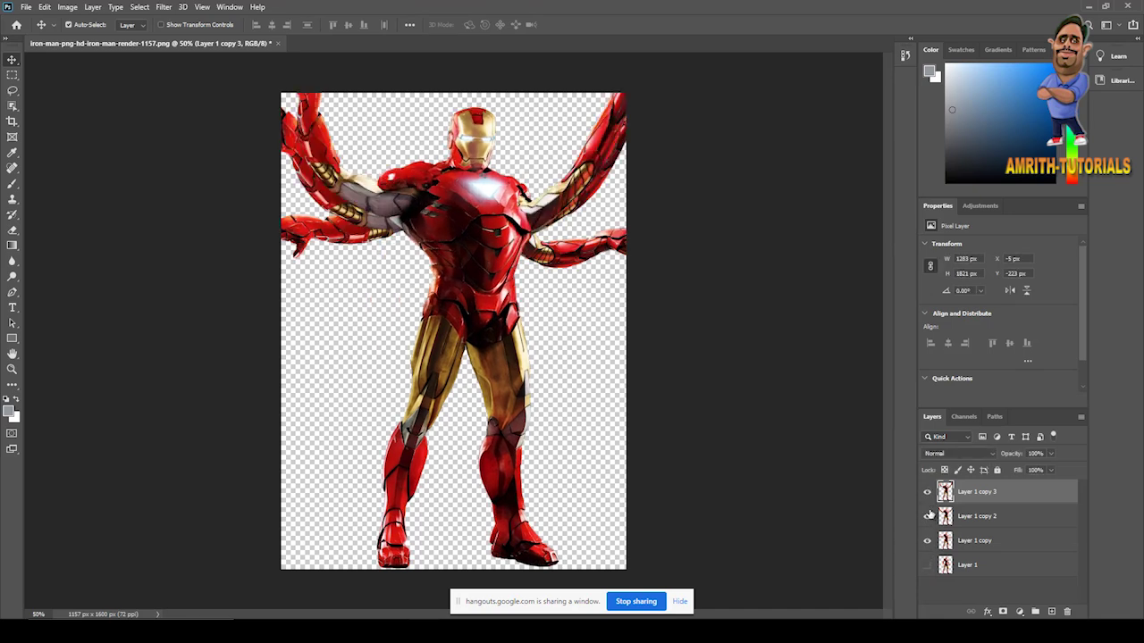
click(926, 565)
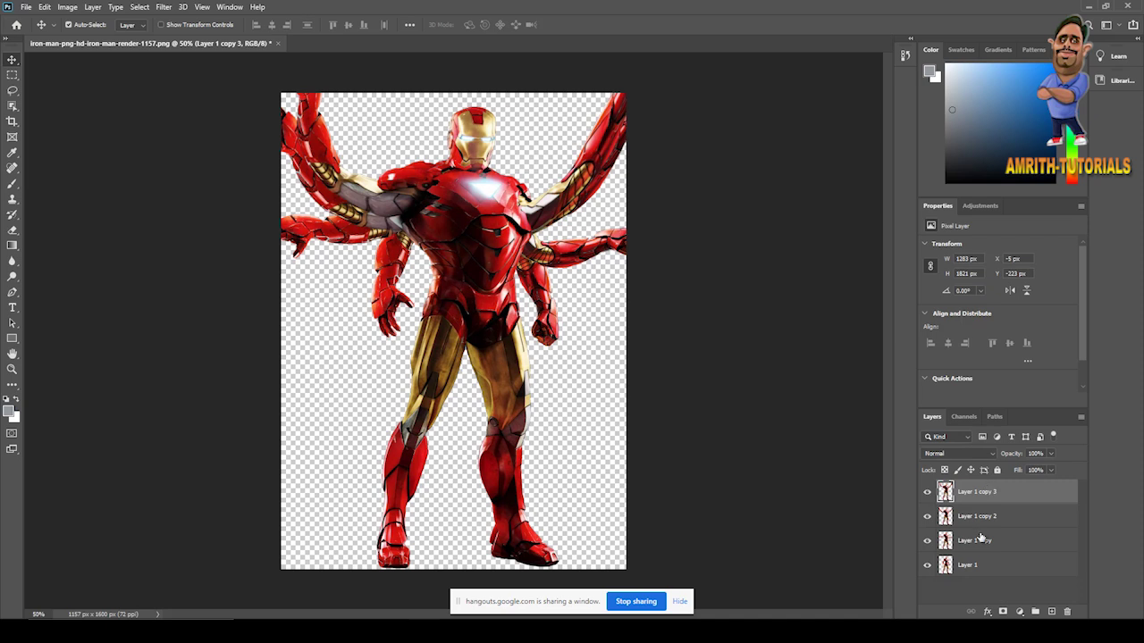
click(979, 541)
click(980, 516)
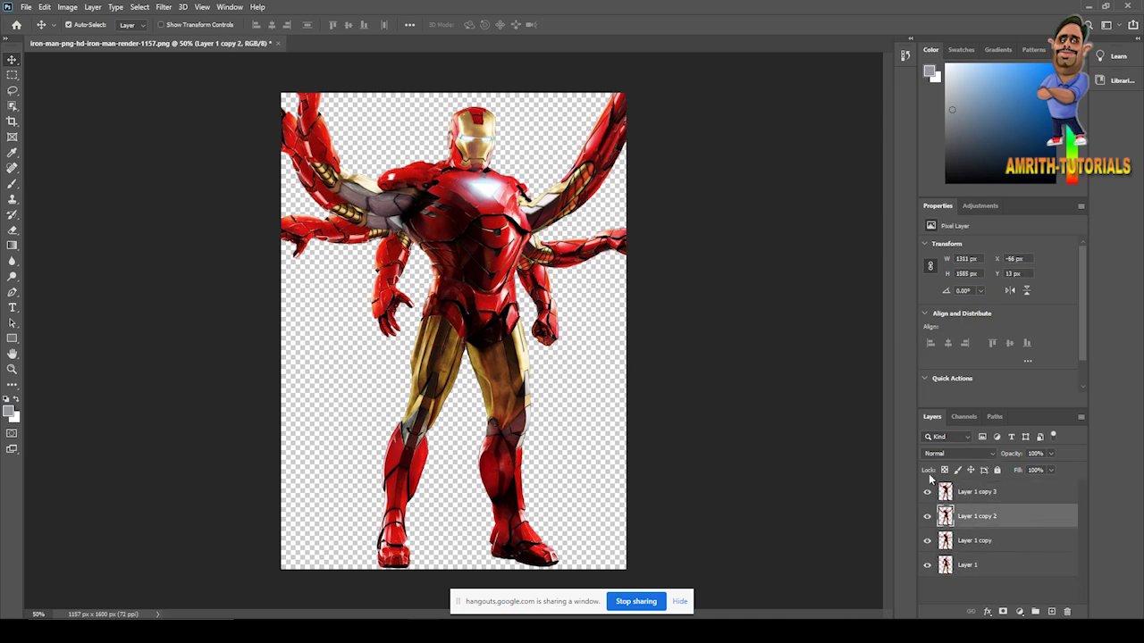
- Switch to the Motion workspace through Window > Workspace to bring up the Timeline
click(238, 8)
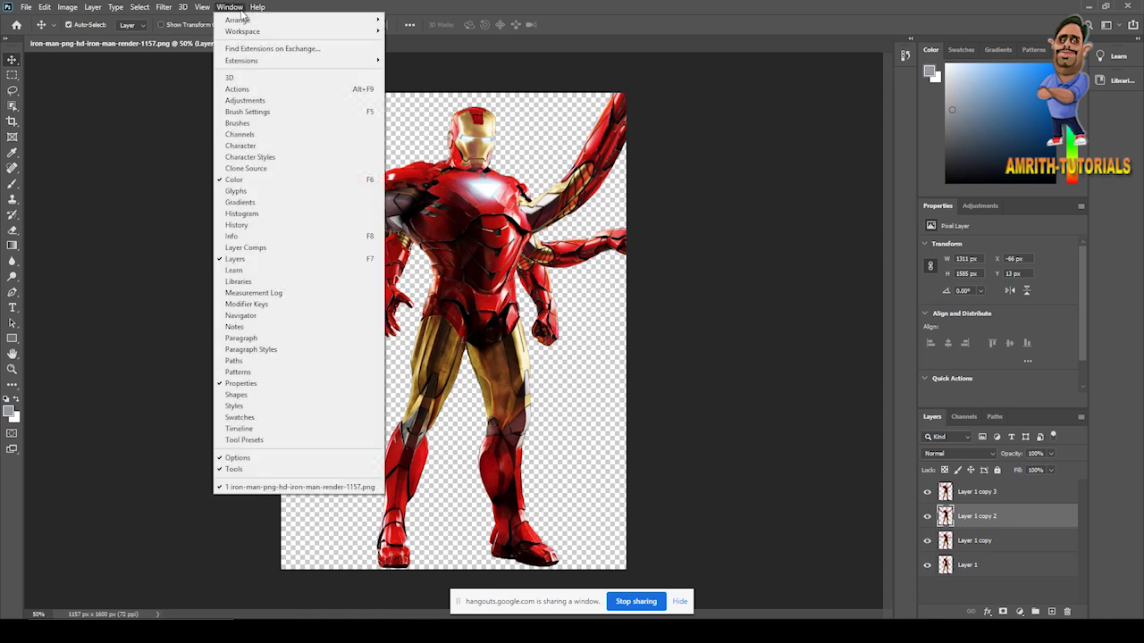
mouse_move(246, 33)
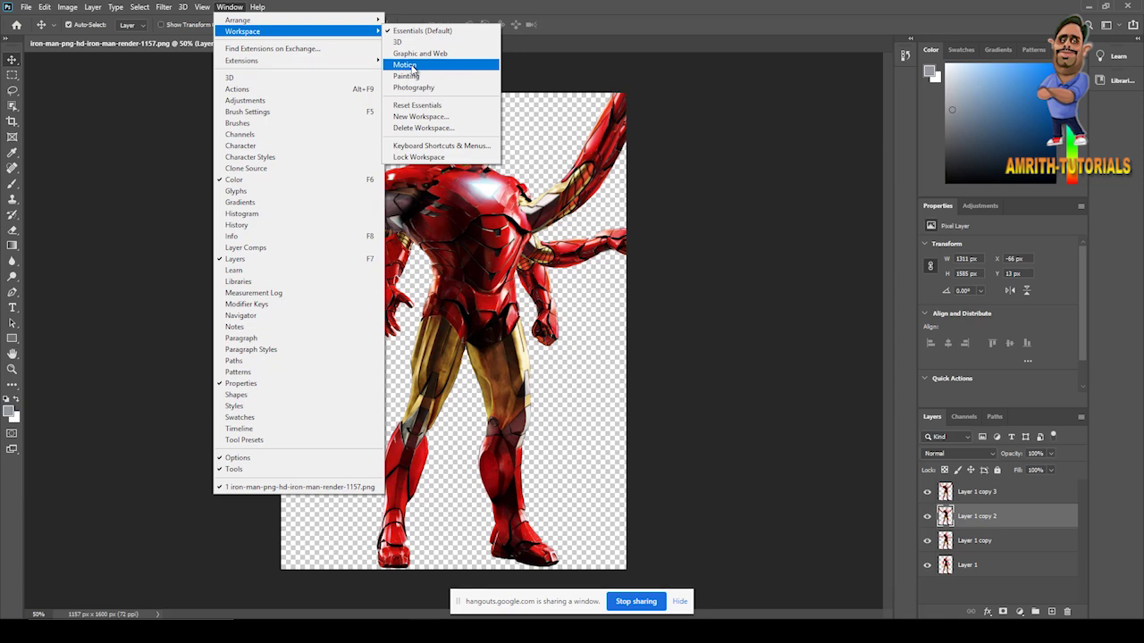
click(405, 64)
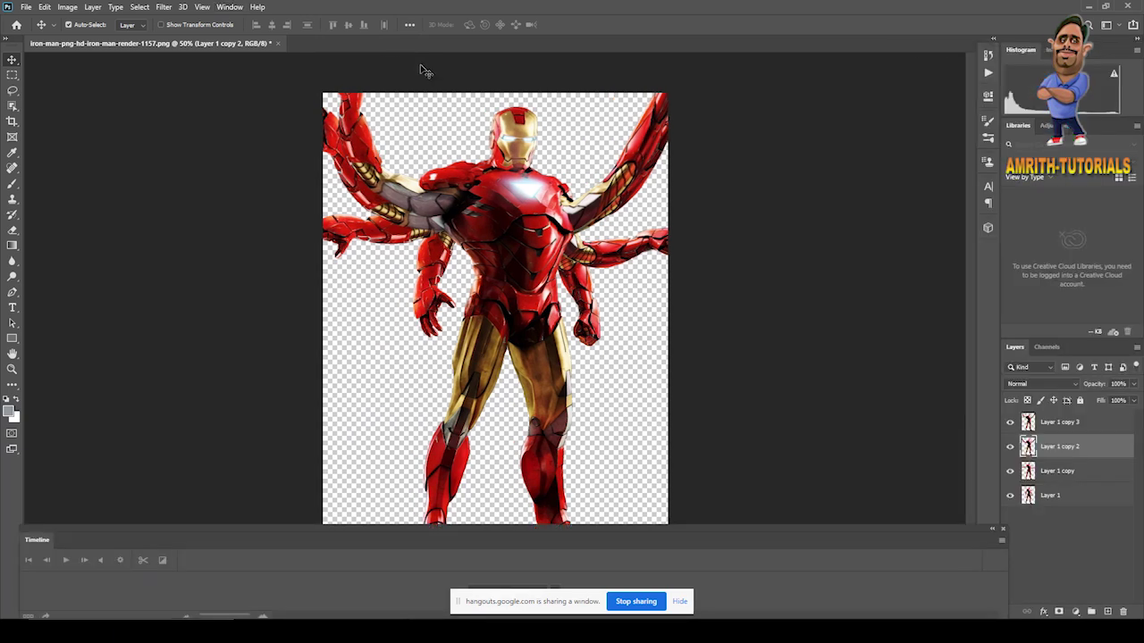
- Choose Create Frame Animation in the Timeline, giving one four-layer frame that loops Forever
drag(587, 604, 853, 344)
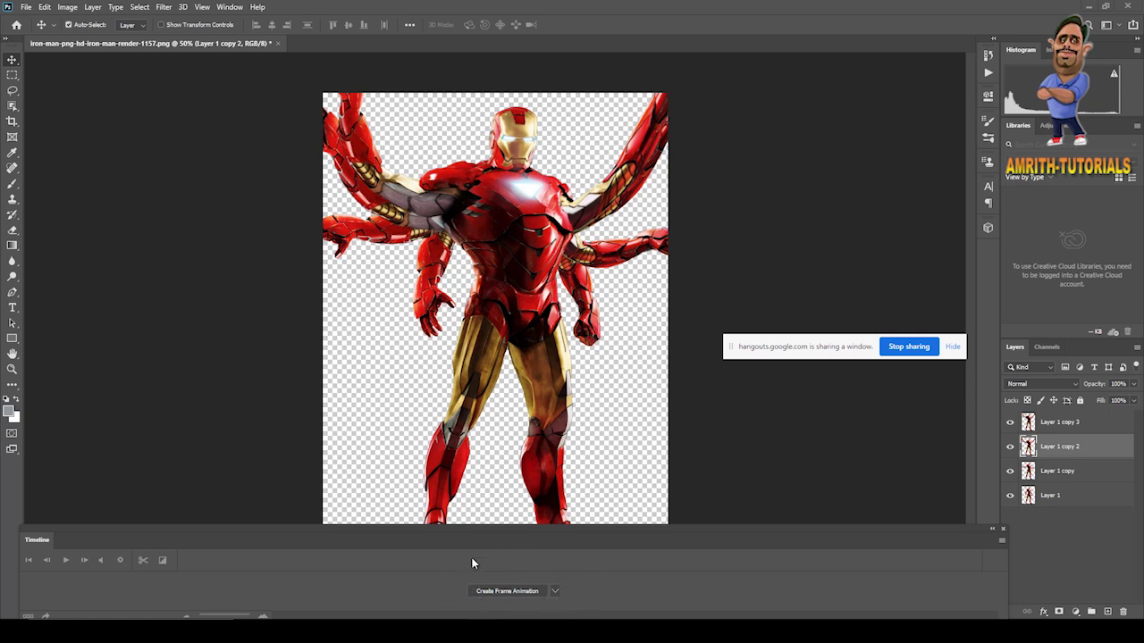
click(554, 591)
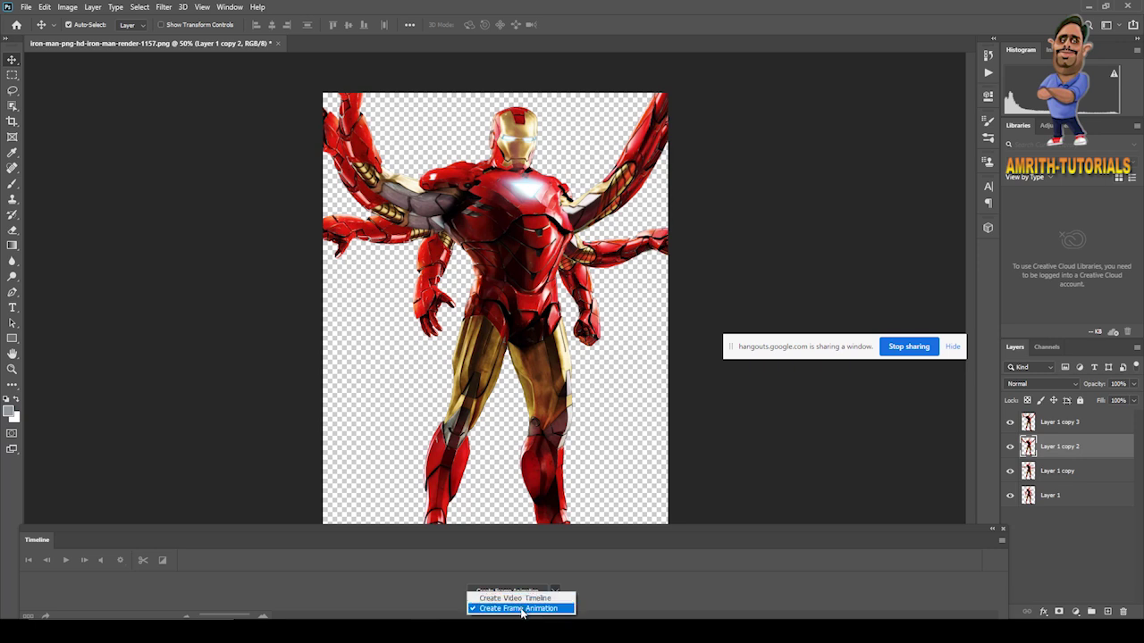
click(522, 609)
click(513, 591)
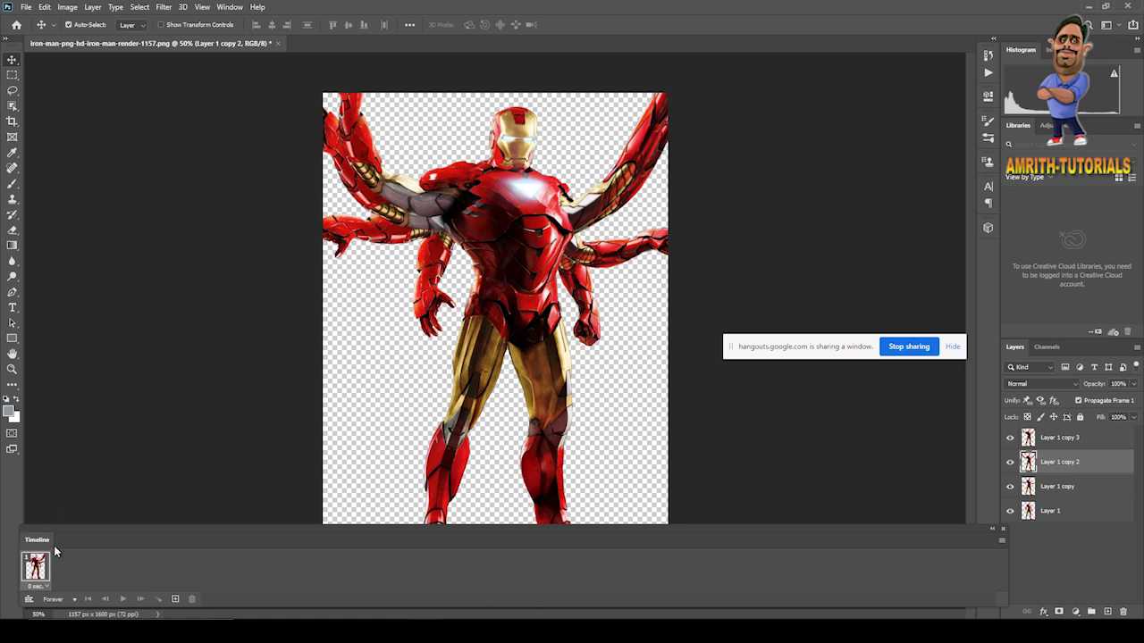
- Run Make Frames From Layers from the Timeline panel menu to get four pose frames
click(1061, 510)
click(1060, 487)
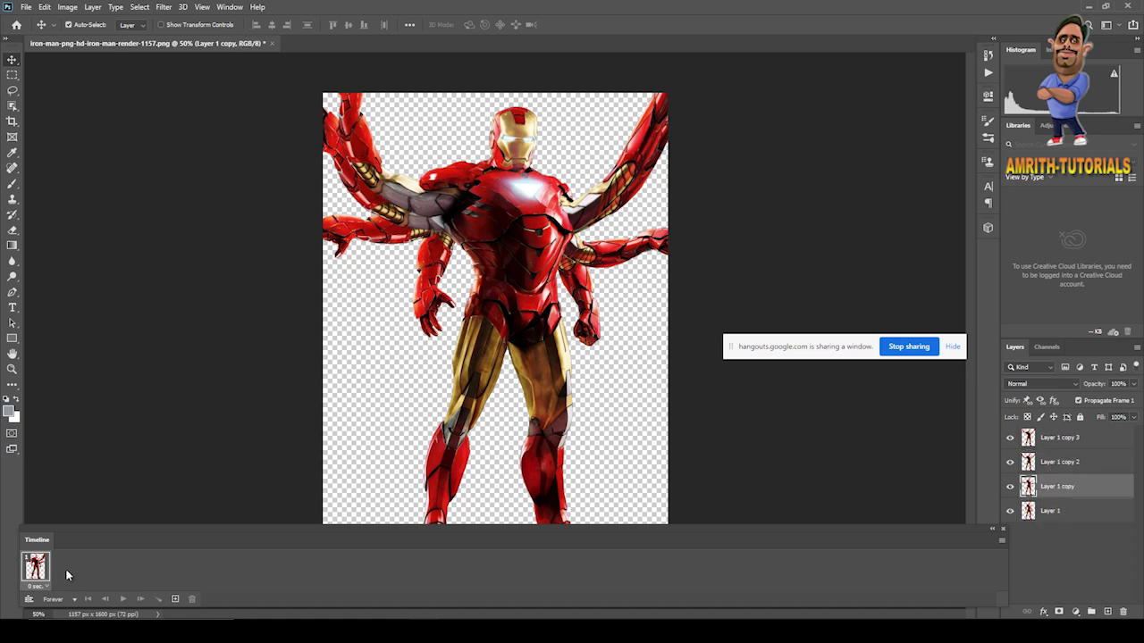
click(1002, 542)
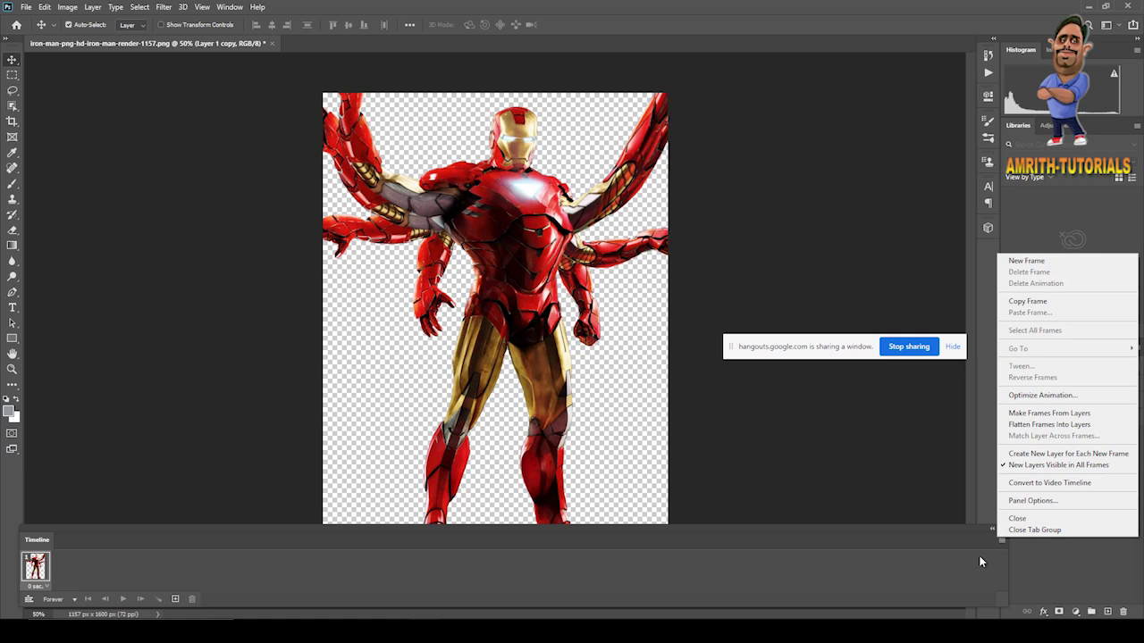
click(1001, 559)
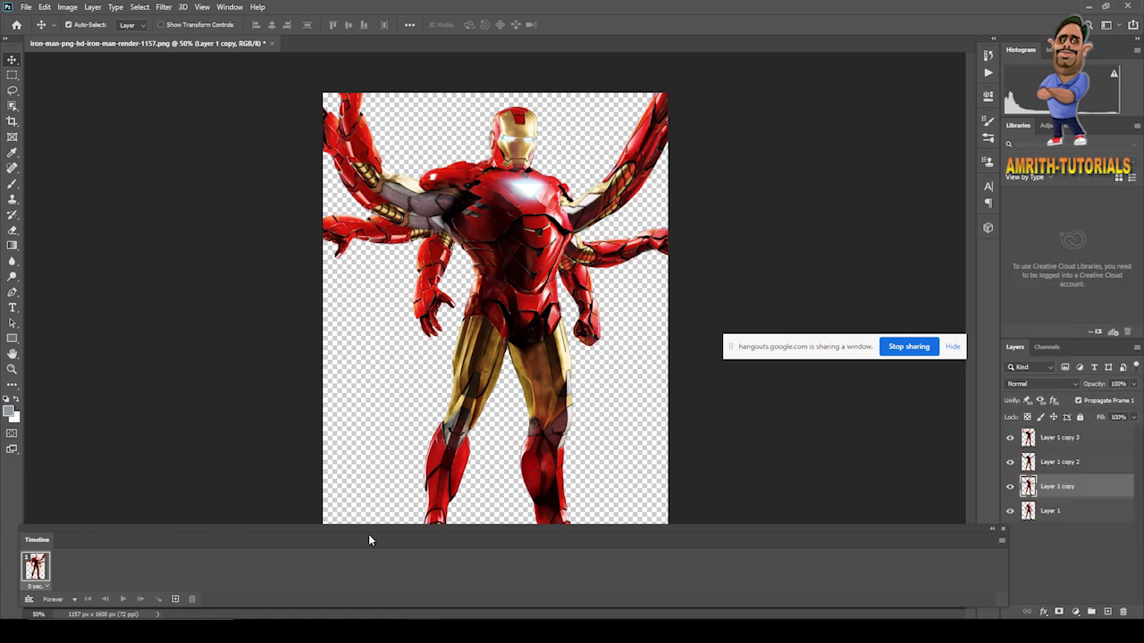
click(1001, 540)
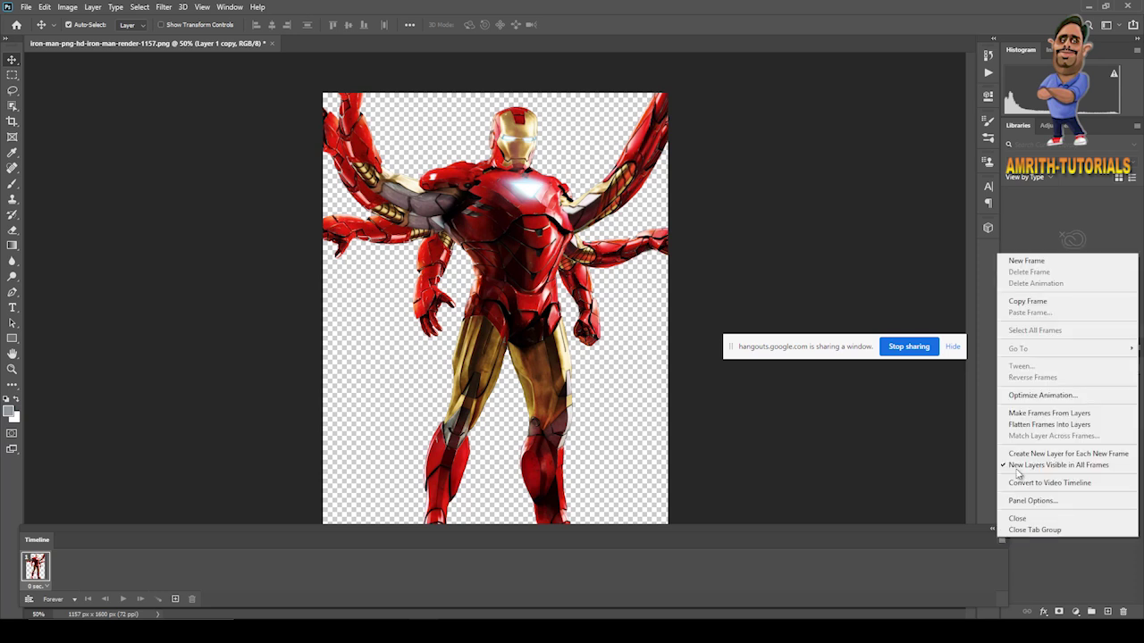
click(1037, 412)
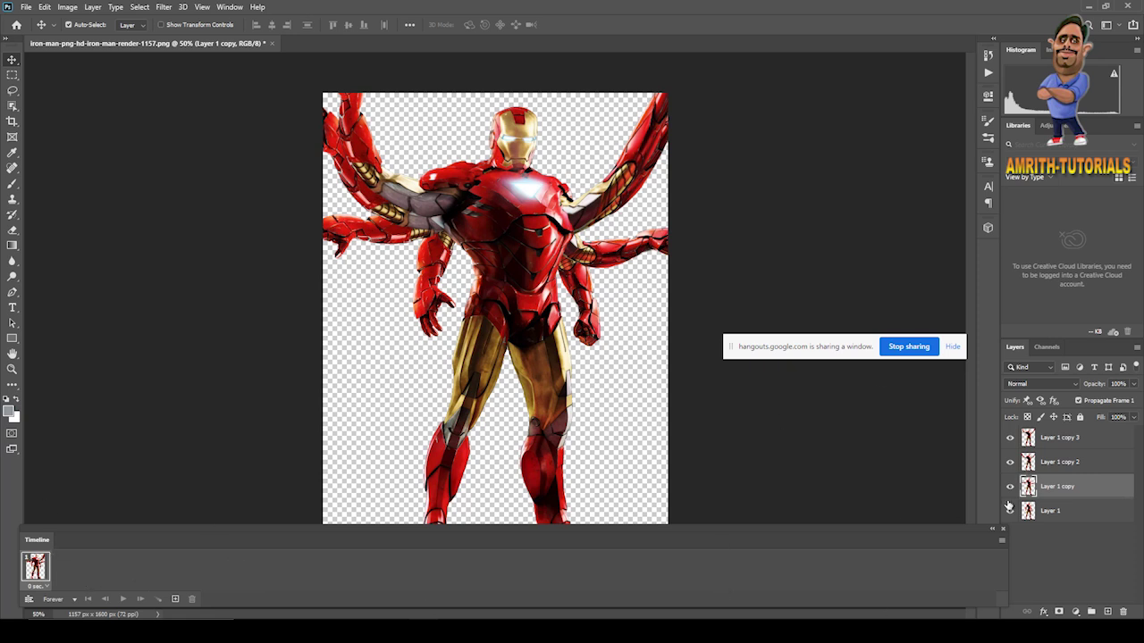
click(1002, 543)
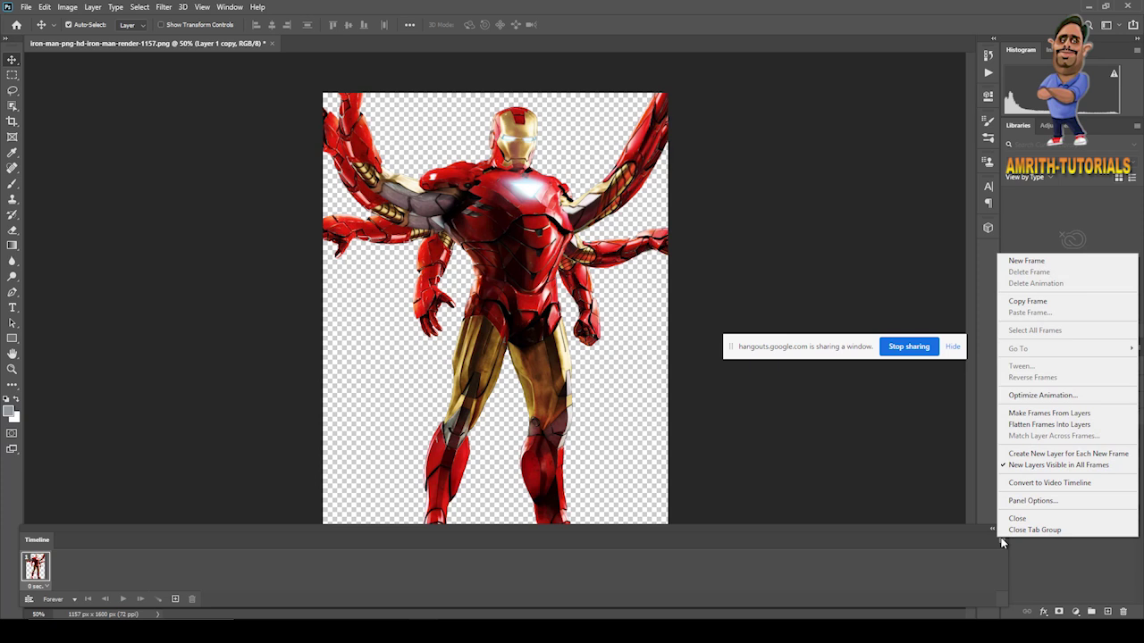
click(1022, 416)
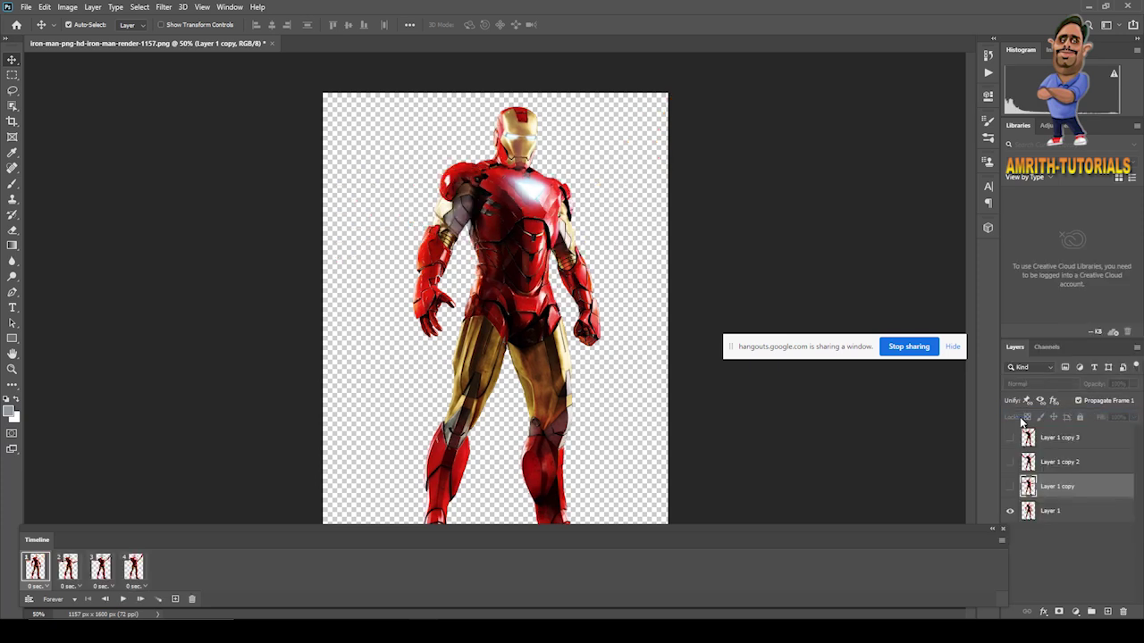
click(132, 597)
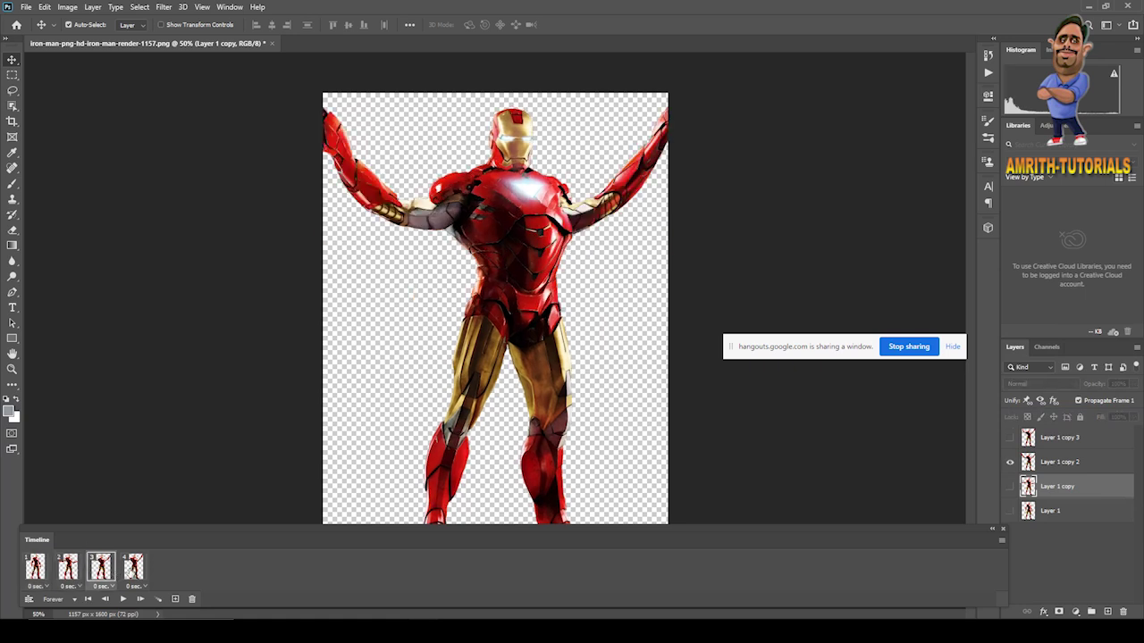
click(38, 576)
click(81, 576)
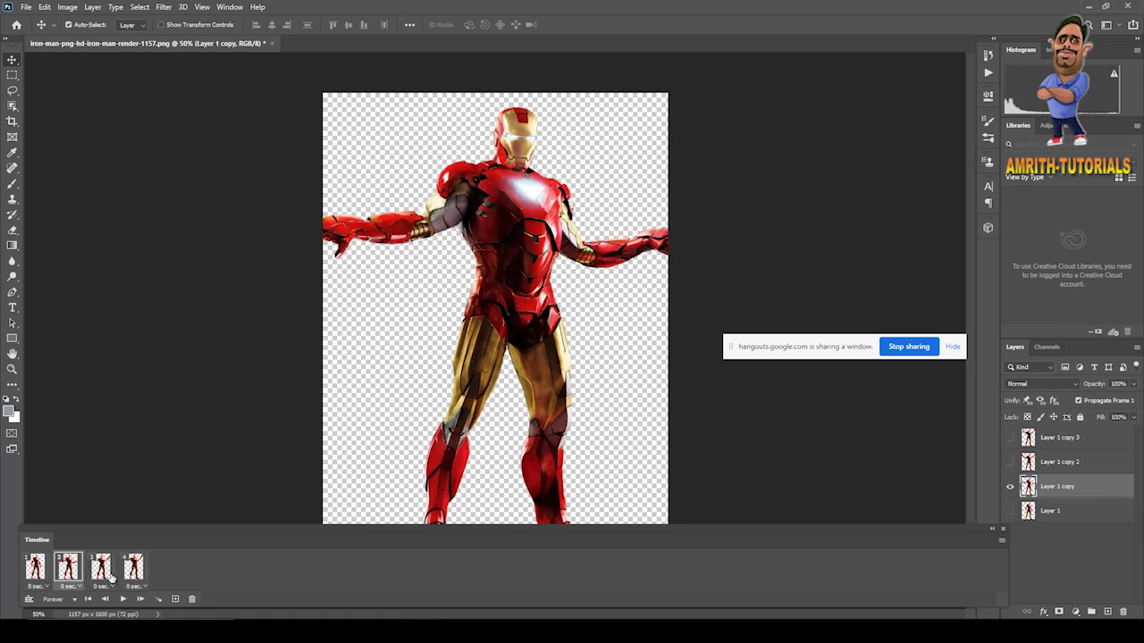
click(112, 578)
click(131, 577)
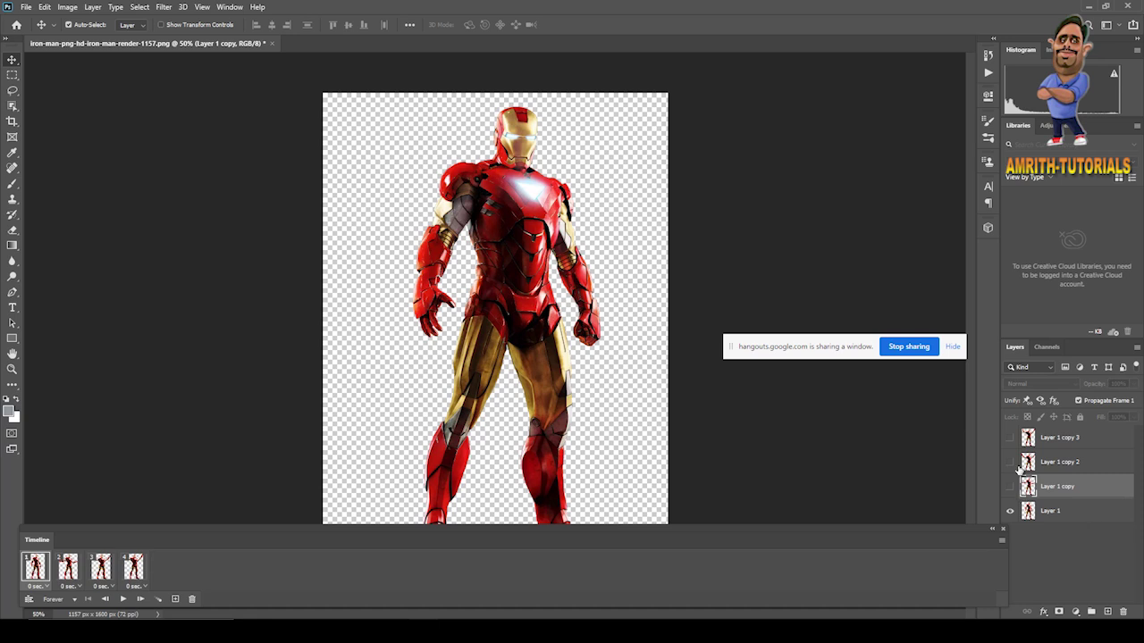
click(122, 599)
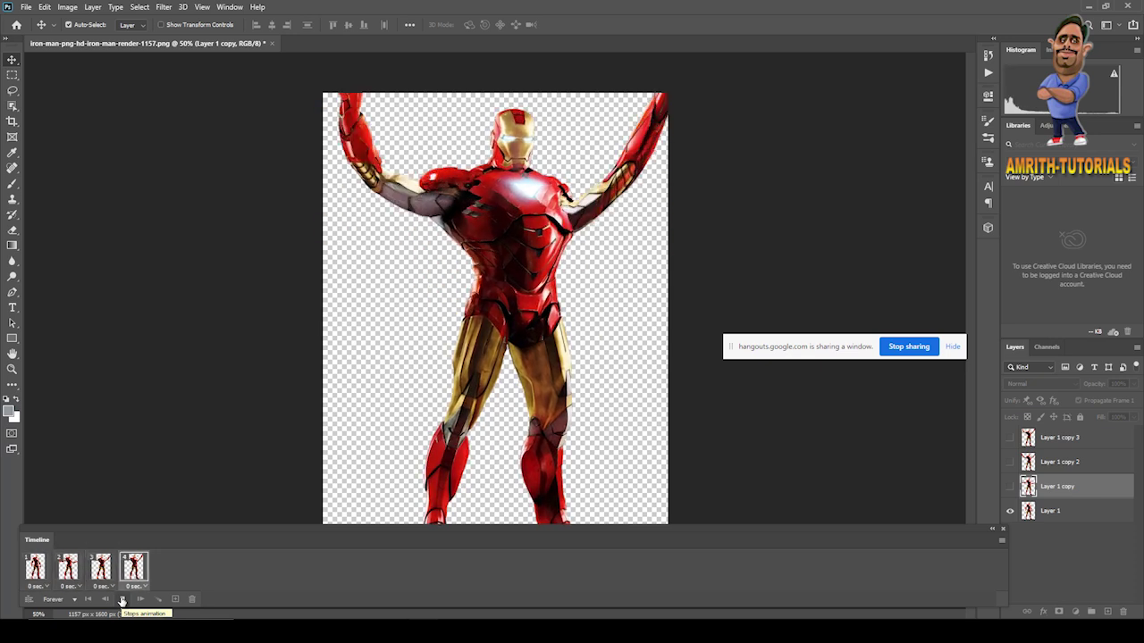
click(122, 598)
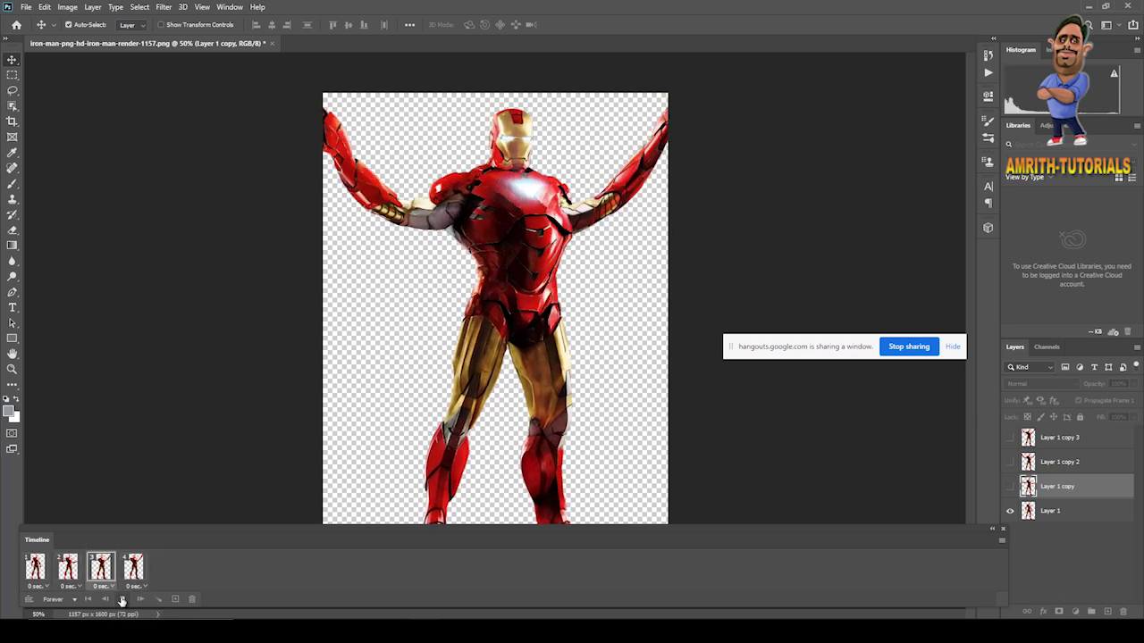
click(76, 602)
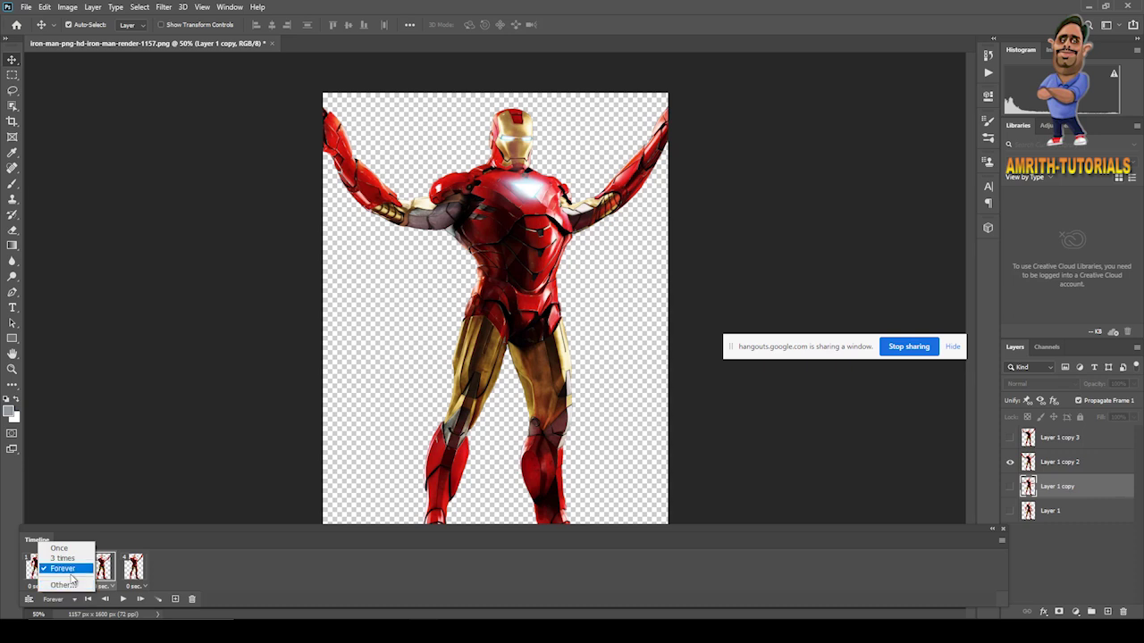
click(73, 606)
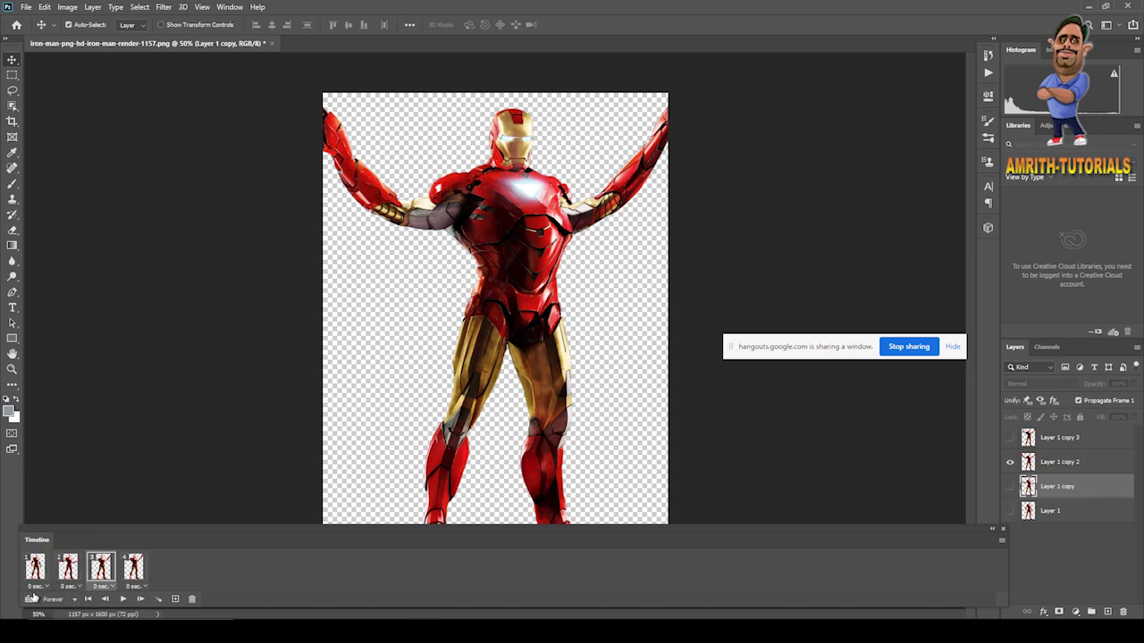
click(75, 605)
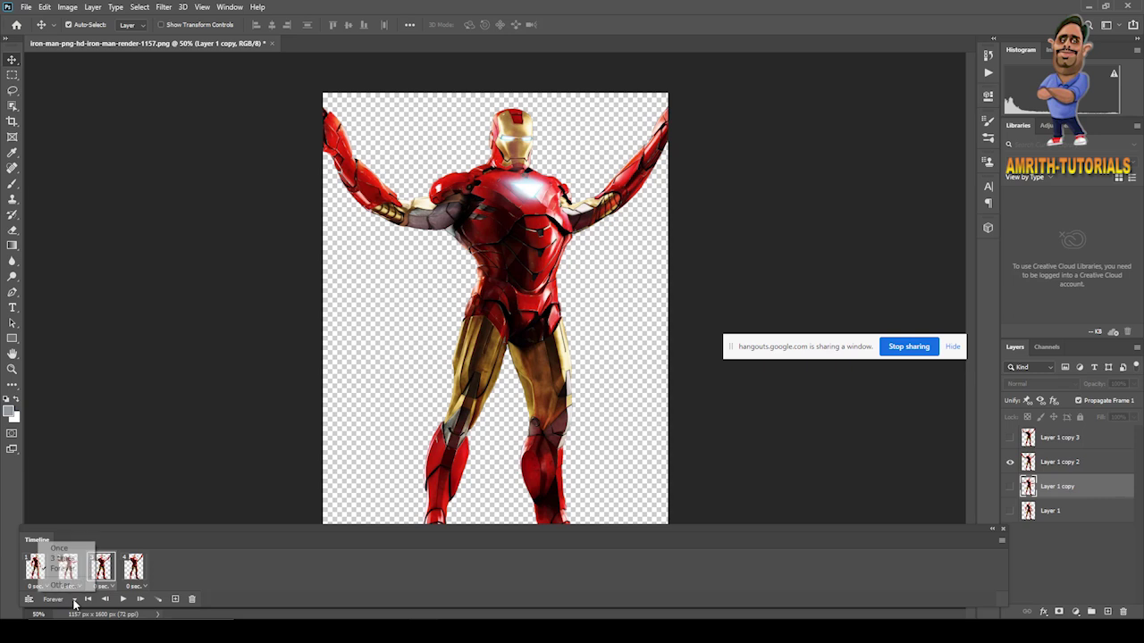
click(59, 548)
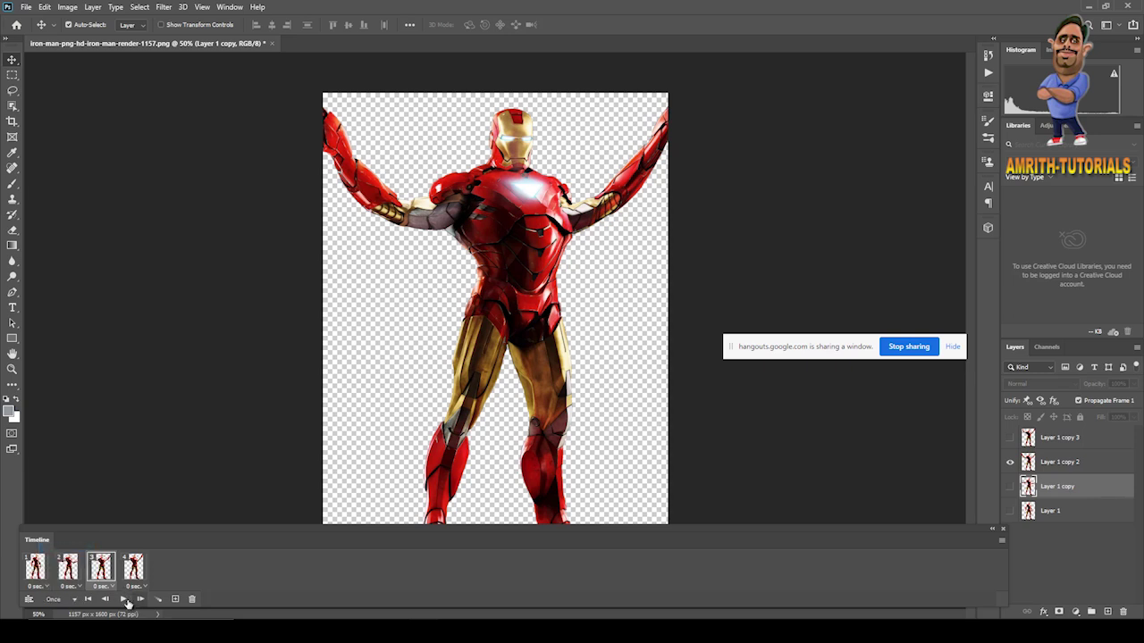
click(123, 599)
click(124, 600)
click(123, 599)
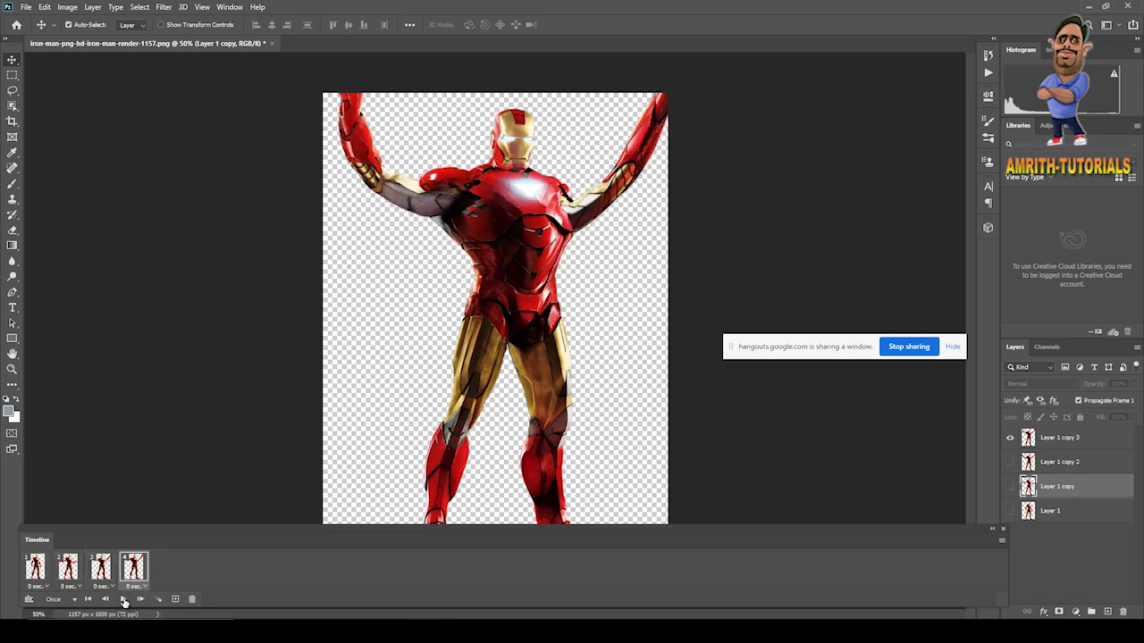
click(76, 600)
click(58, 560)
click(119, 599)
click(74, 599)
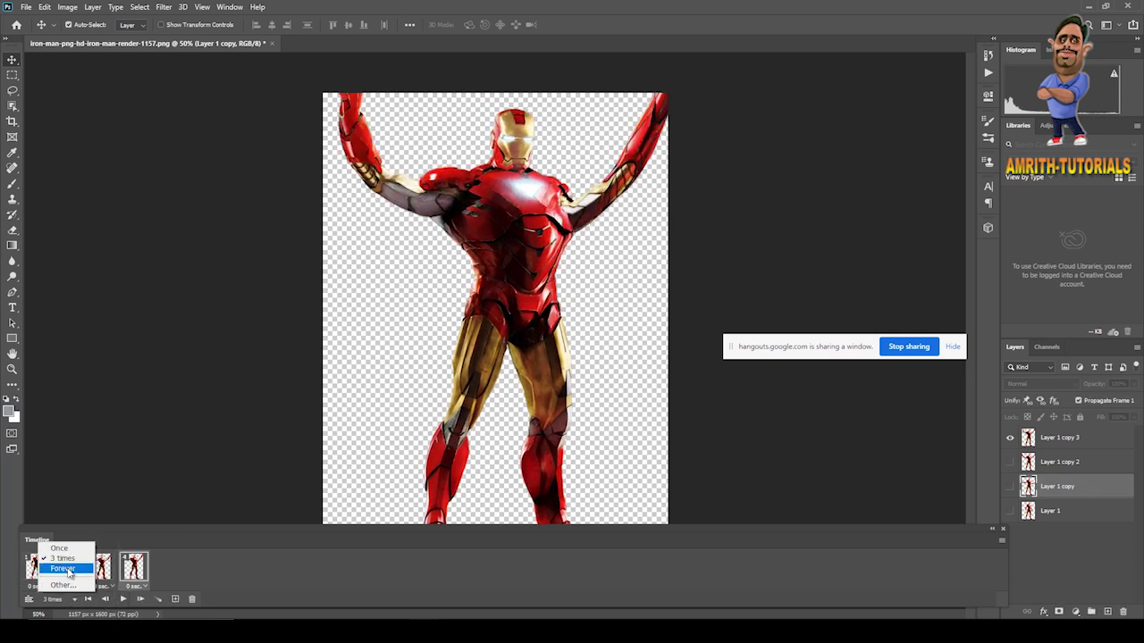
click(65, 569)
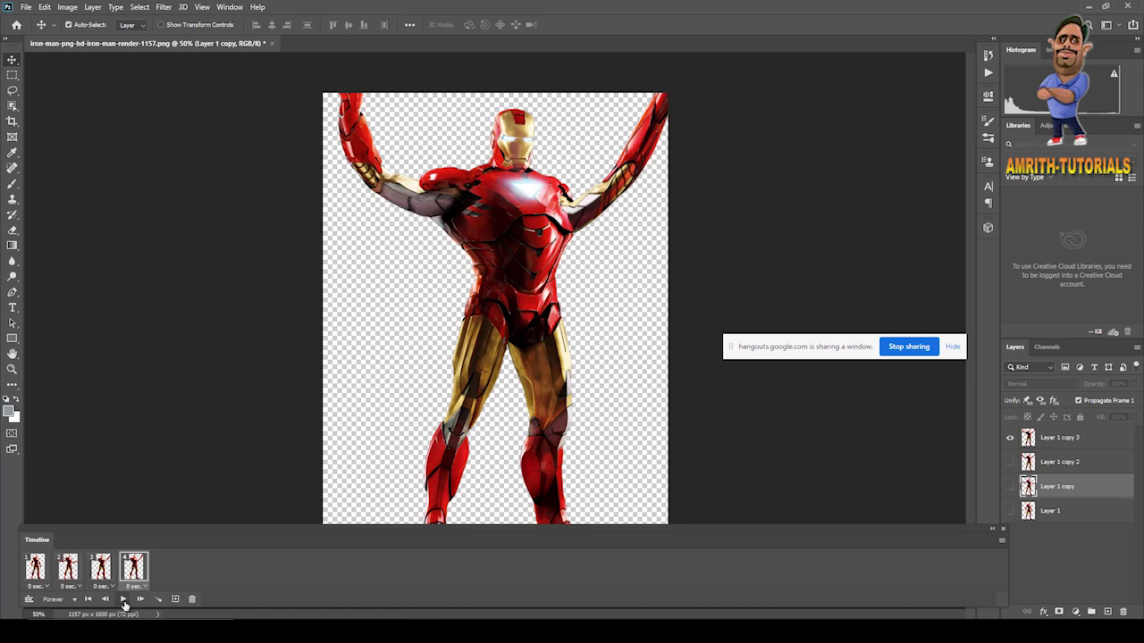
click(123, 600)
- Set a custom loop count of 1 so the animation loops Once
click(74, 599)
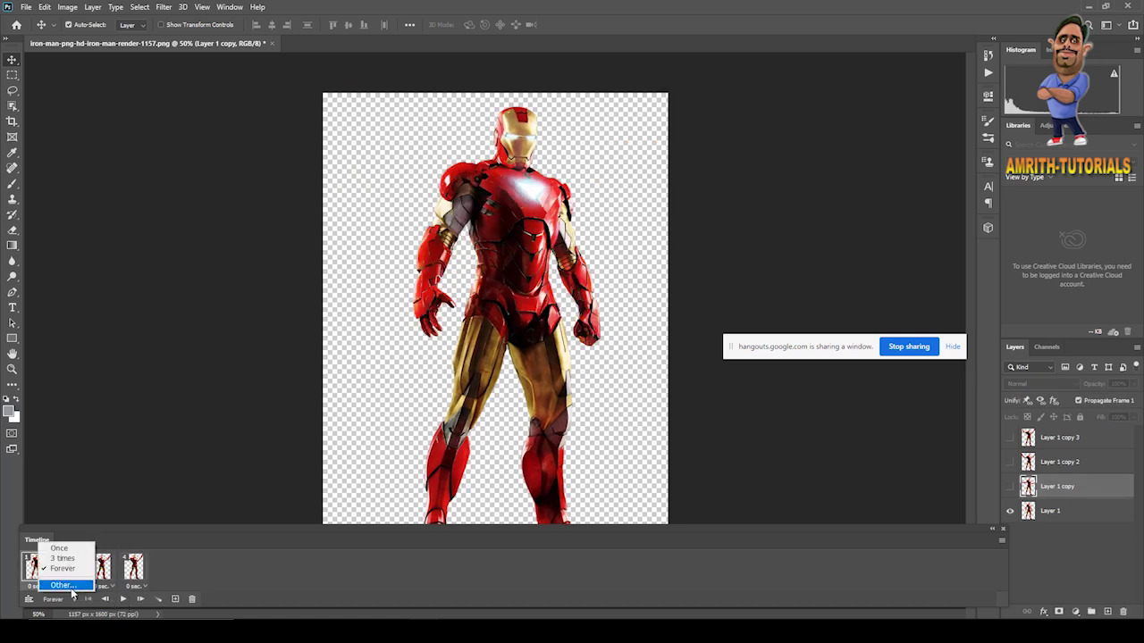
click(65, 581)
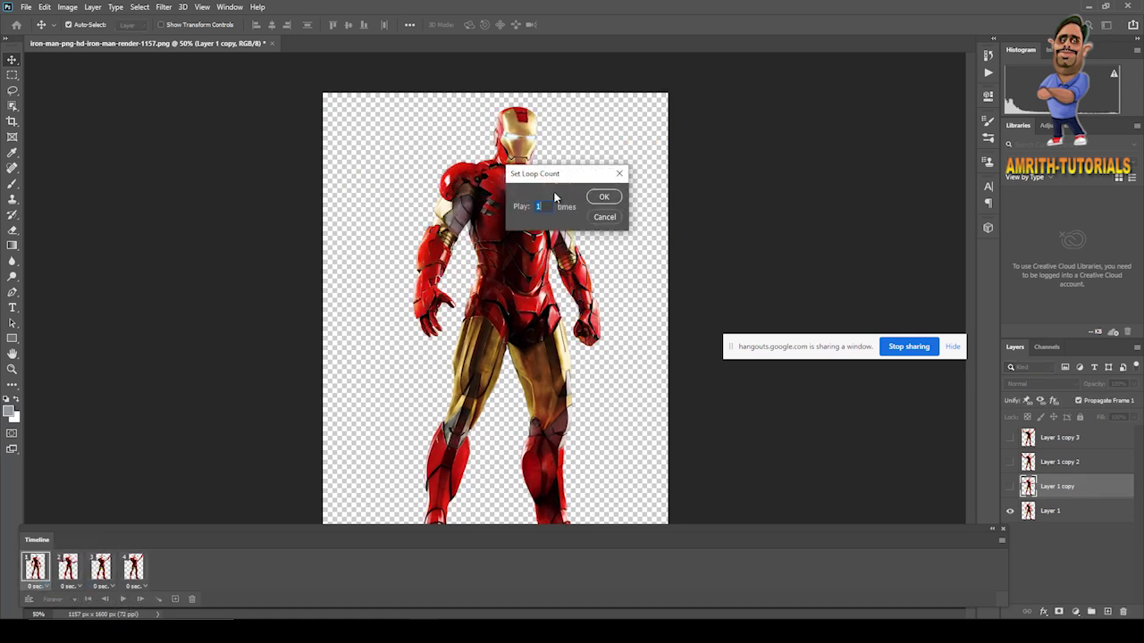
click(604, 197)
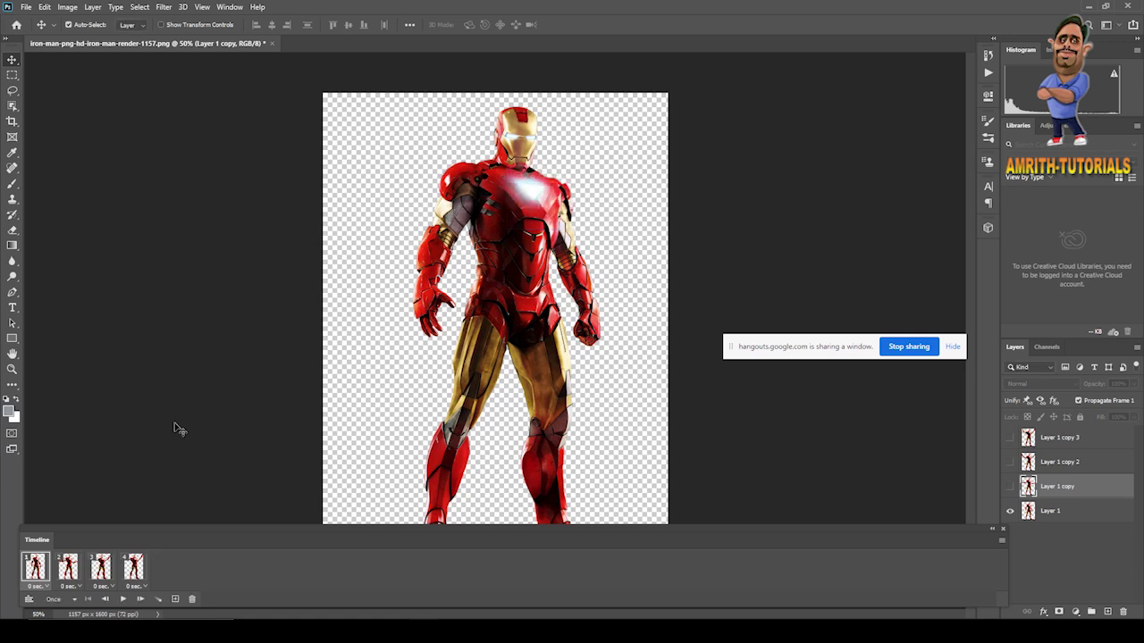
click(74, 601)
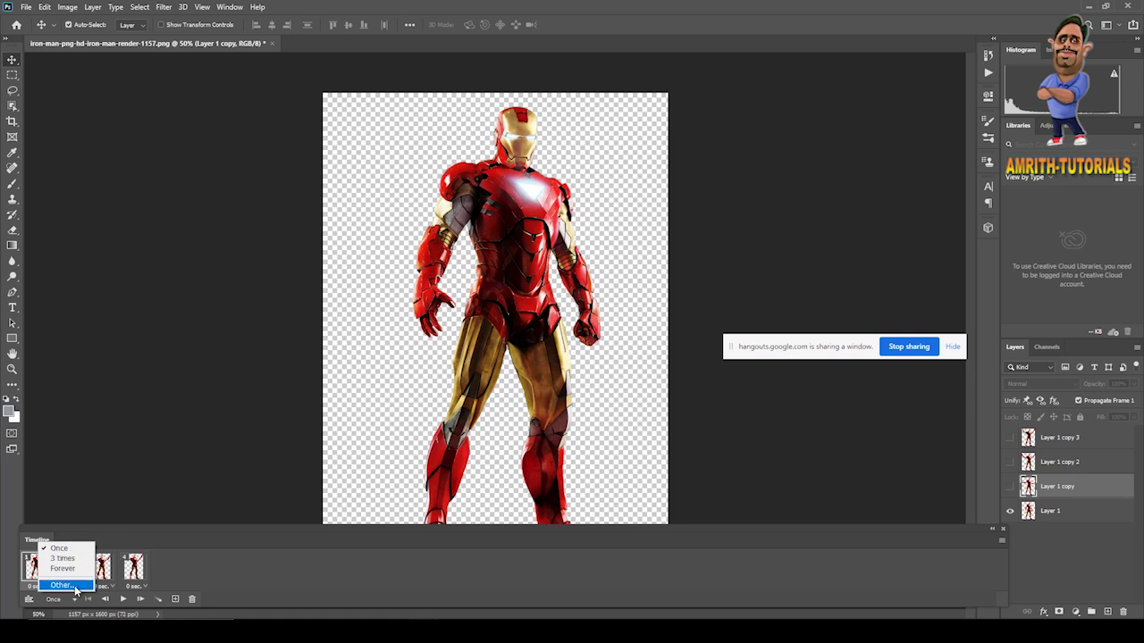
click(191, 571)
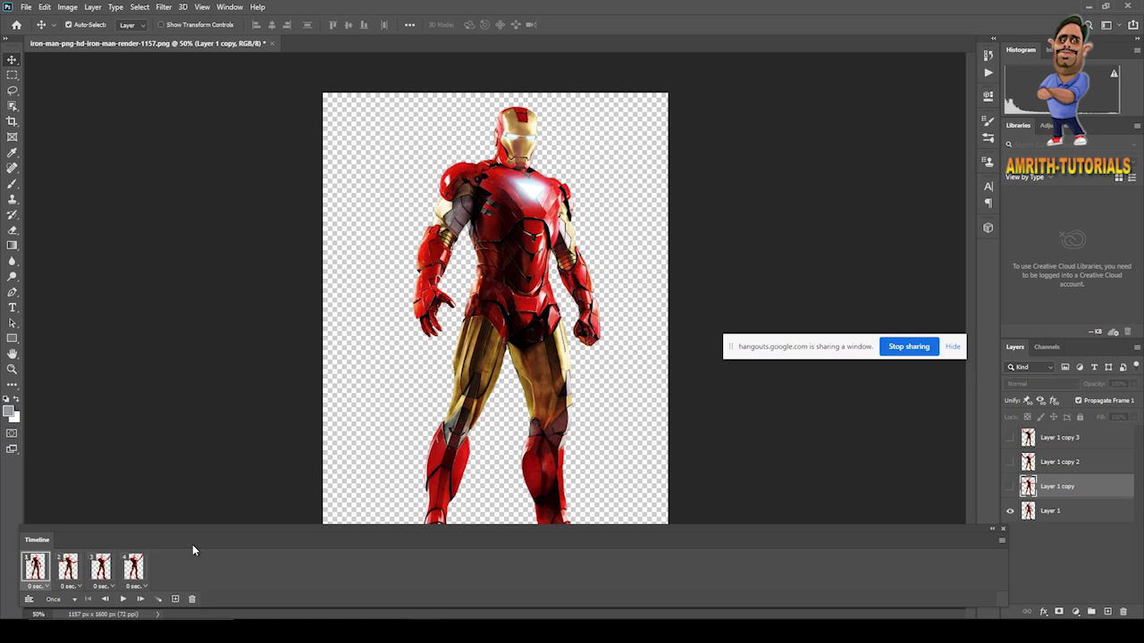
- Preview frames 2 and 3, then play the four-frame animation several times
click(67, 572)
click(111, 576)
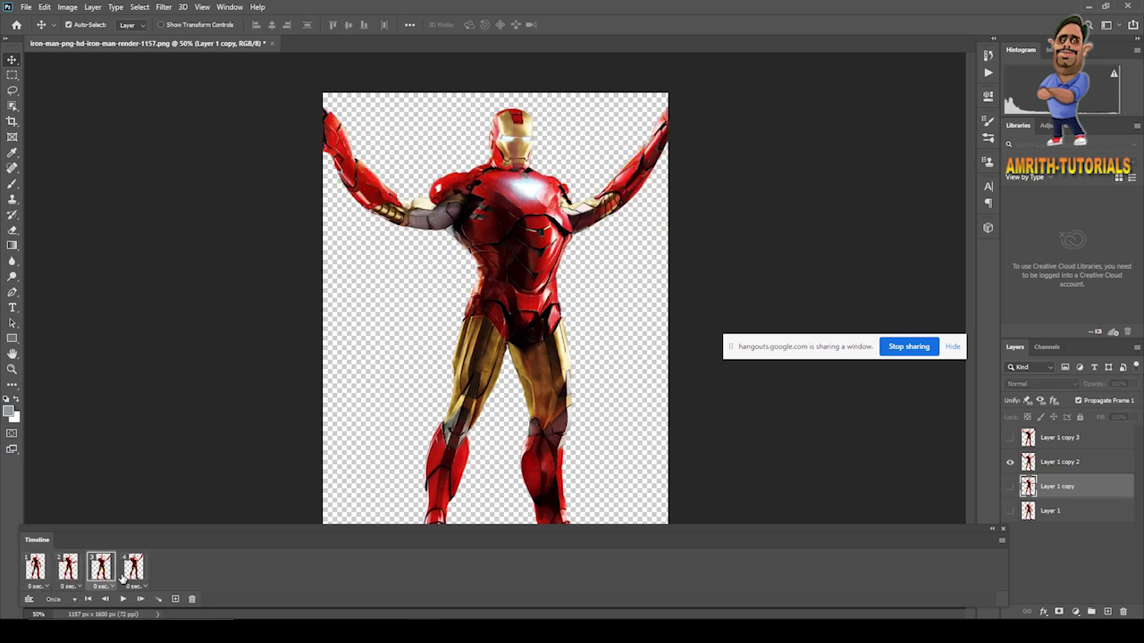
click(121, 600)
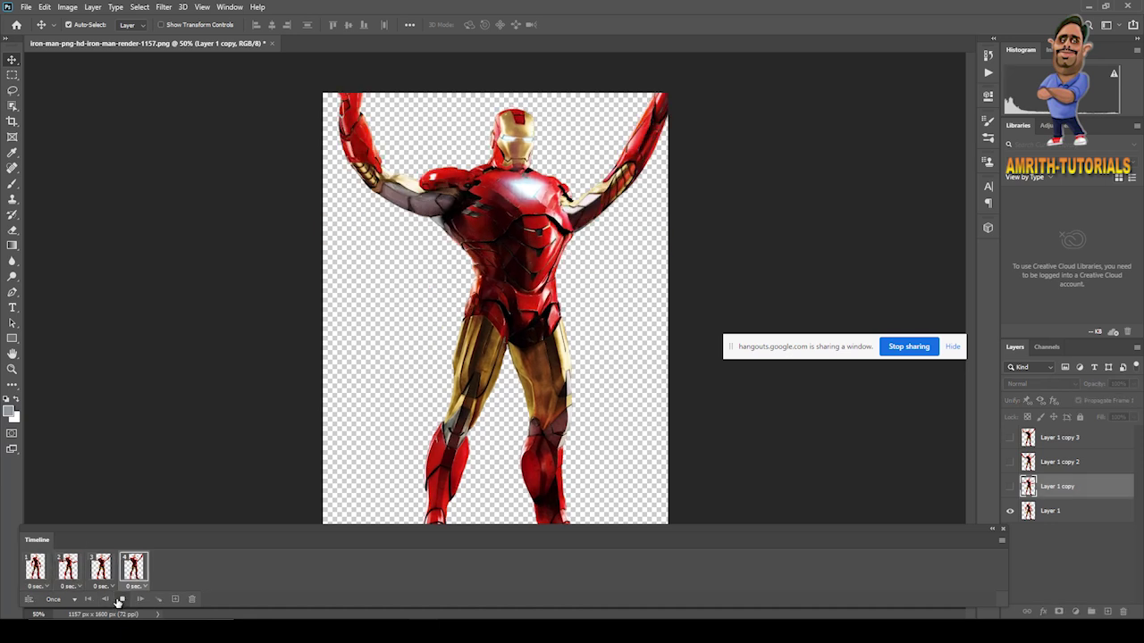
click(122, 599)
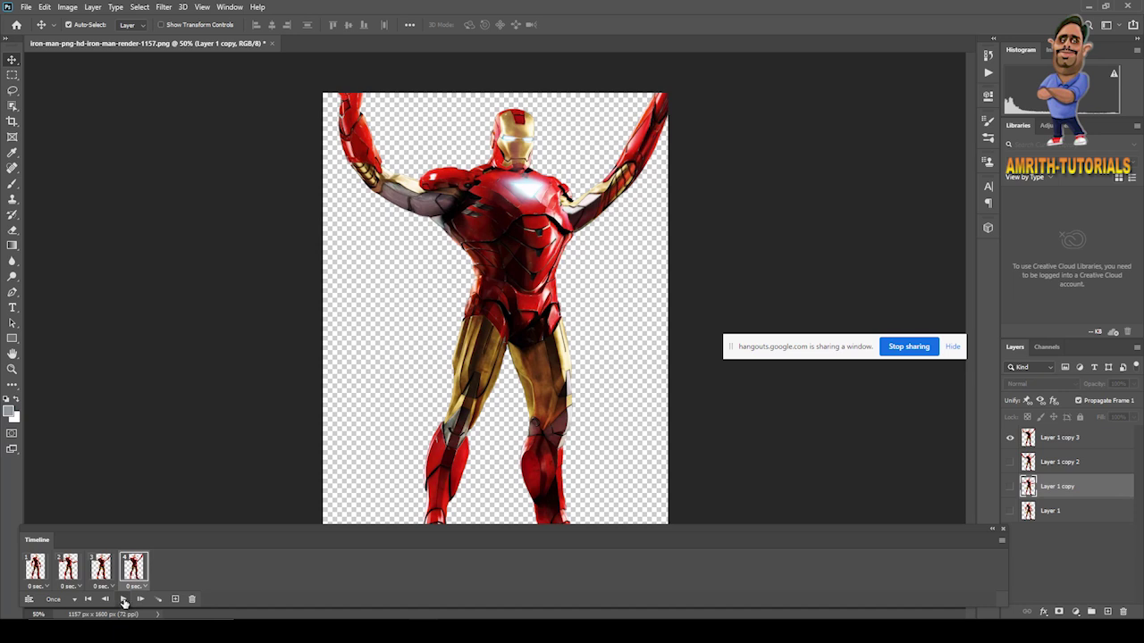
click(123, 599)
click(123, 600)
click(123, 600)
- Open File > Export > Save for Web (Legacy) for the four-frame animation
click(26, 7)
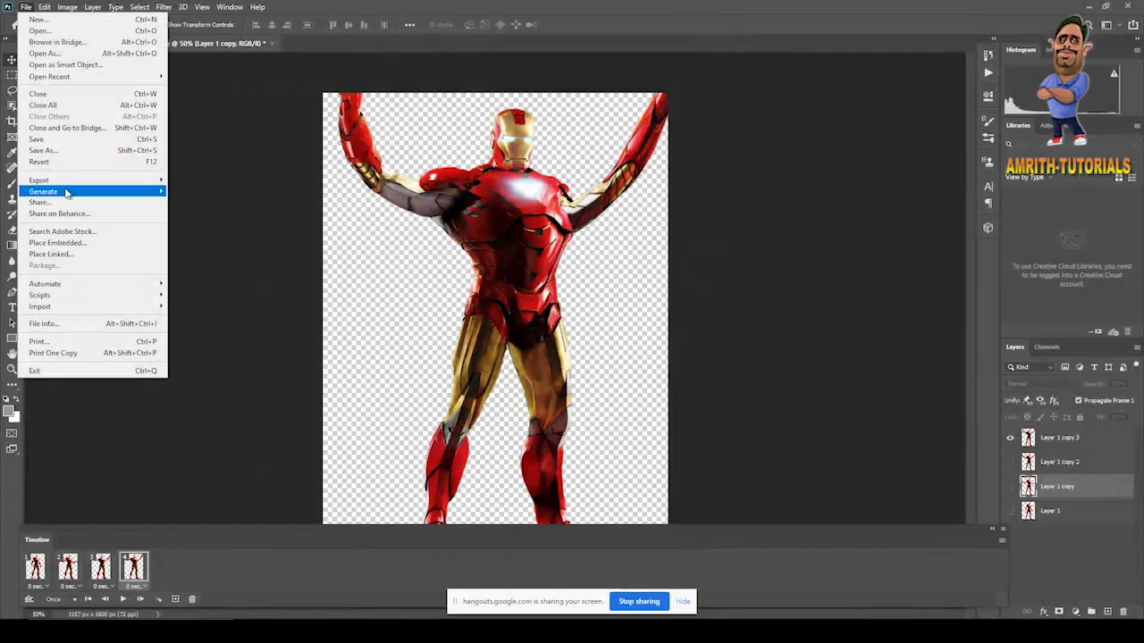
mouse_move(71, 182)
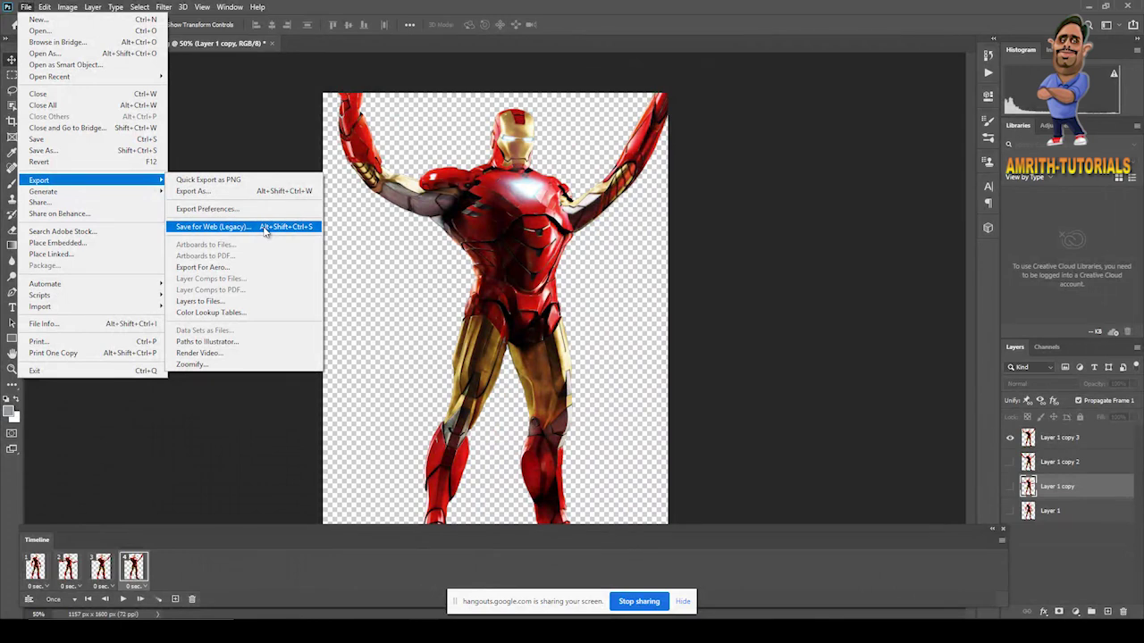
click(265, 229)
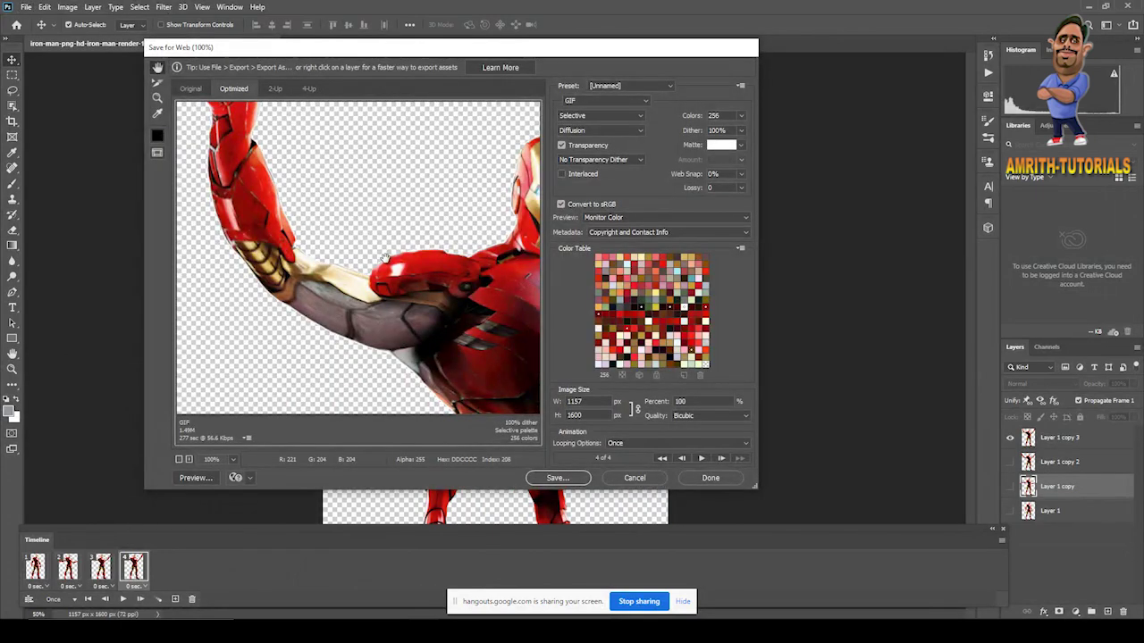
- Try export widths of 80, 50 and 200 px, settling on 350 px (350 × 484, 30.25%)
drag(410, 54, 440, 43)
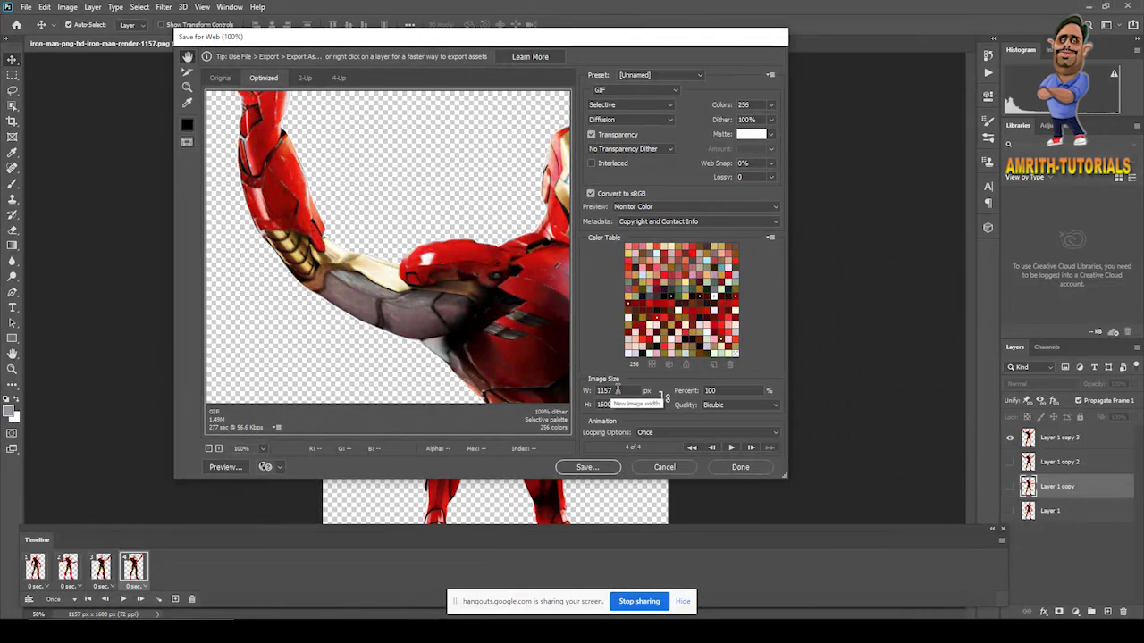
key(Tab)
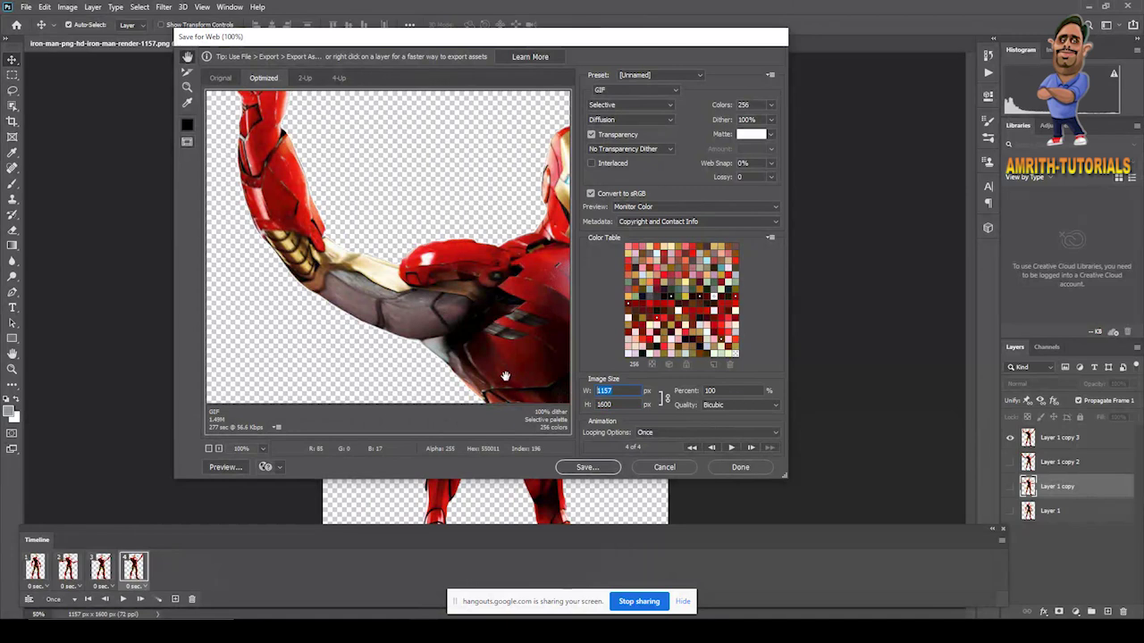
text(800)
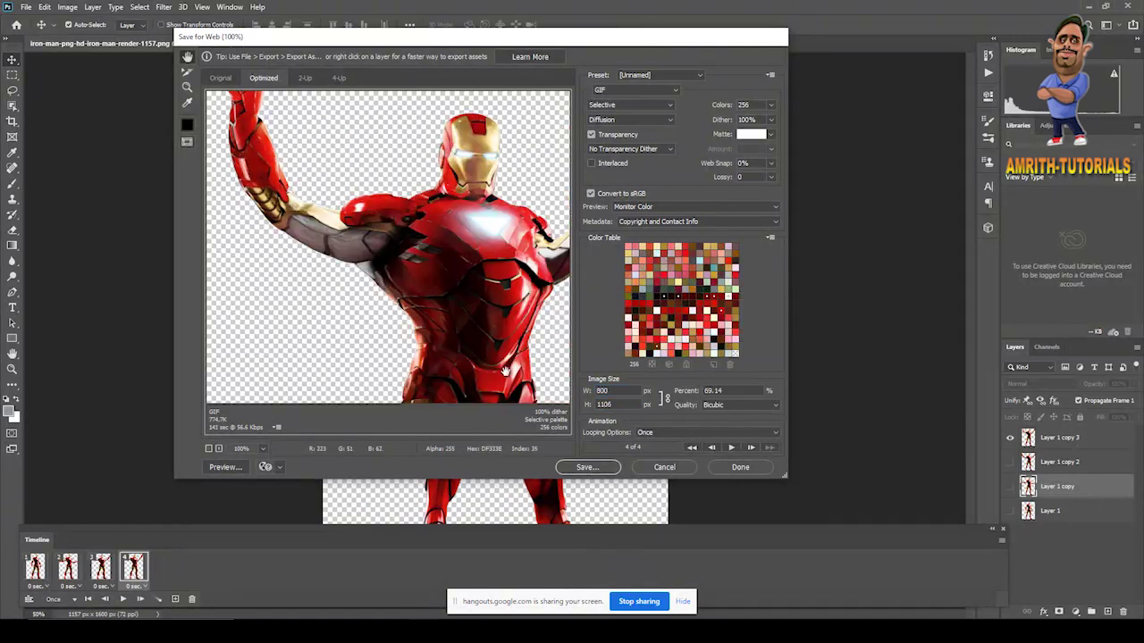
key(Tab)
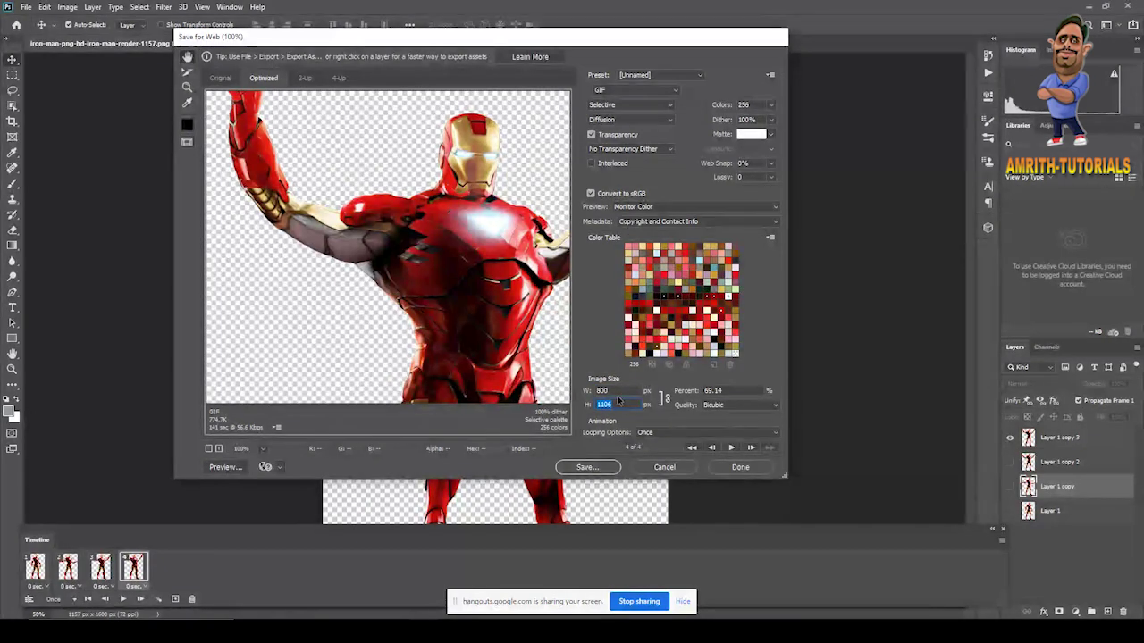
text(50)
key(Tab)
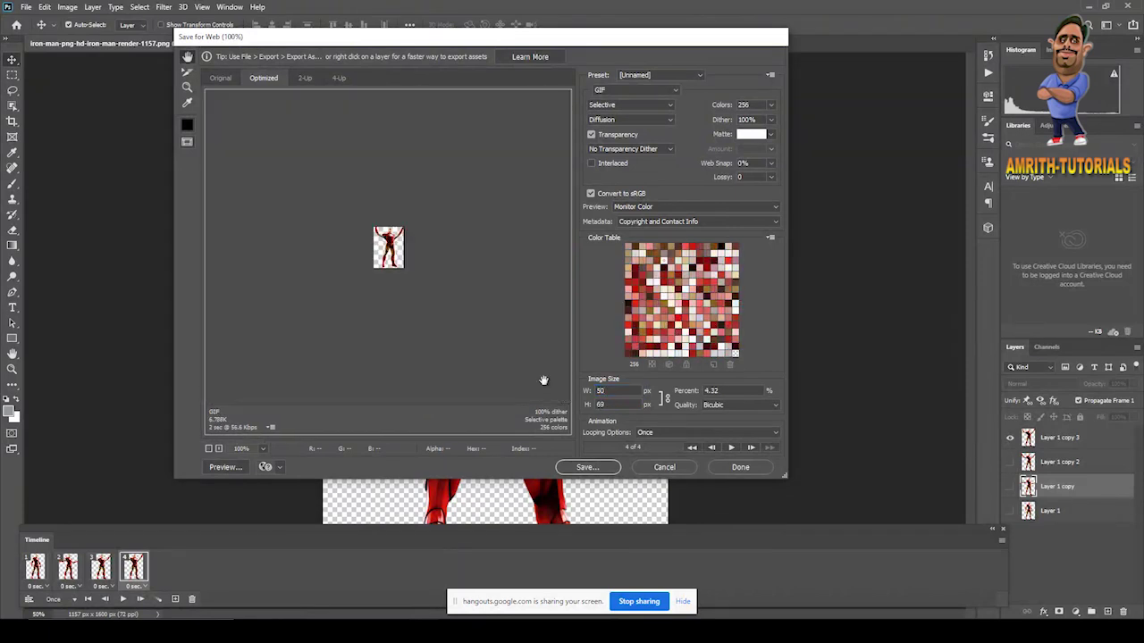
double_click(601, 391)
text(200)
double_click(614, 391)
text(350)
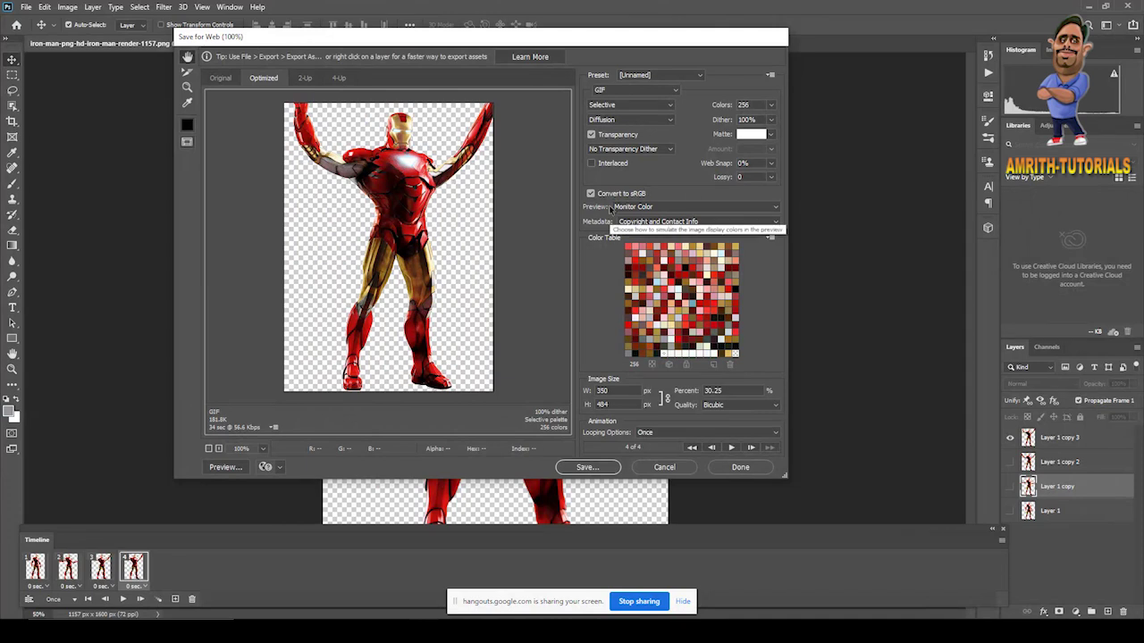
- Compare Legacy Macintosh, Use Document Profile and Internet Standard RGB previews, keeping Internet Standard RGB
click(643, 208)
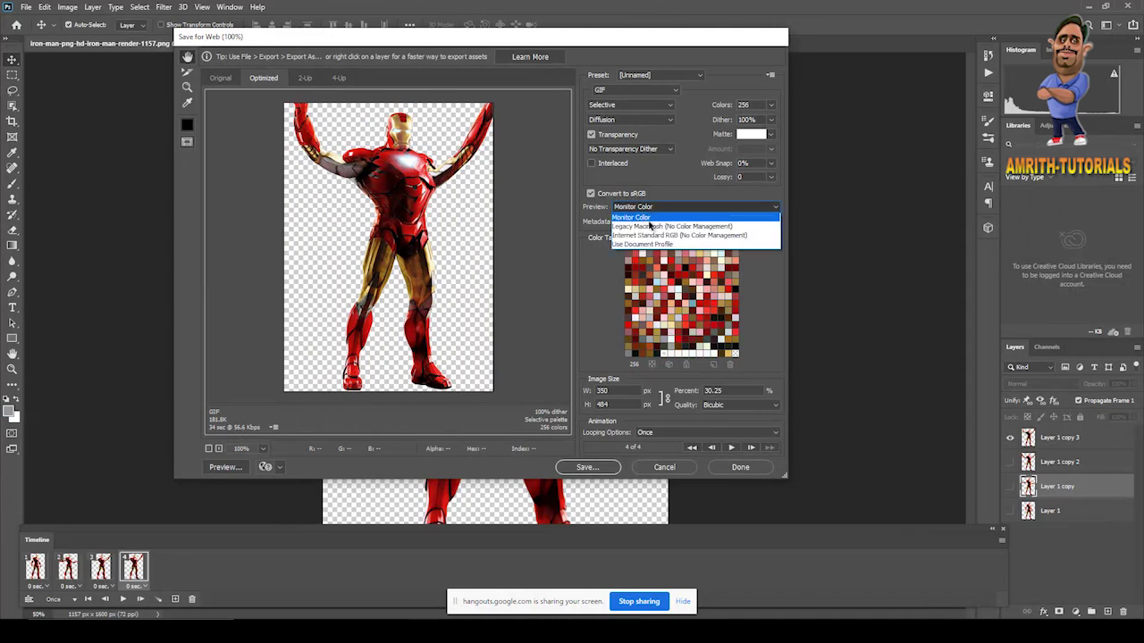
click(651, 226)
click(652, 211)
click(653, 236)
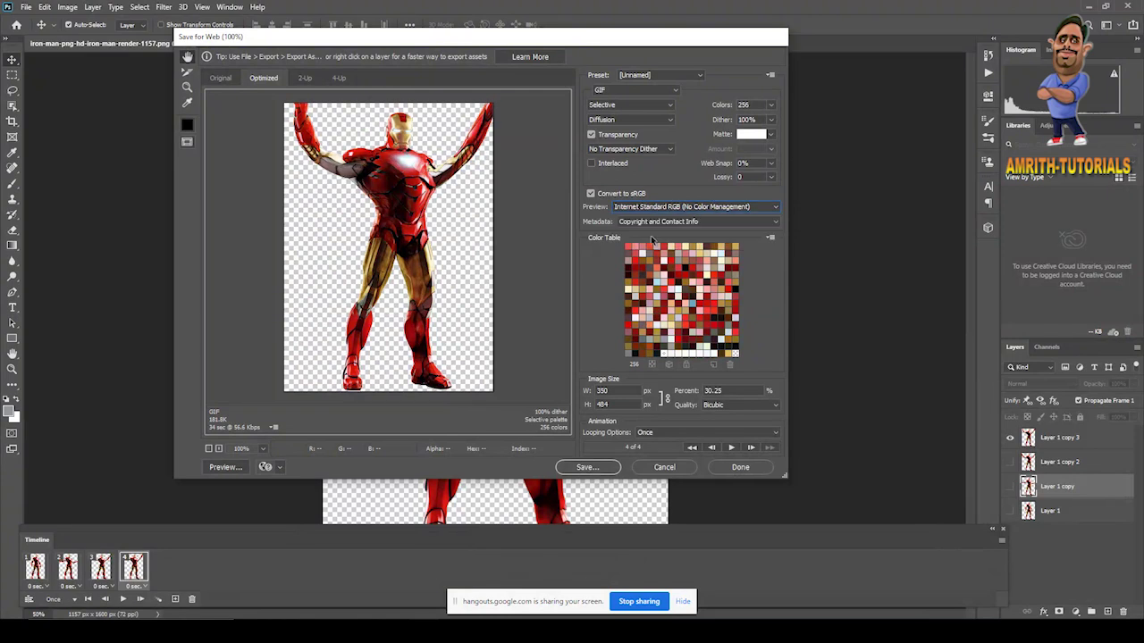
click(643, 207)
click(643, 244)
click(645, 207)
click(650, 235)
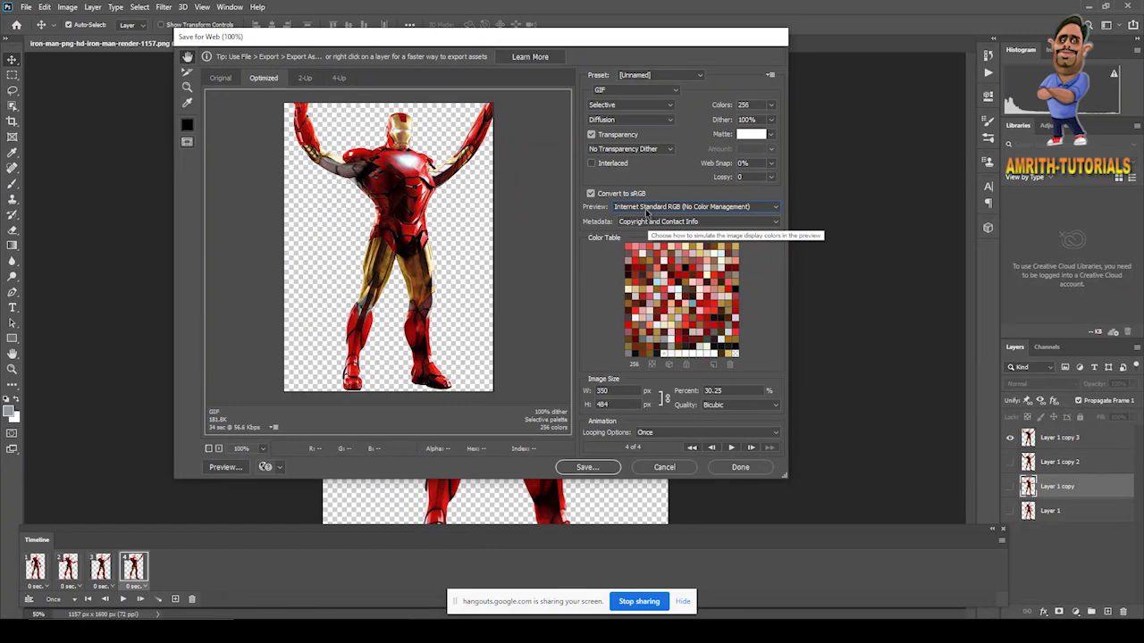
- Set Dither to Noise after trying Pattern, and Transparency Dither to Diffusion
click(650, 120)
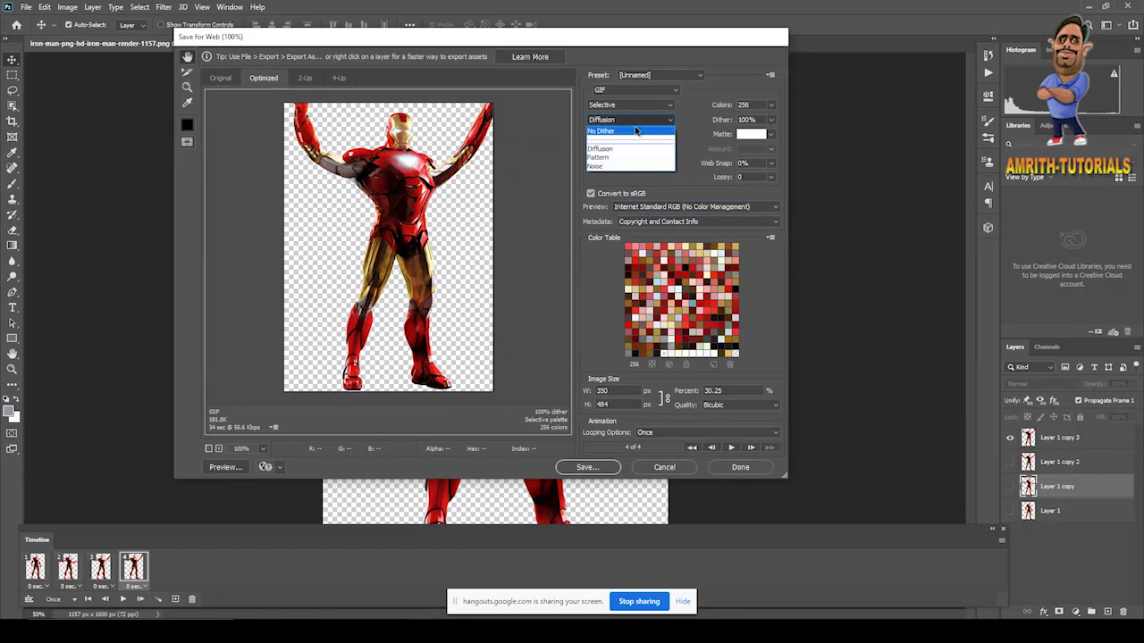
click(612, 158)
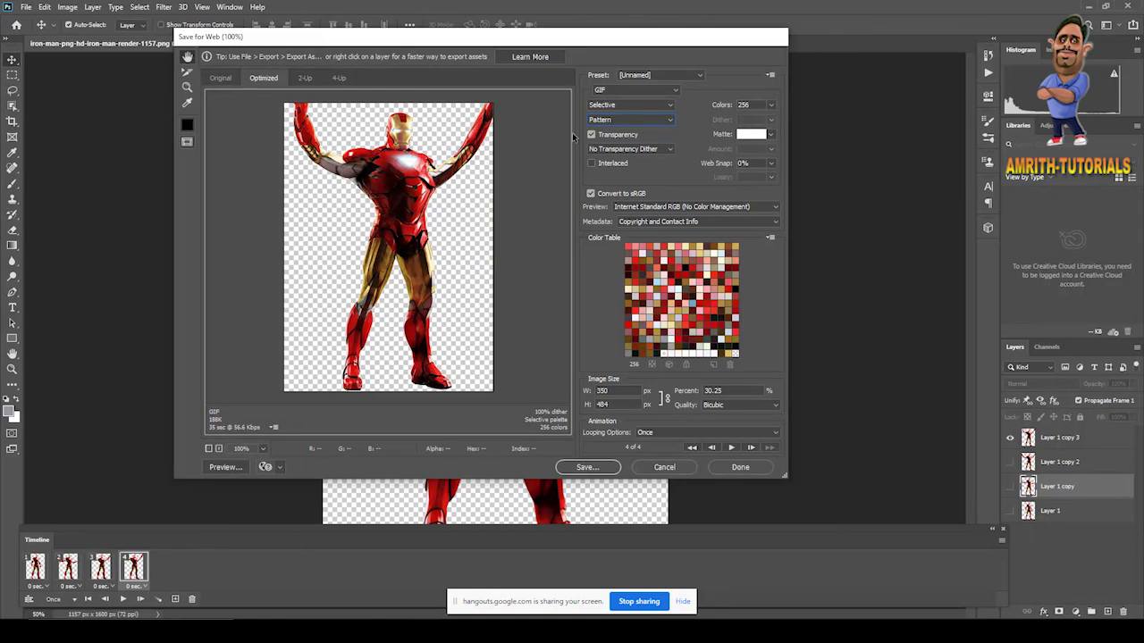
click(610, 119)
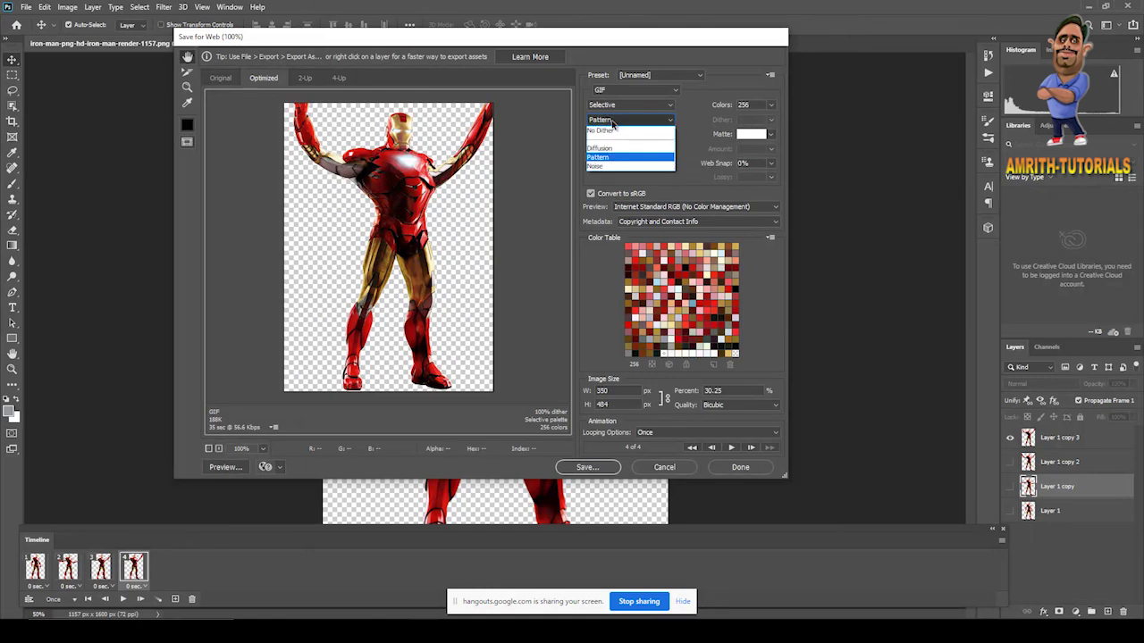
click(601, 167)
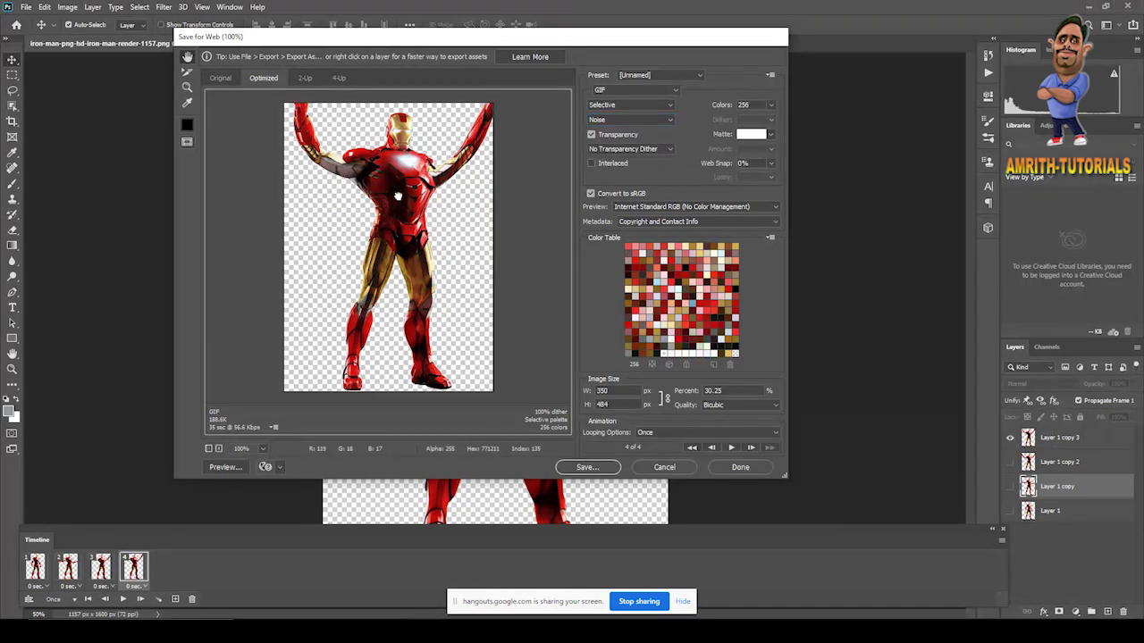
click(621, 149)
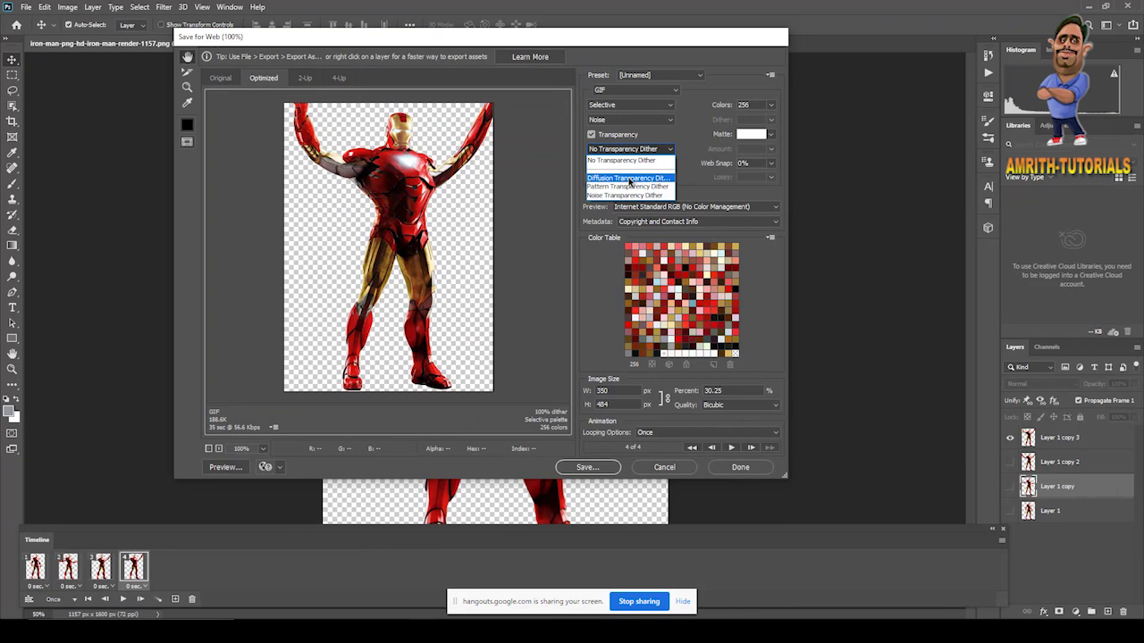
click(630, 179)
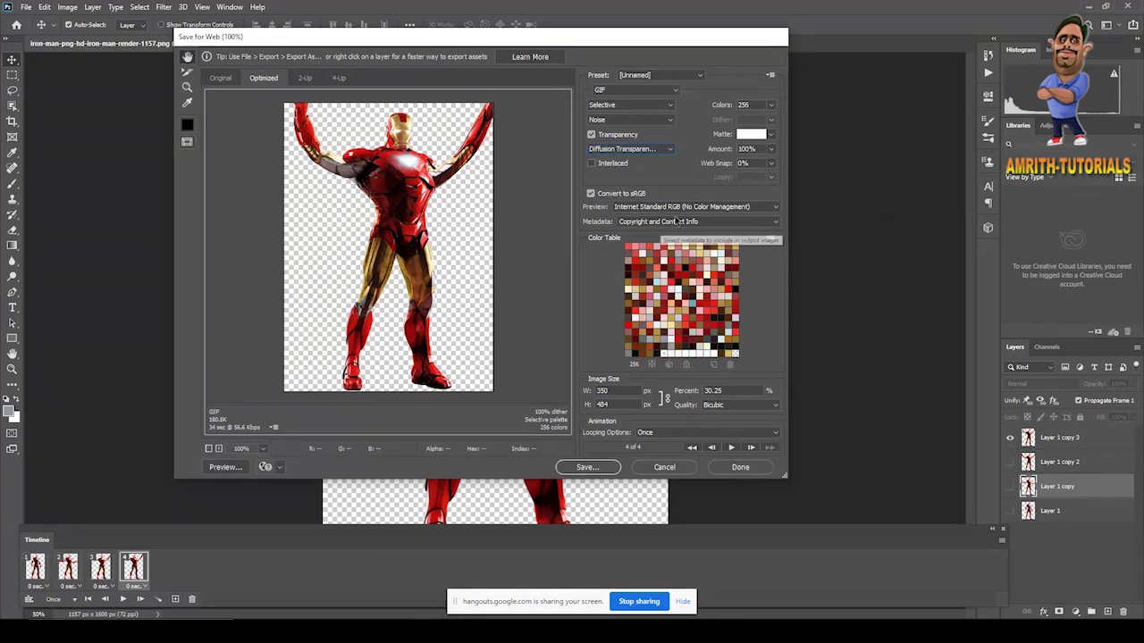
- Keep the Internet Standard RGB preview and play the four-frame animation twice
click(708, 209)
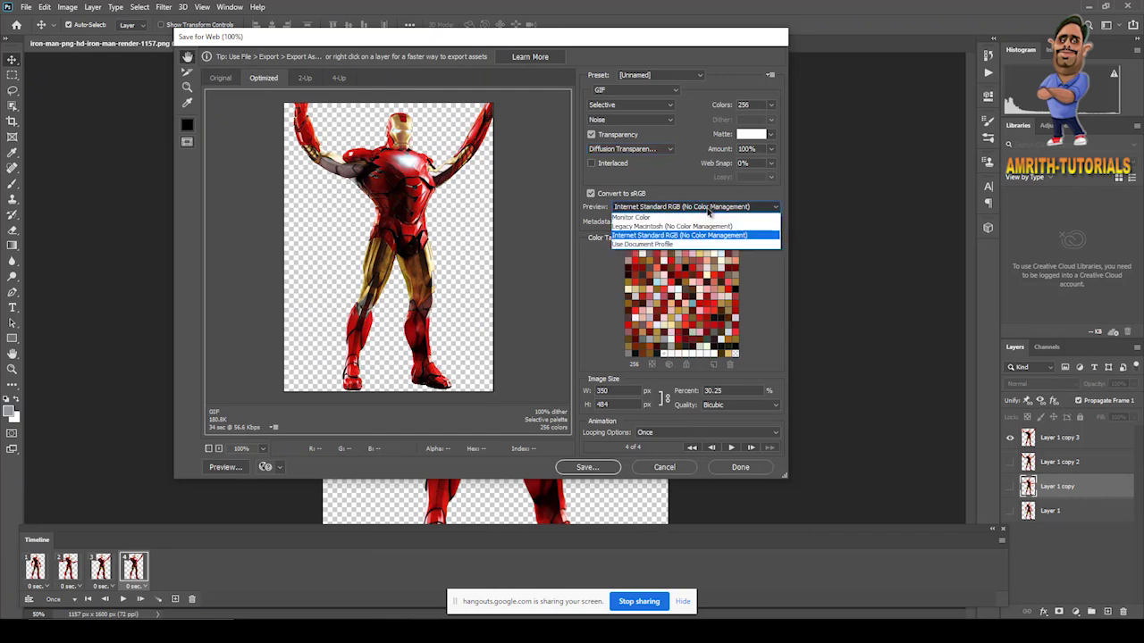
click(654, 238)
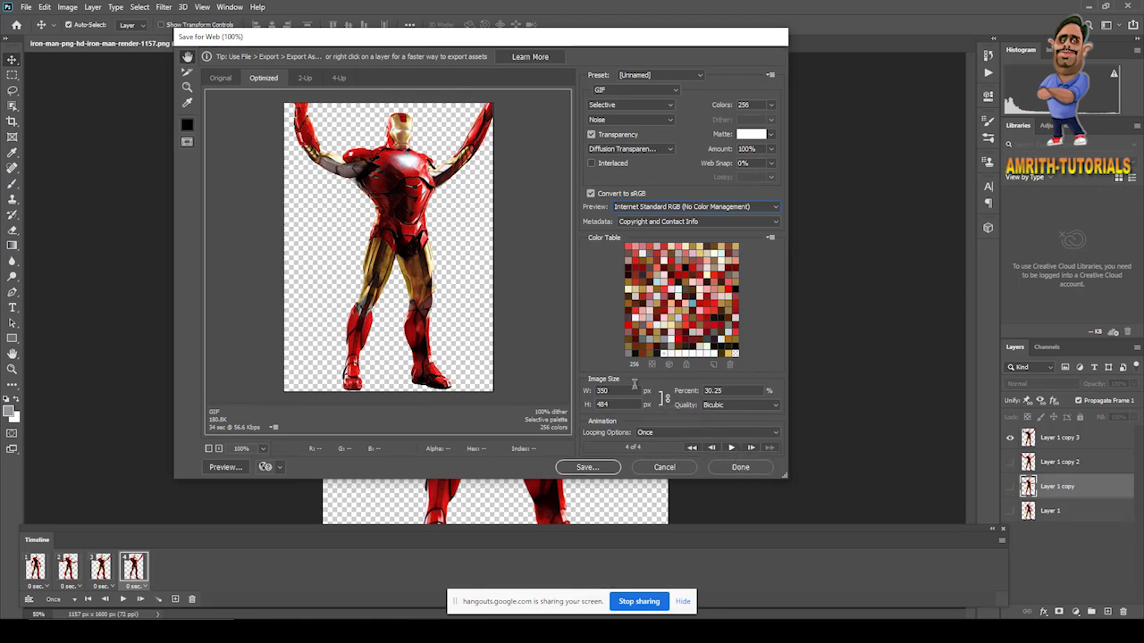
click(733, 447)
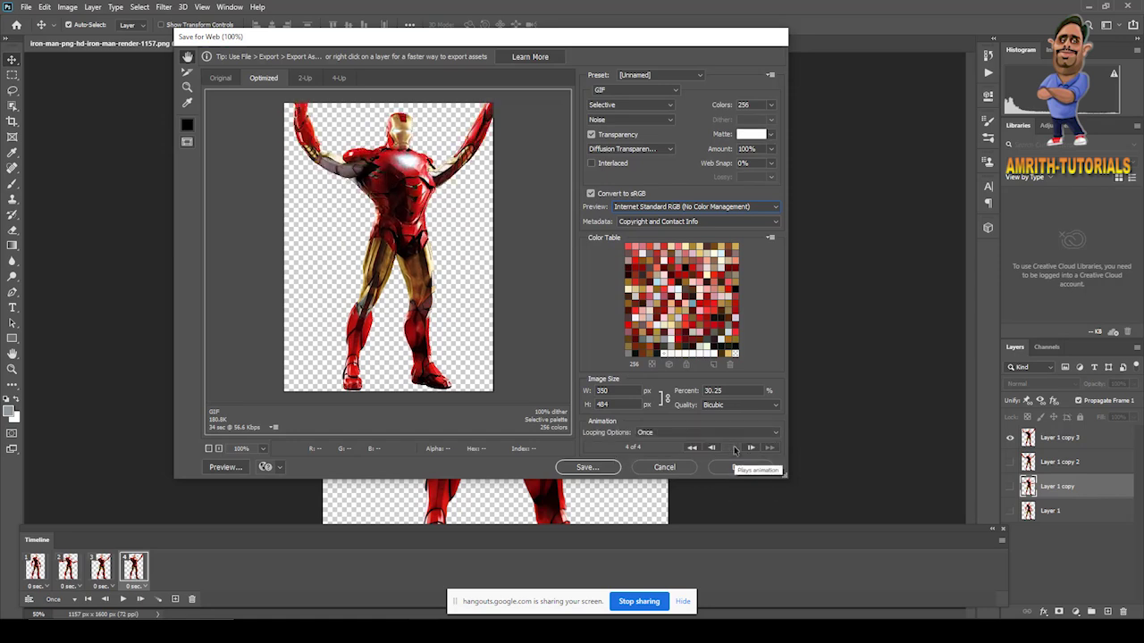
click(733, 448)
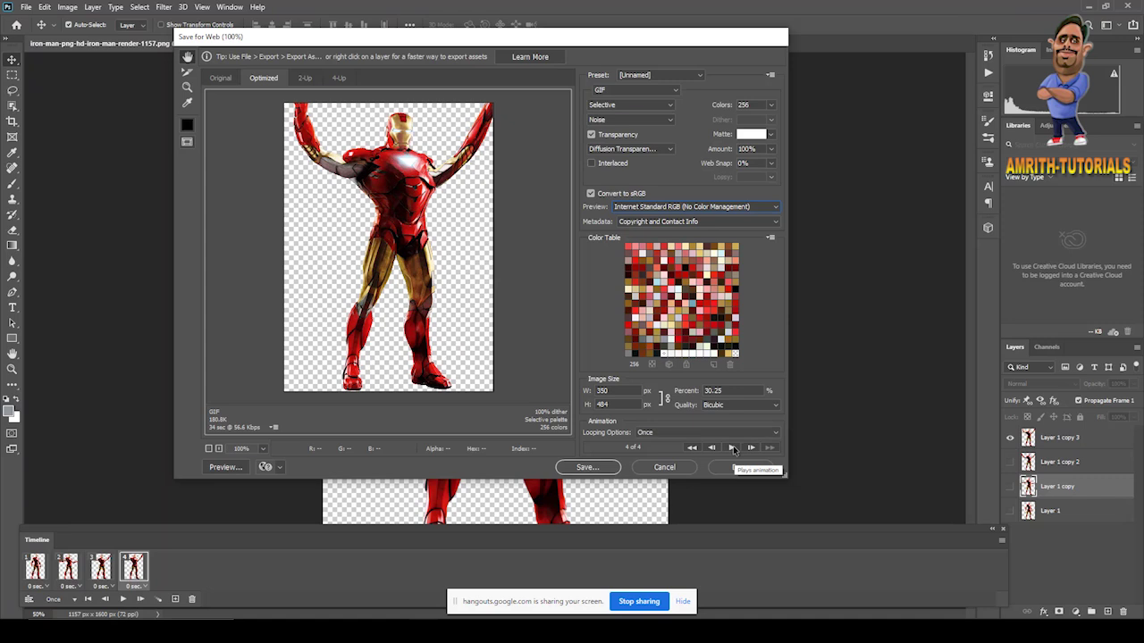
- Save the optimized Iron Man GIF into a newly created Desktop folder named giFF
click(585, 468)
click(207, 138)
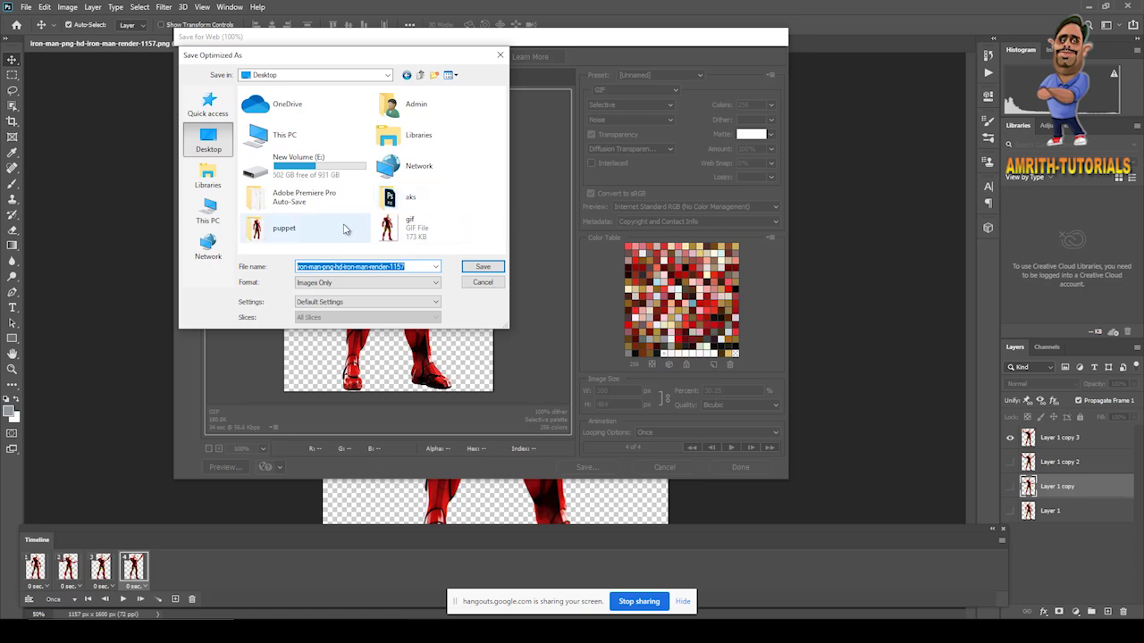
click(434, 75)
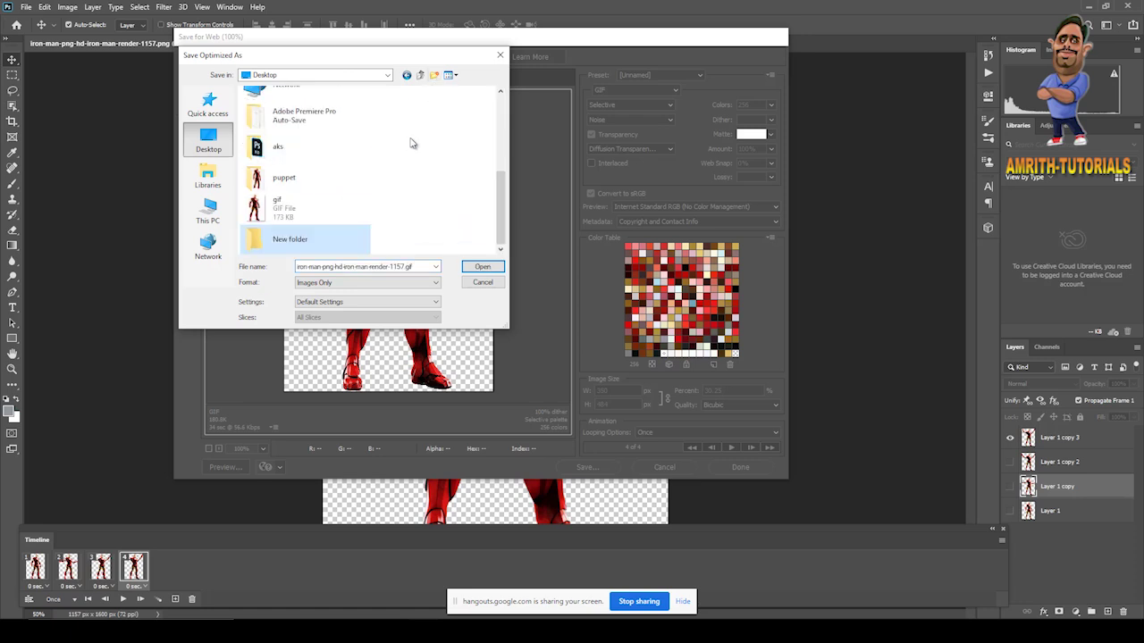
right_click(303, 240)
click(364, 531)
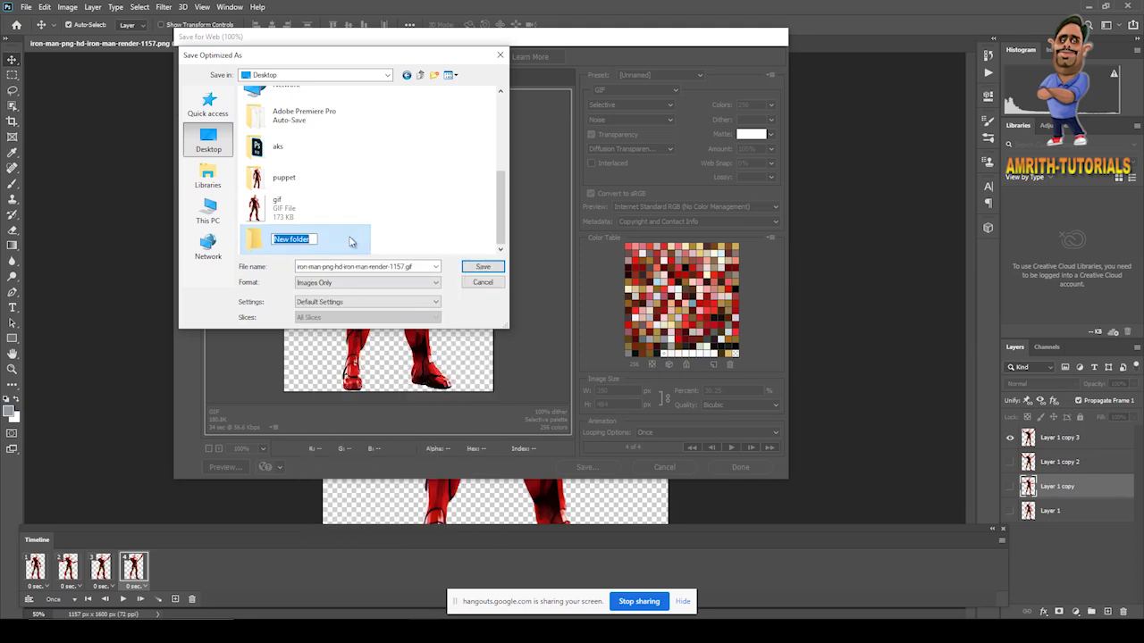
text(giFF)
key(Return)
click(482, 267)
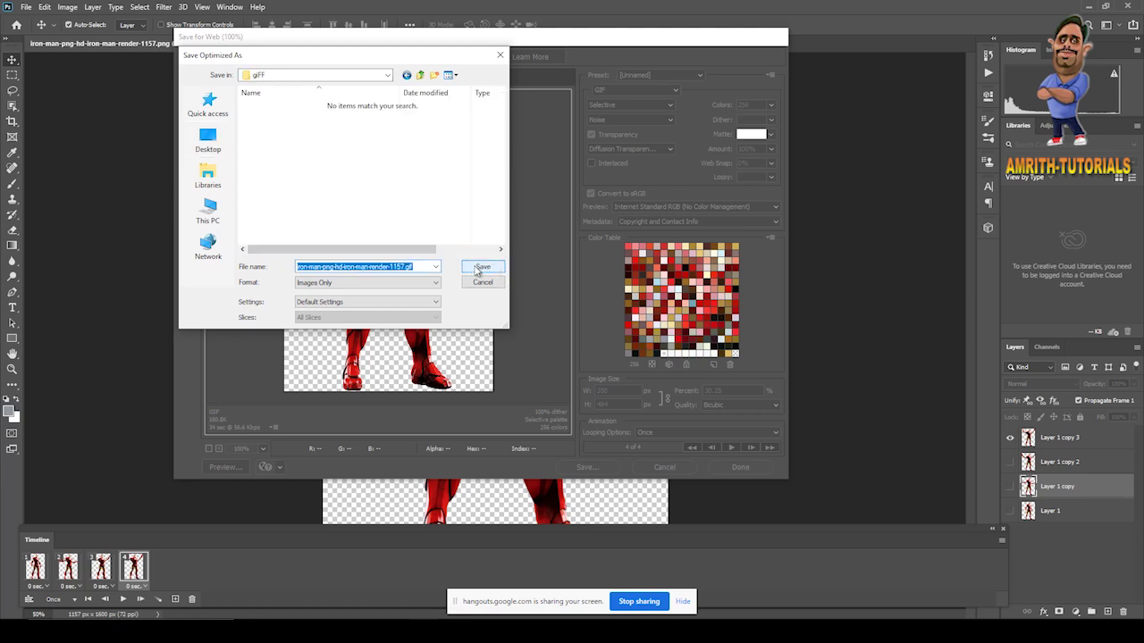
click(481, 267)
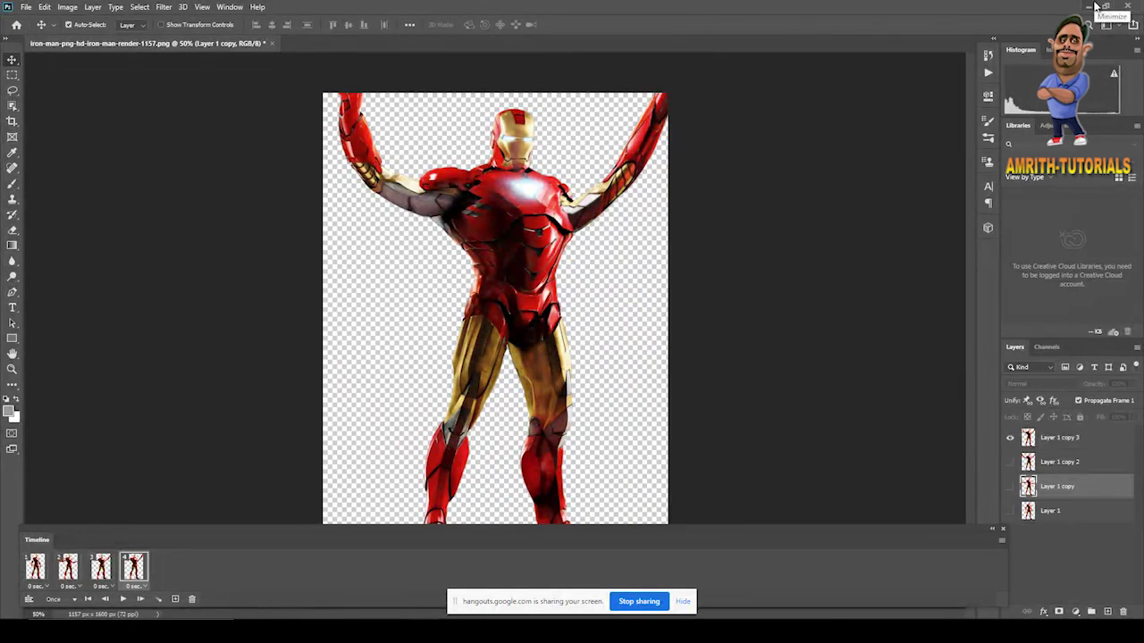
- From the desktop's giFF folder, open the Iron Man GIF with Internet Explorer
click(26, 6)
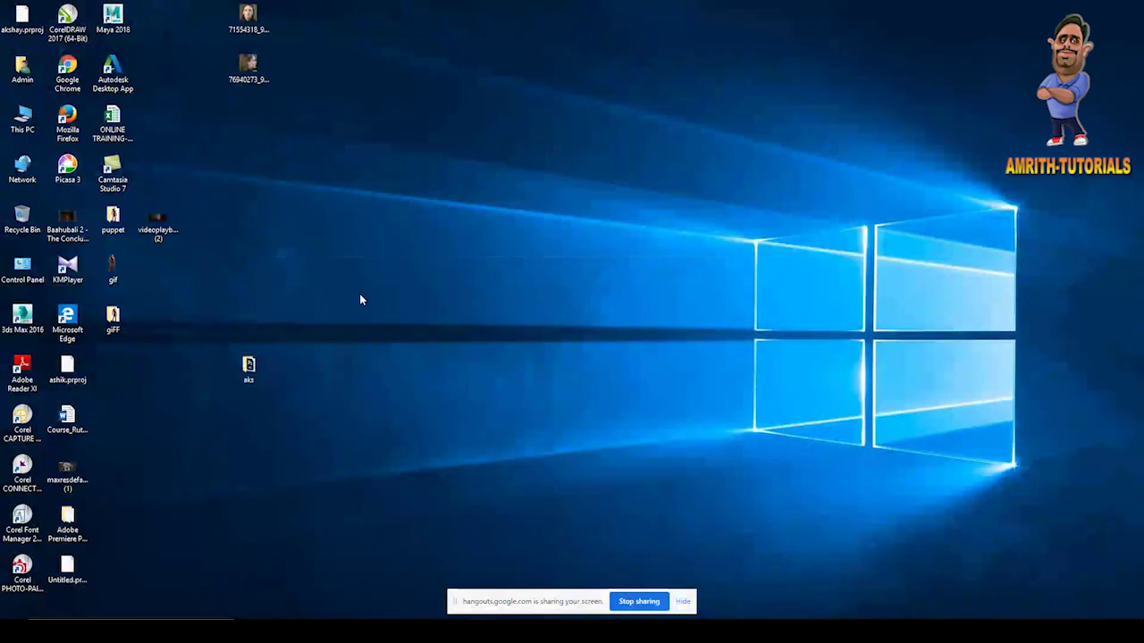
double_click(113, 323)
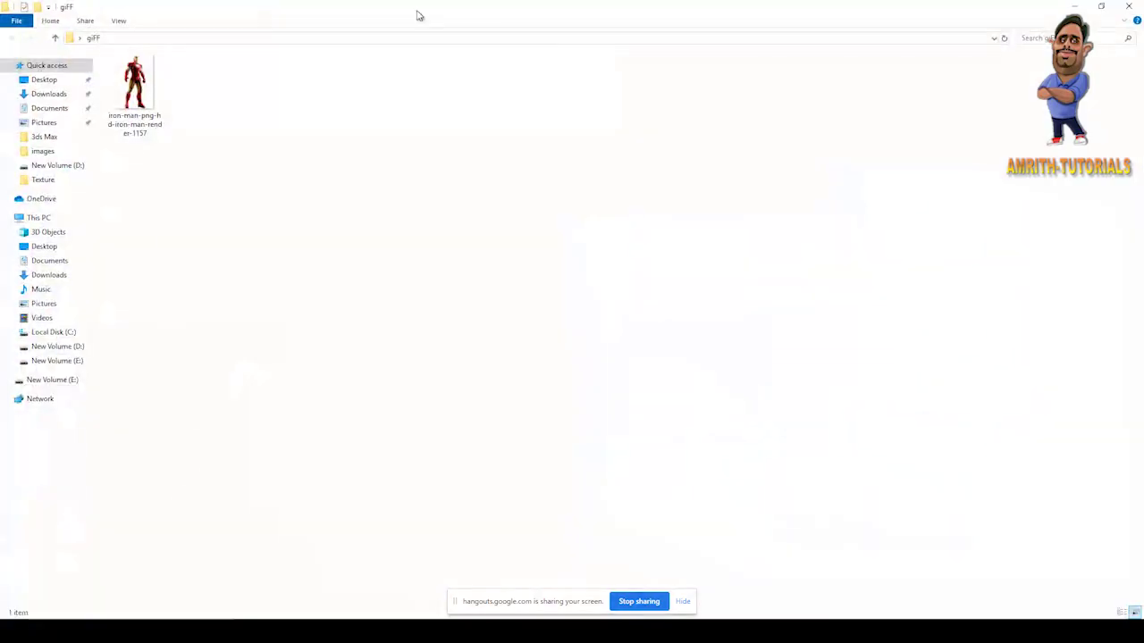
click(150, 105)
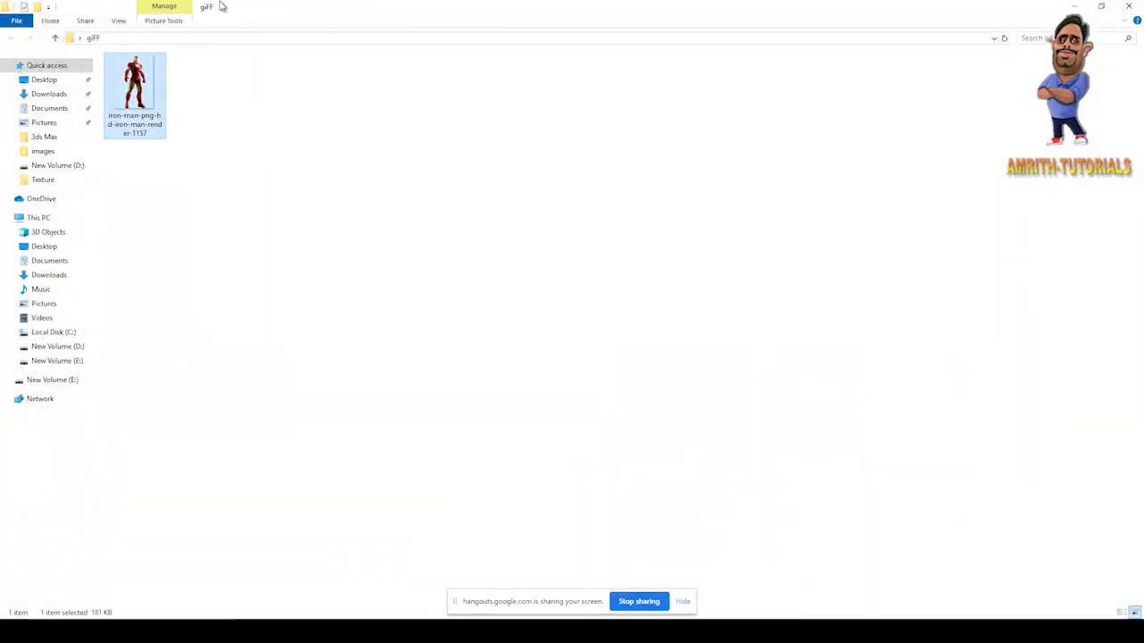
key(super+Down)
right_click(514, 135)
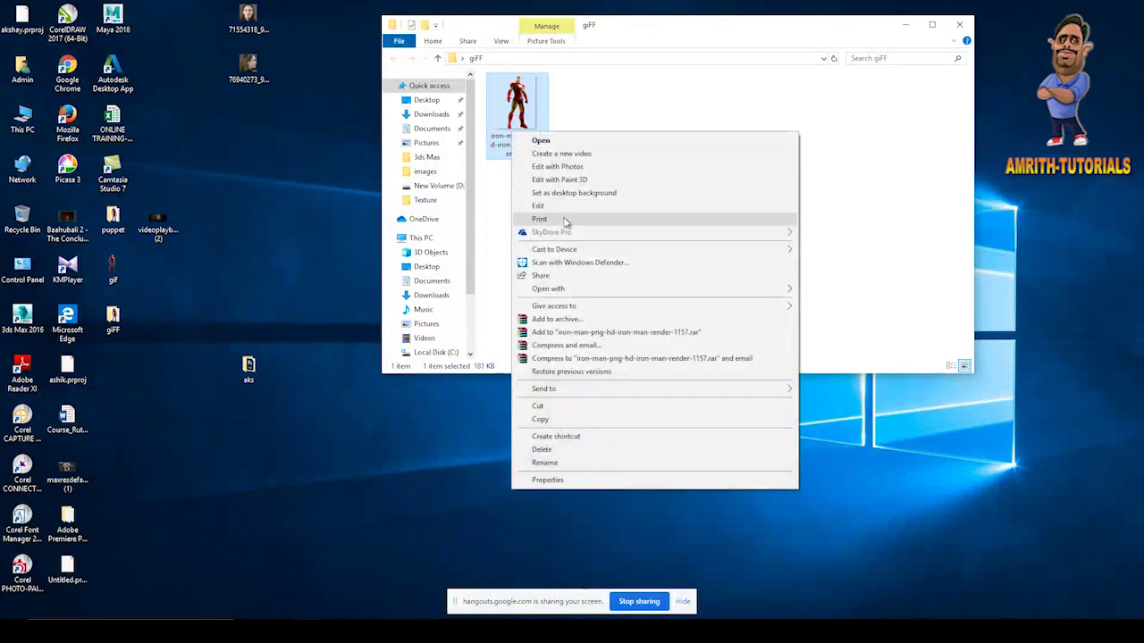
mouse_move(567, 291)
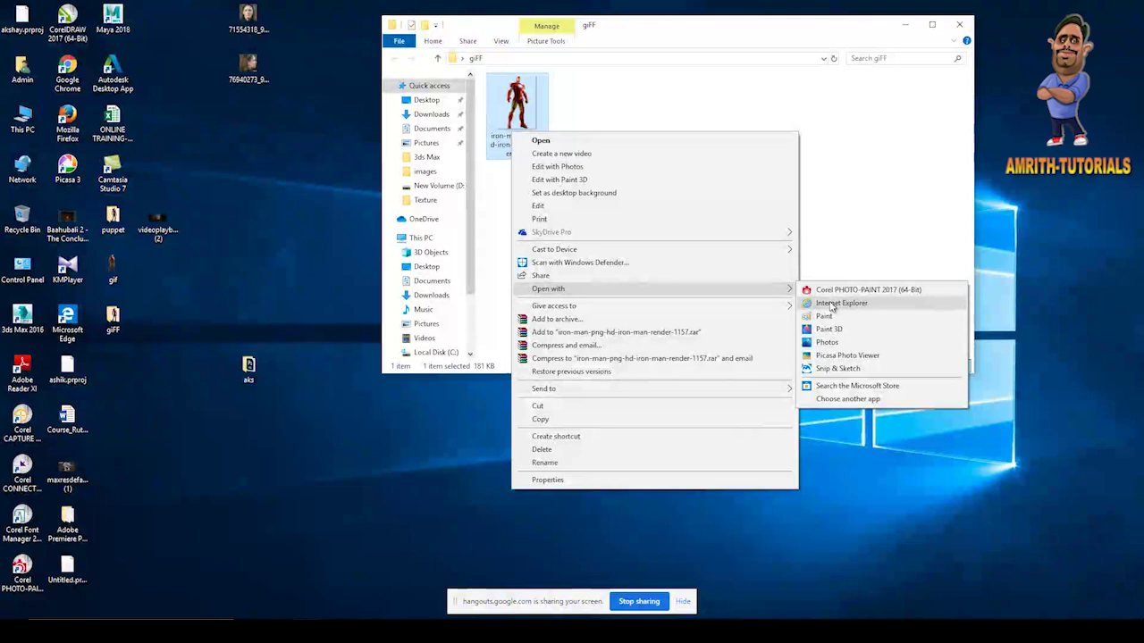
click(831, 304)
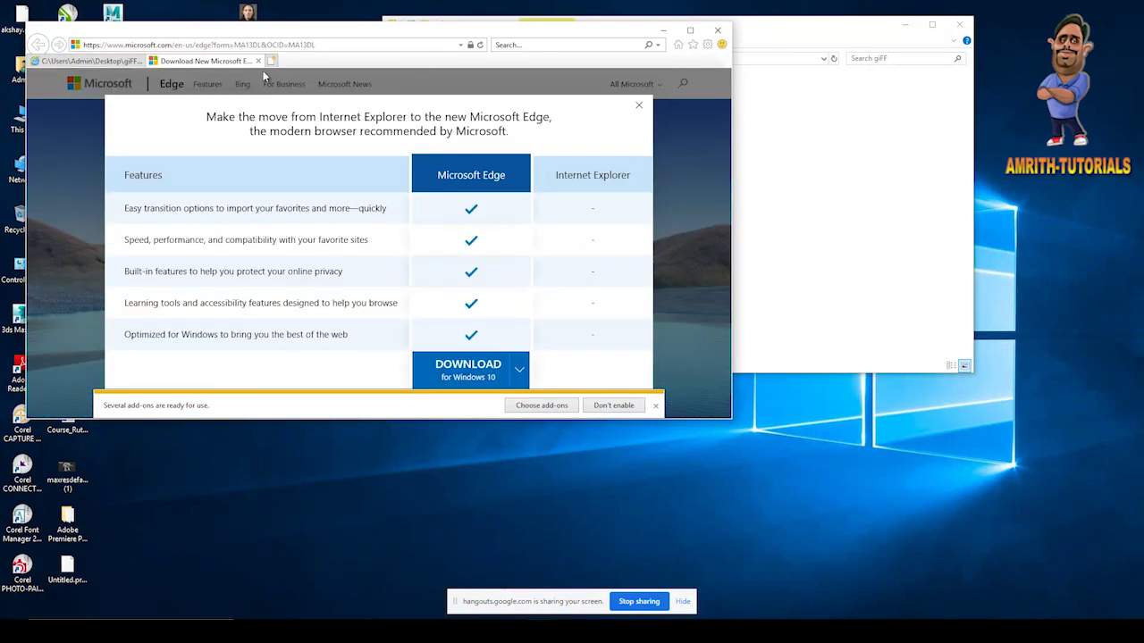
- Close the Edge promotion tab, decline the add-ons notice, and close Internet Explorer
click(258, 61)
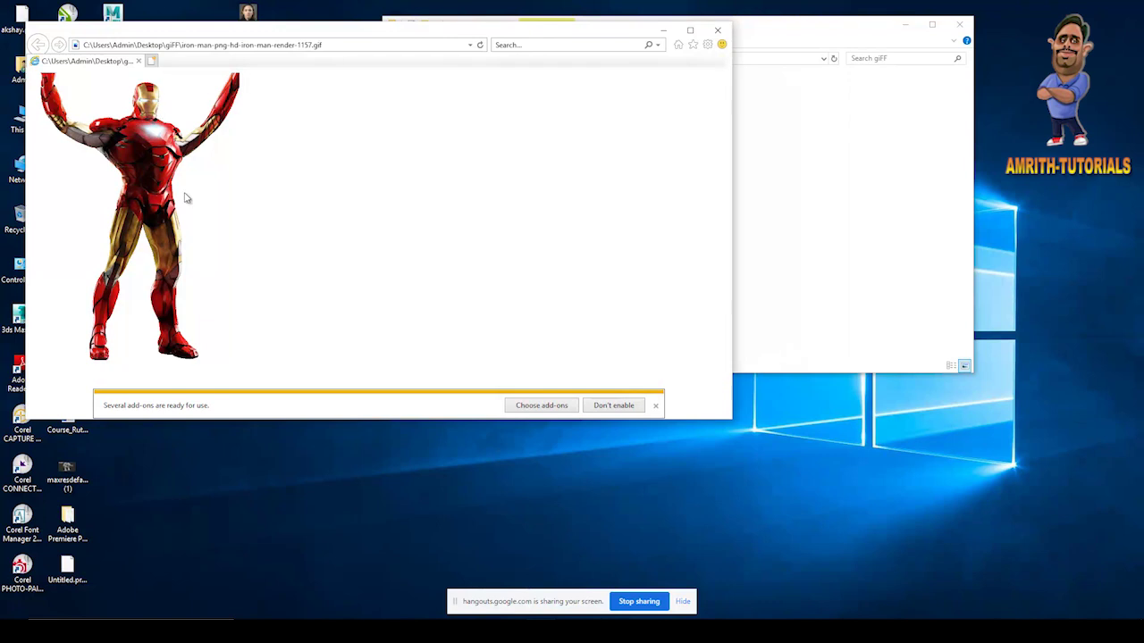
click(607, 404)
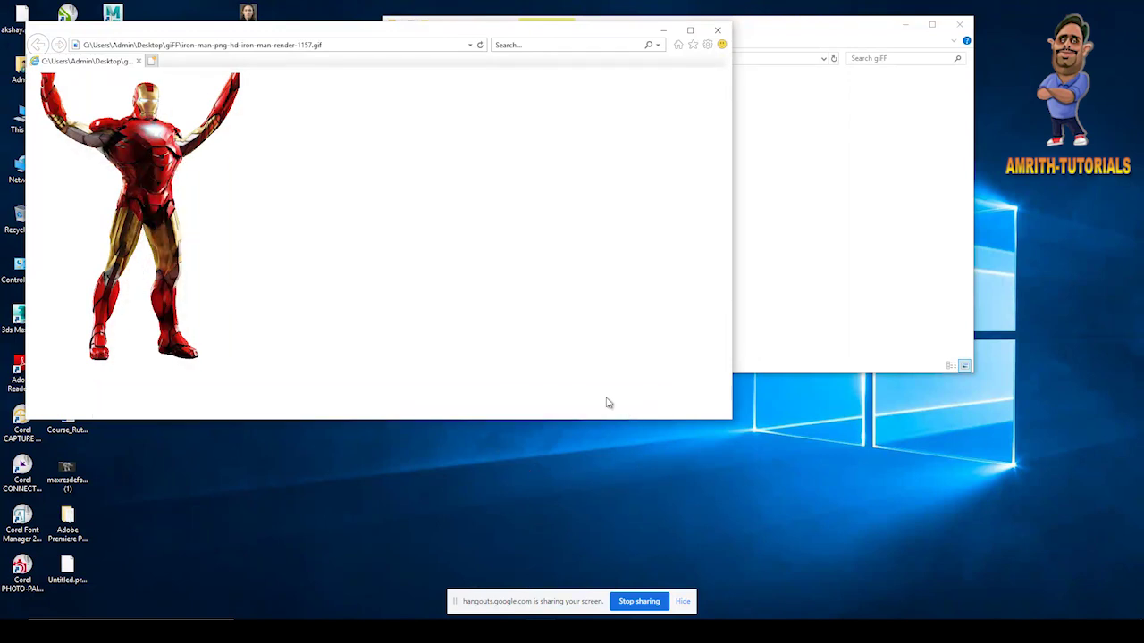
click(715, 31)
- Reopen the Iron Man GIF in Internet Explorer to view it, then close the browser
right_click(520, 128)
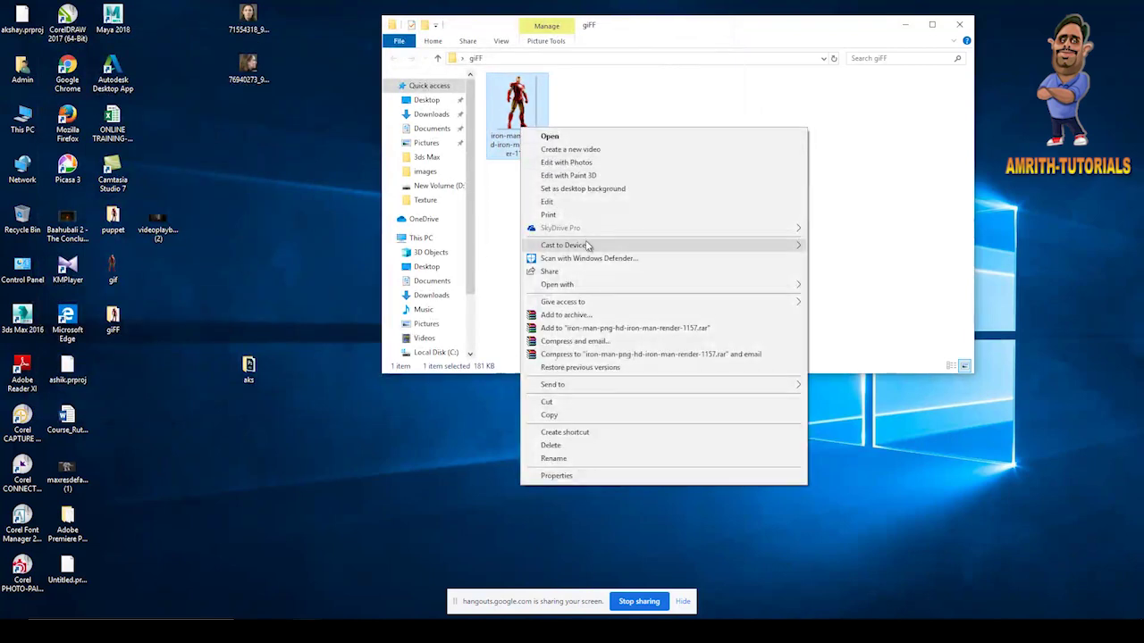
mouse_move(581, 286)
click(844, 296)
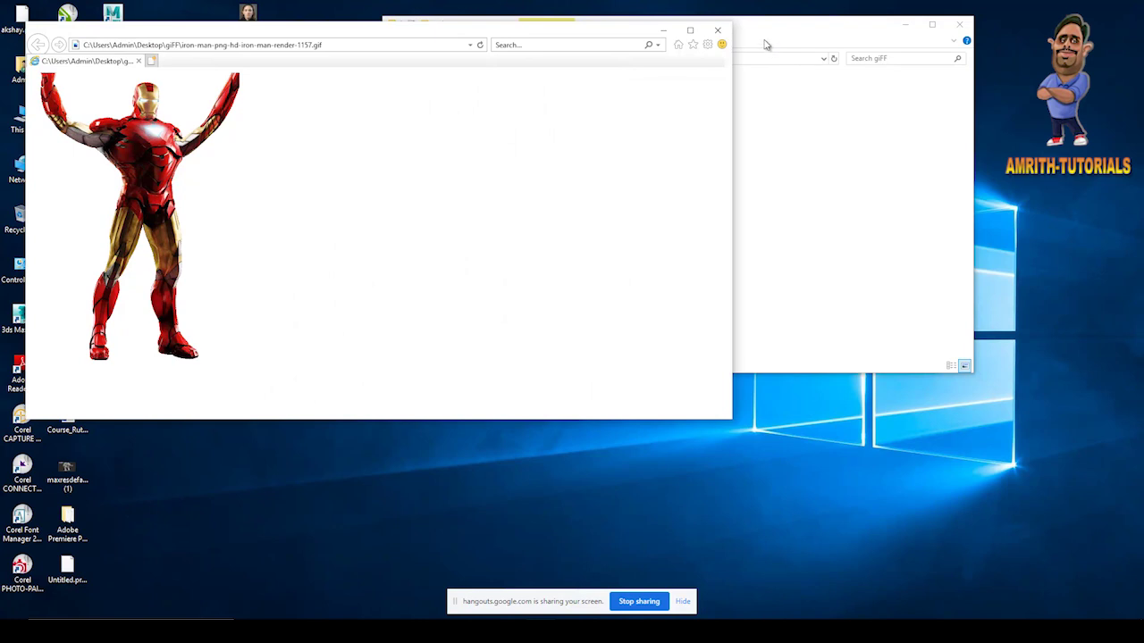
click(717, 30)
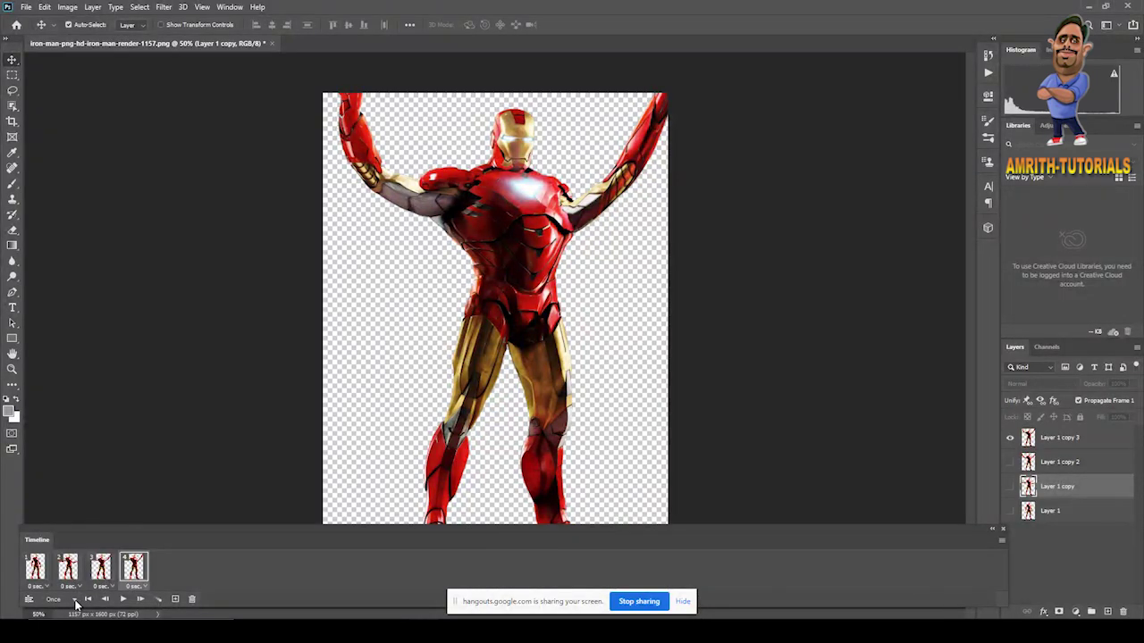
- Change the Timeline loop from Once to Forever and open File > Export > Save for Web (Legacy)
click(75, 600)
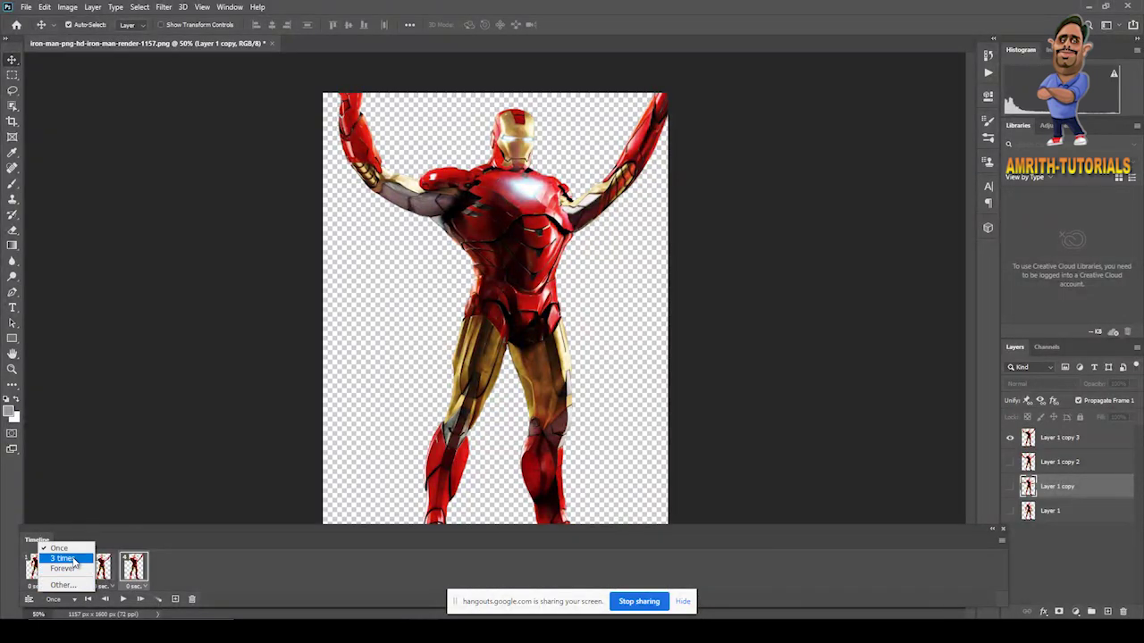
click(64, 568)
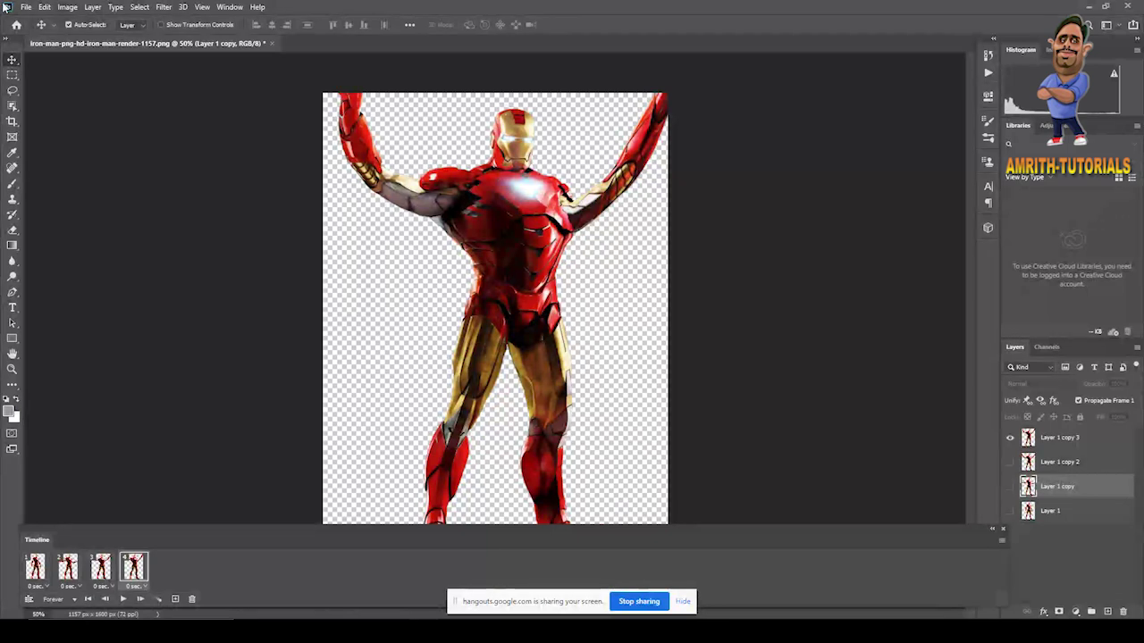
click(26, 8)
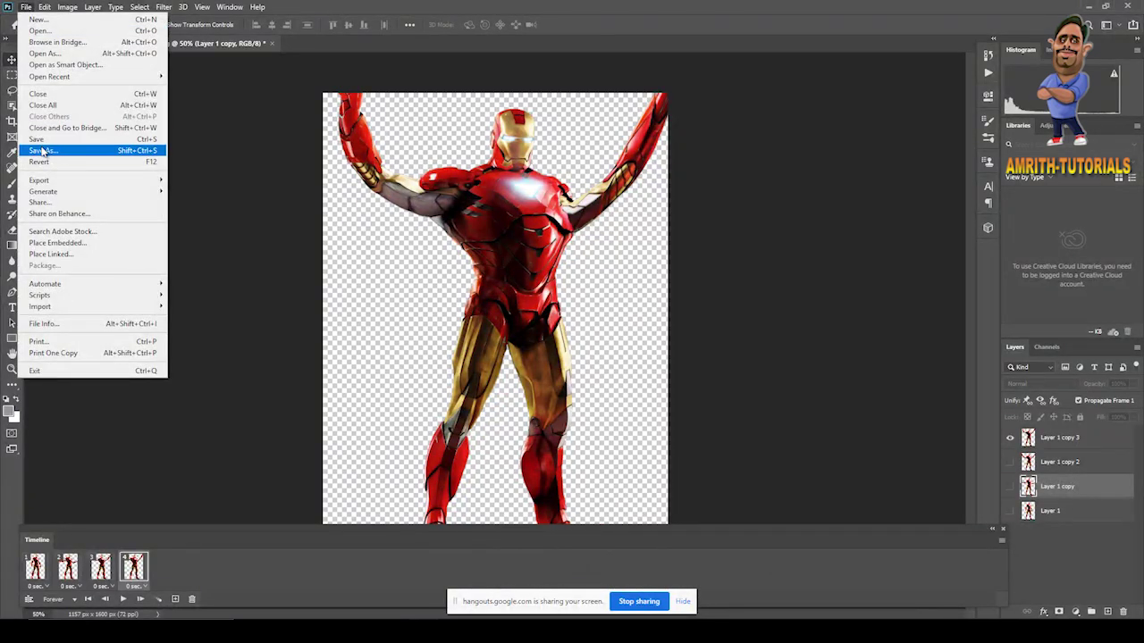
mouse_move(52, 182)
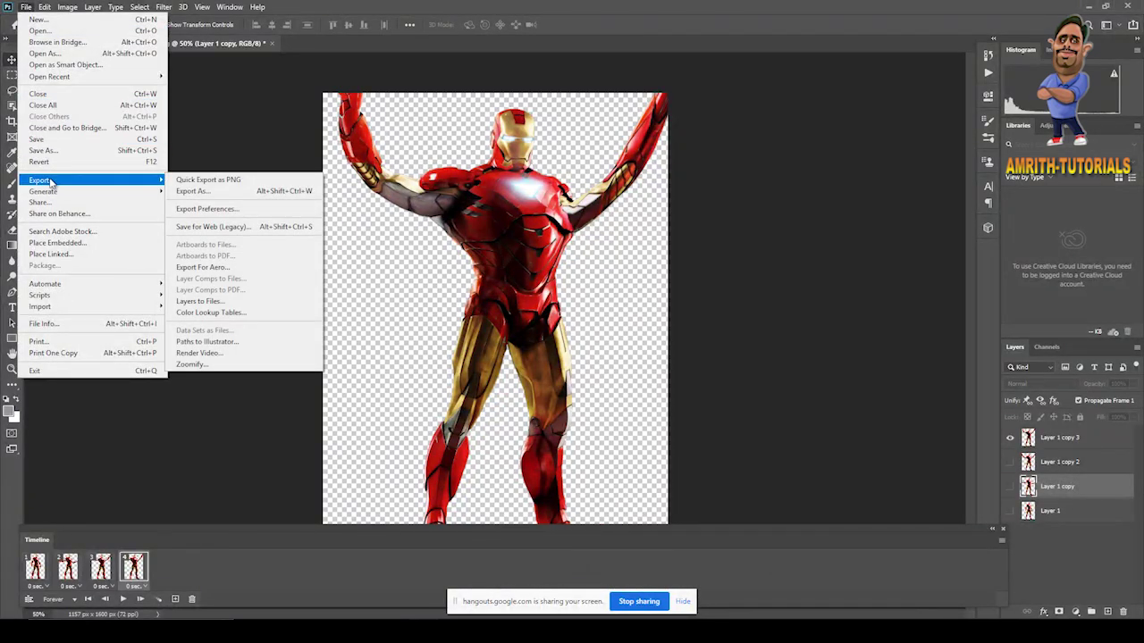
click(233, 229)
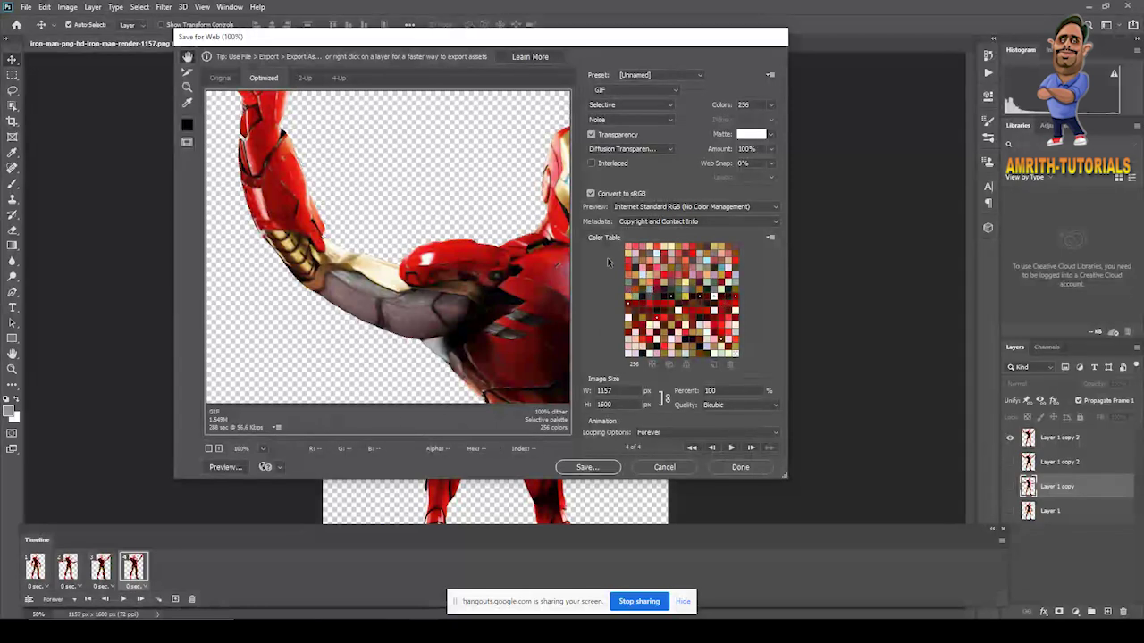
- In Save for Web (Legacy), resize the GIF to 350 px wide (350 x 484 px)
key(Tab)
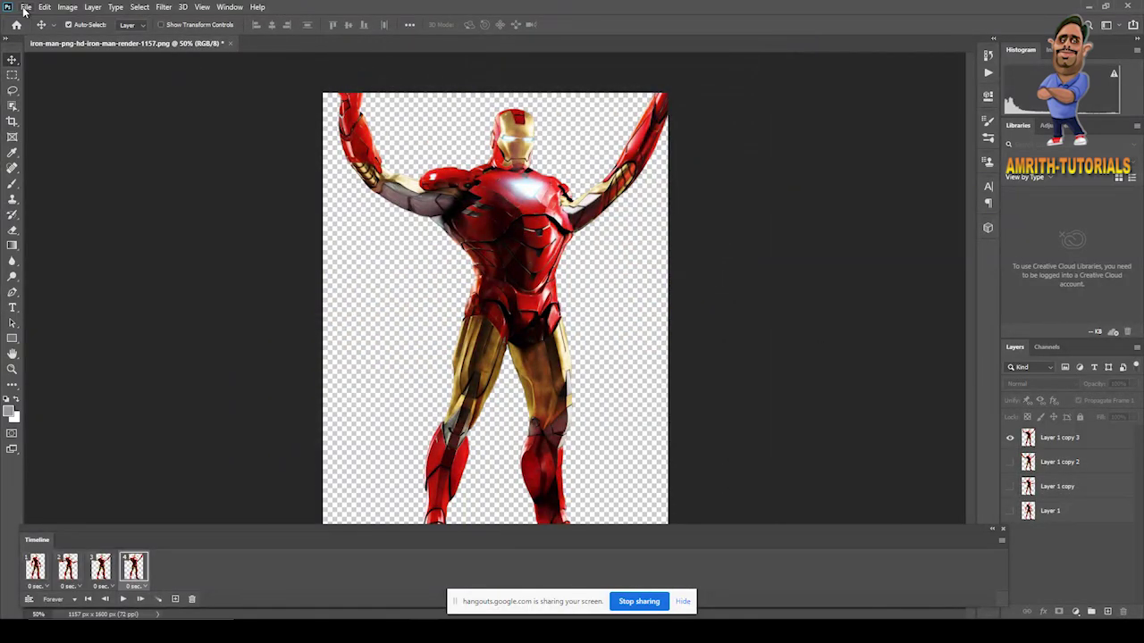
click(26, 7)
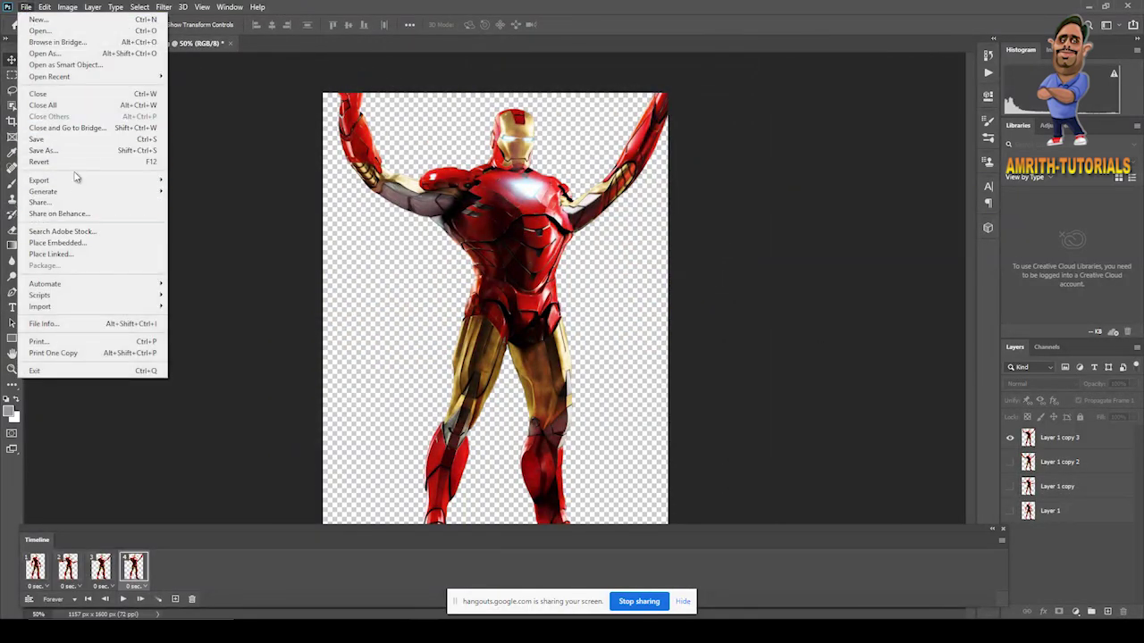
mouse_move(76, 180)
click(220, 229)
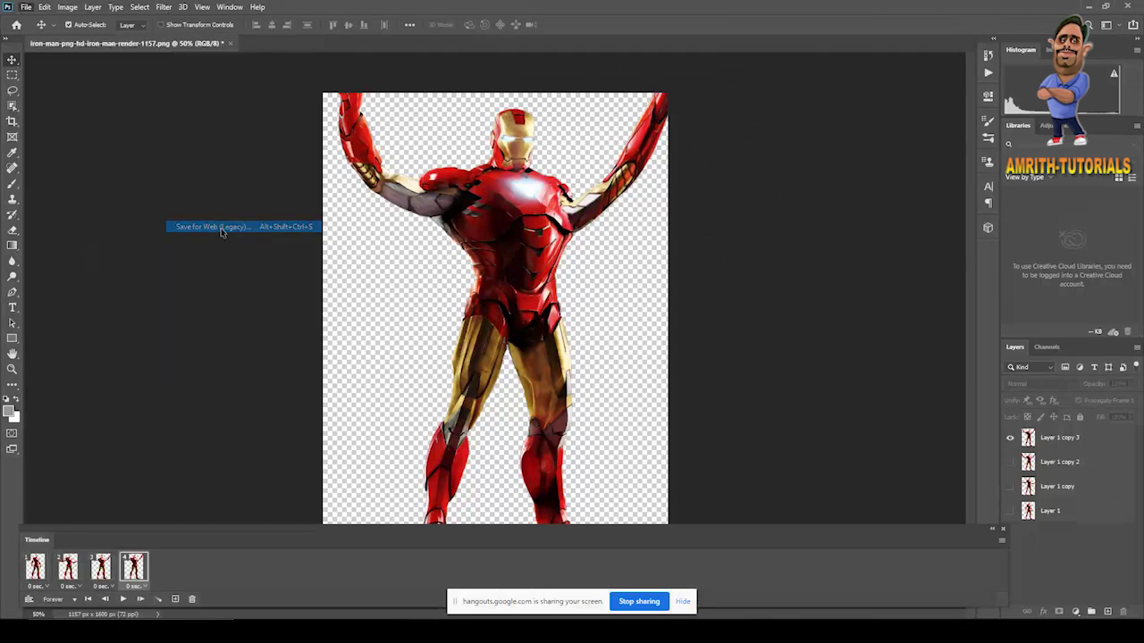
click(626, 391)
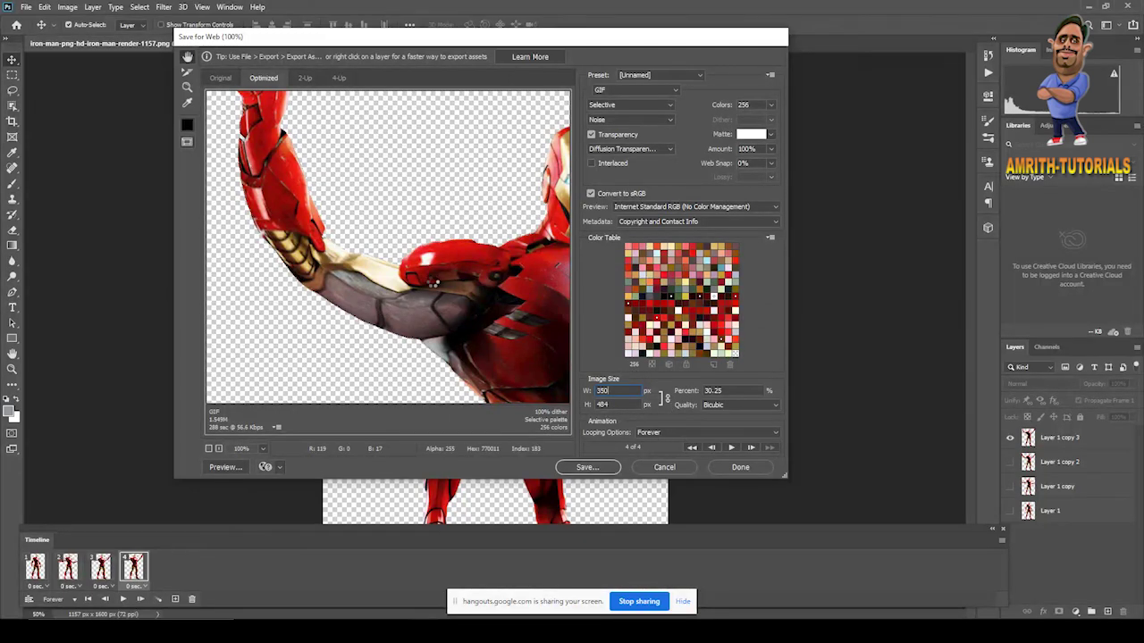
click(435, 283)
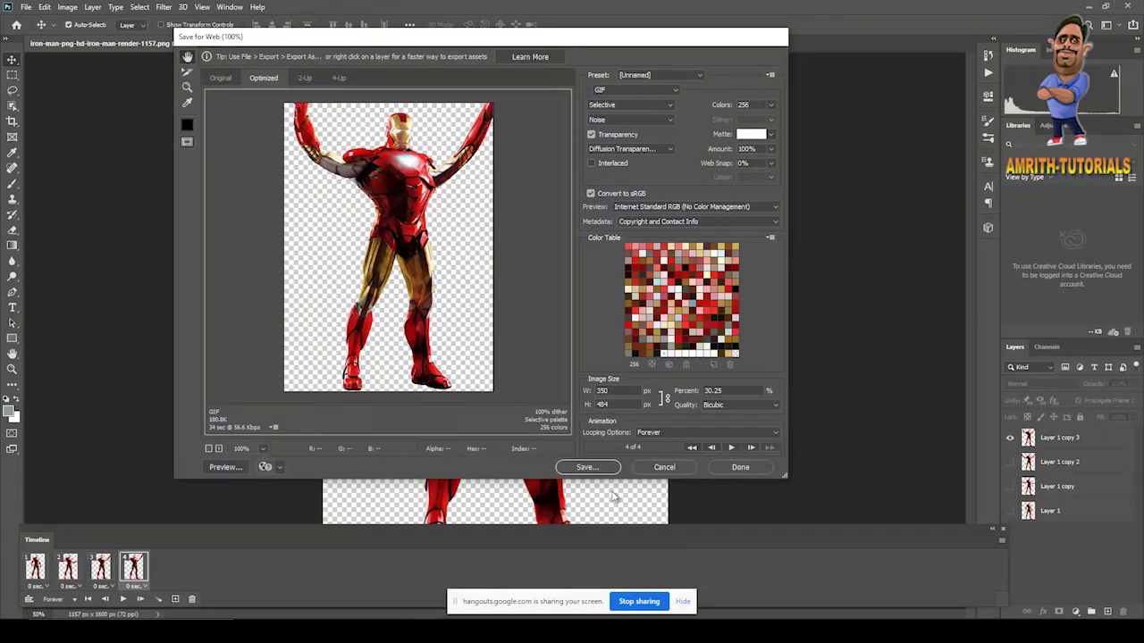
- Save the GIF over the existing Iron Man file in giFF, confirming Replace
click(600, 466)
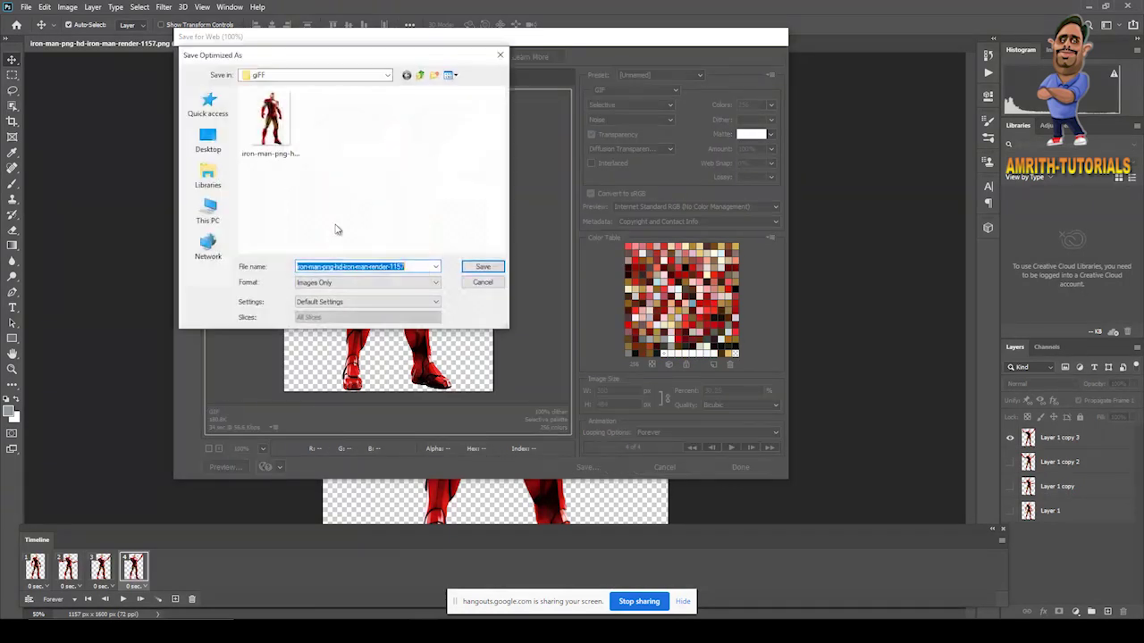
double_click(284, 132)
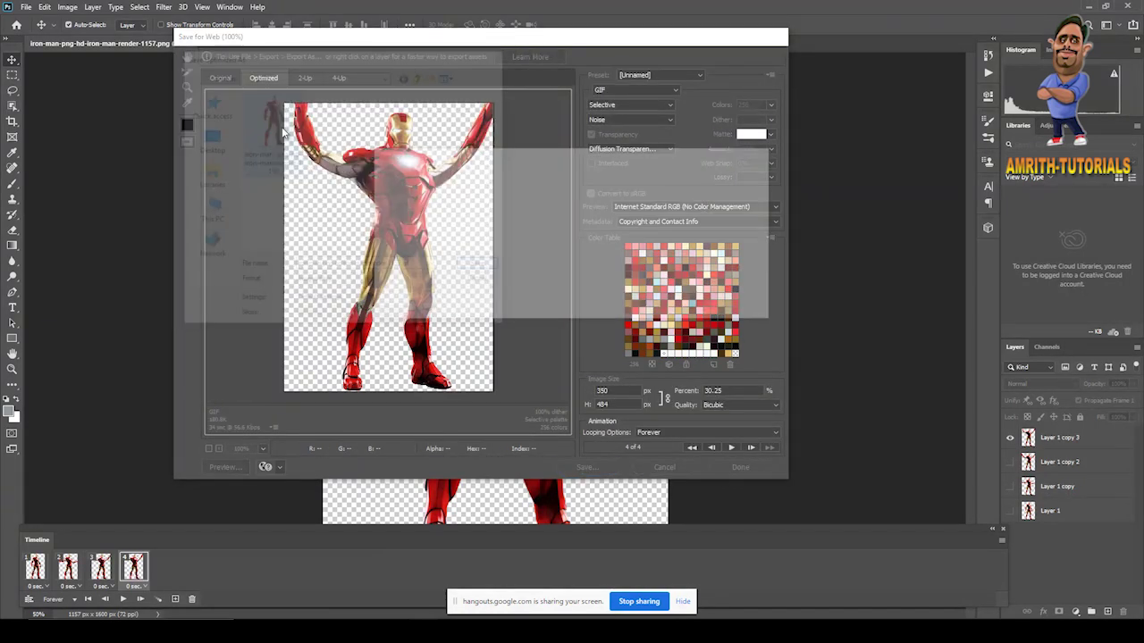
key(Return)
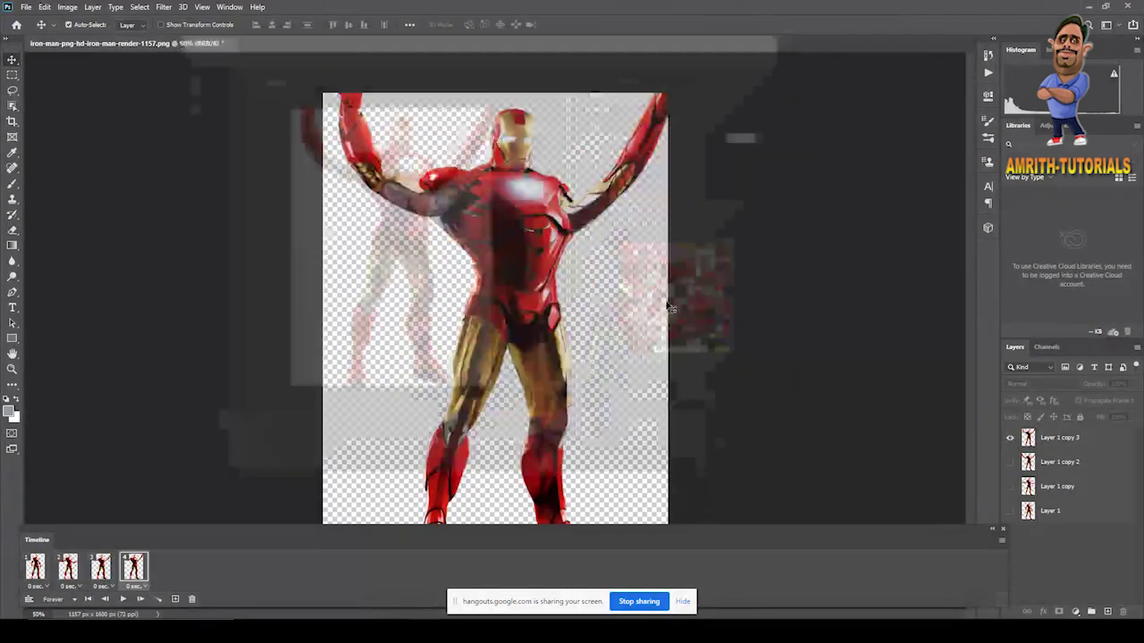
click(1090, 6)
- Open the resized Iron Man GIF in Internet Explorer, view it maximized, then close it
right_click(506, 126)
mouse_move(613, 284)
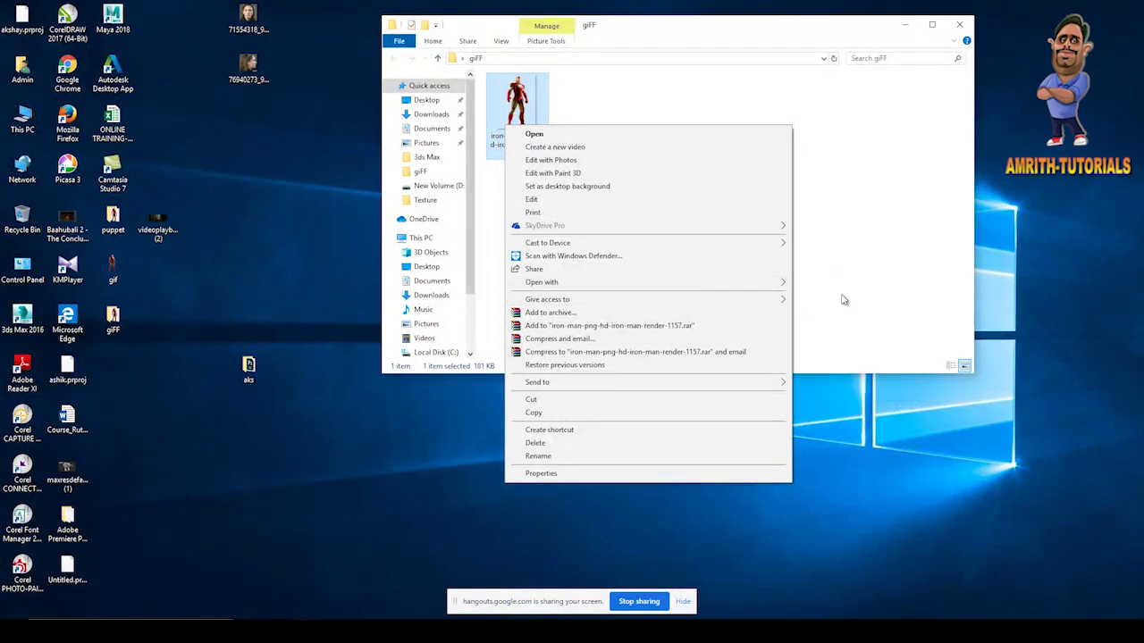
mouse_move(746, 291)
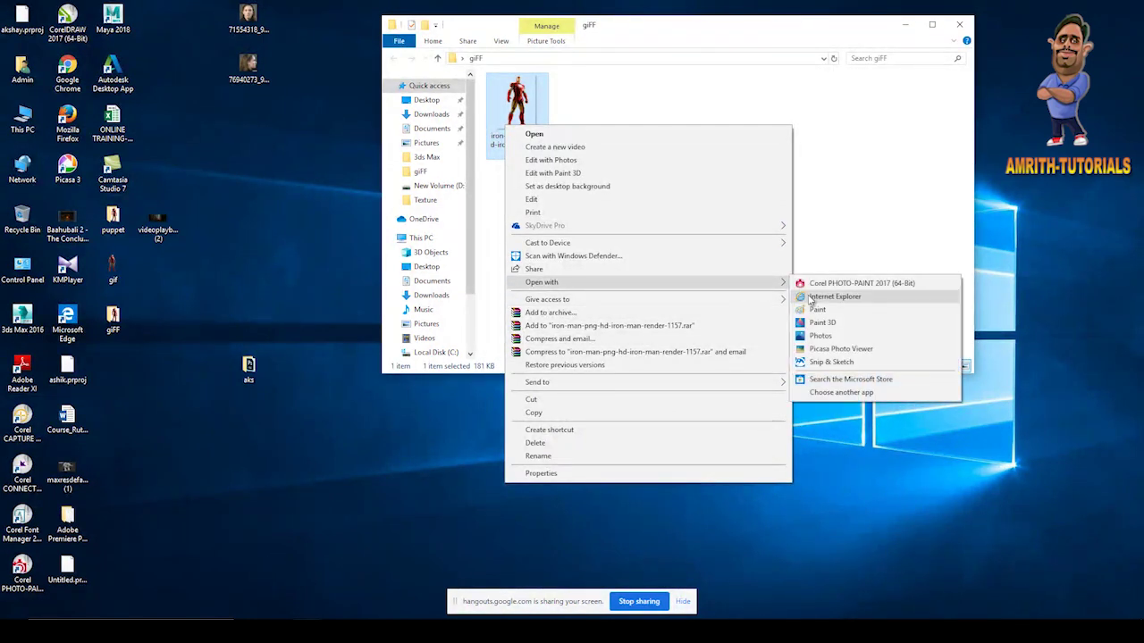
click(811, 301)
click(694, 34)
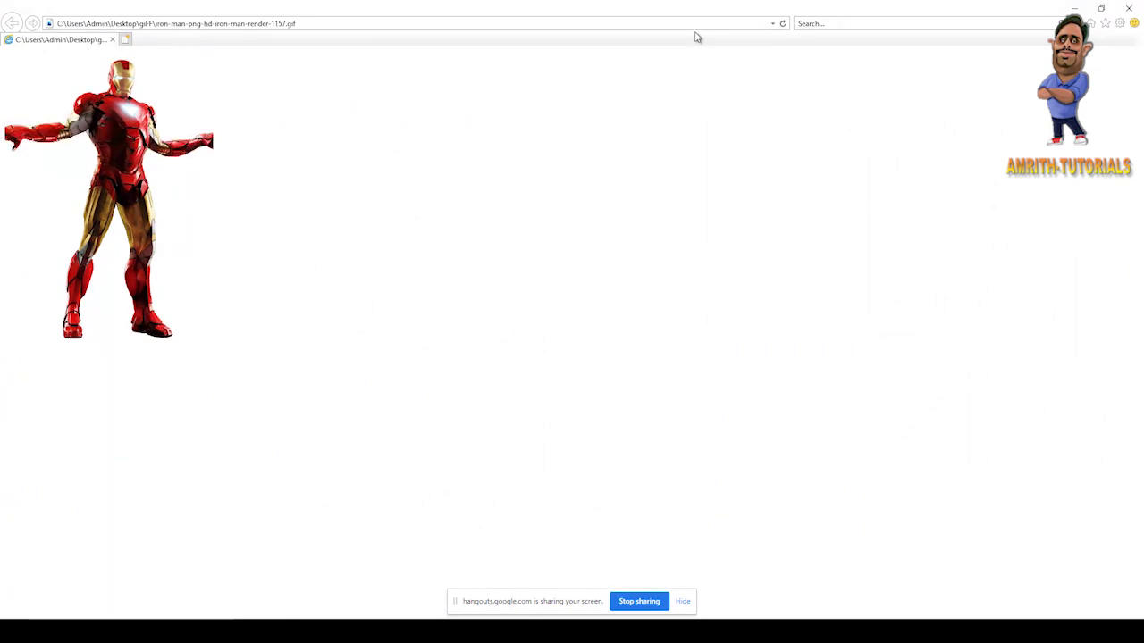
click(1128, 8)
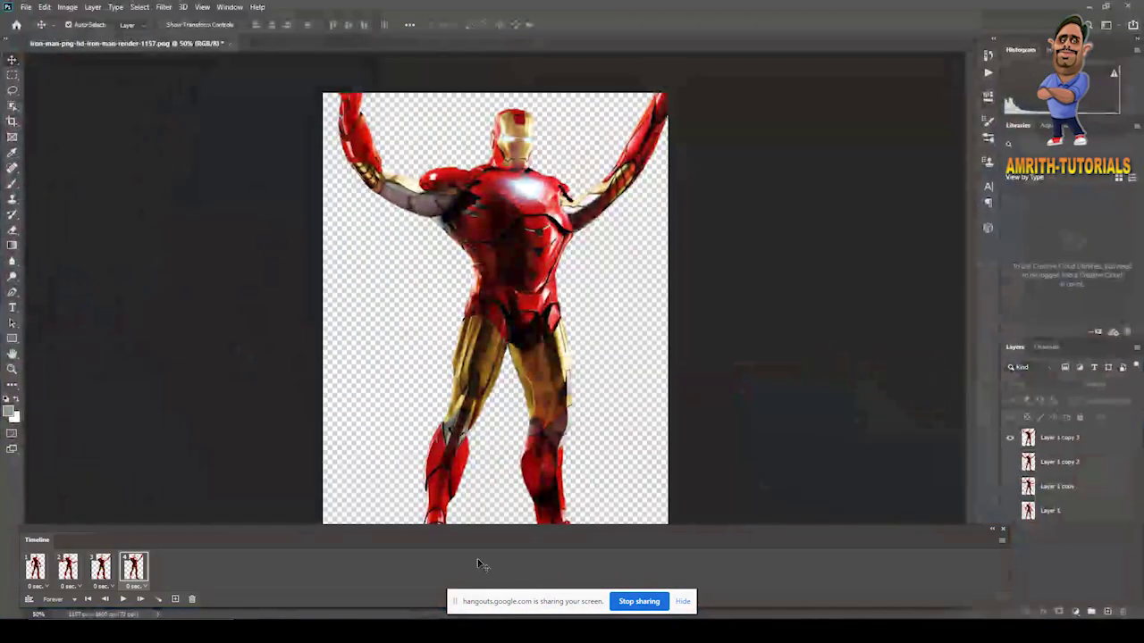
- Restore Photoshop, dismiss the Edit menu, and show Window > Workspace with Motion current
click(44, 7)
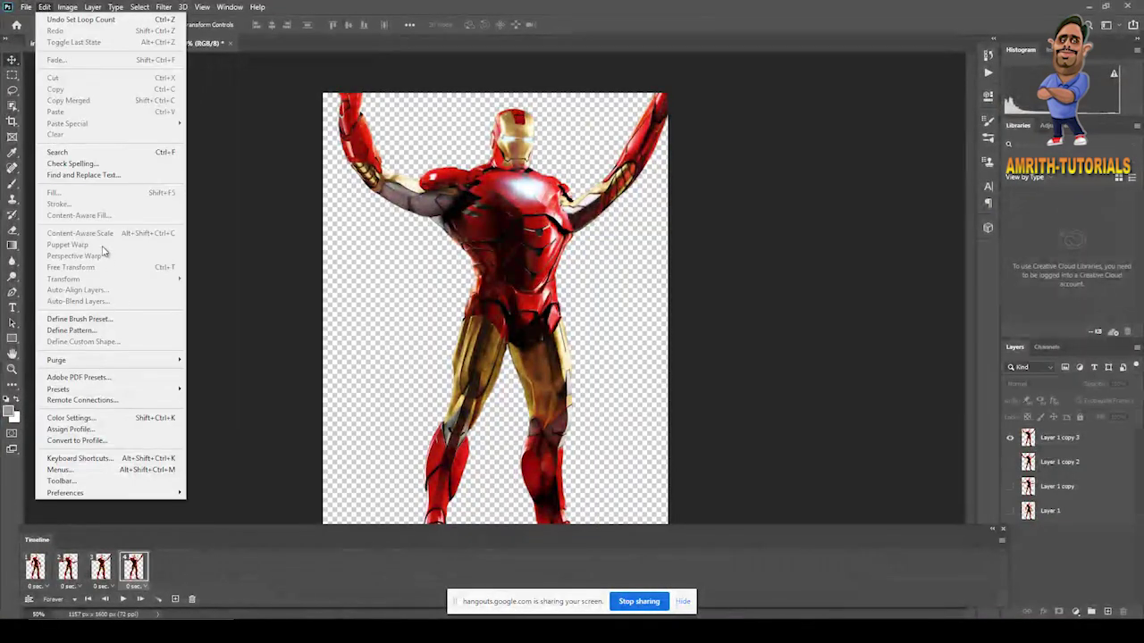
click(1060, 493)
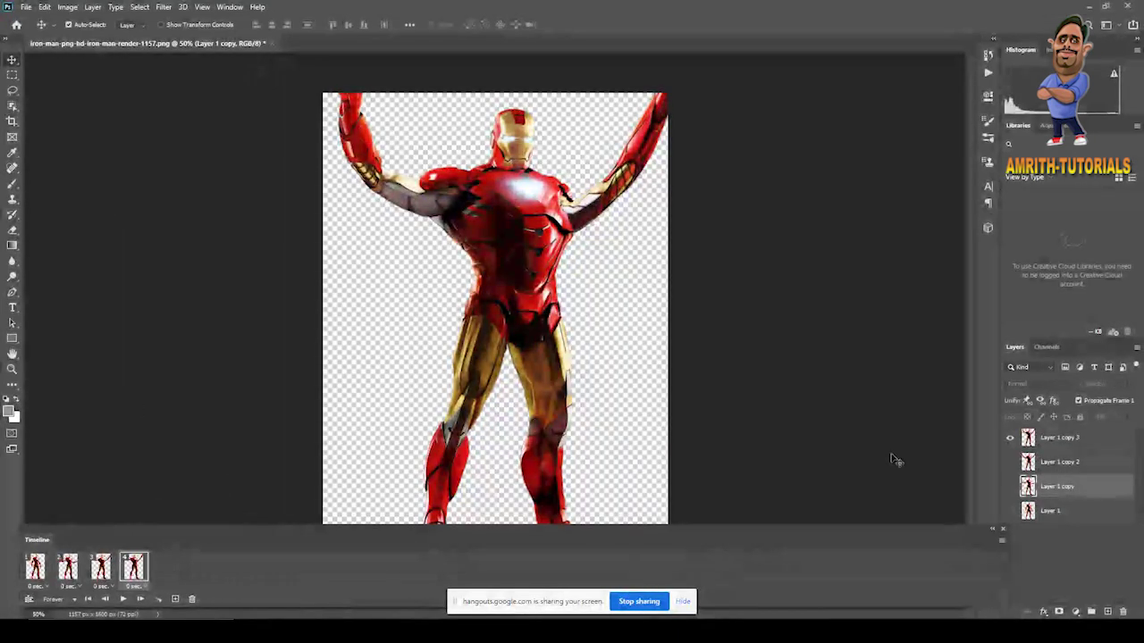
click(235, 9)
mouse_move(253, 31)
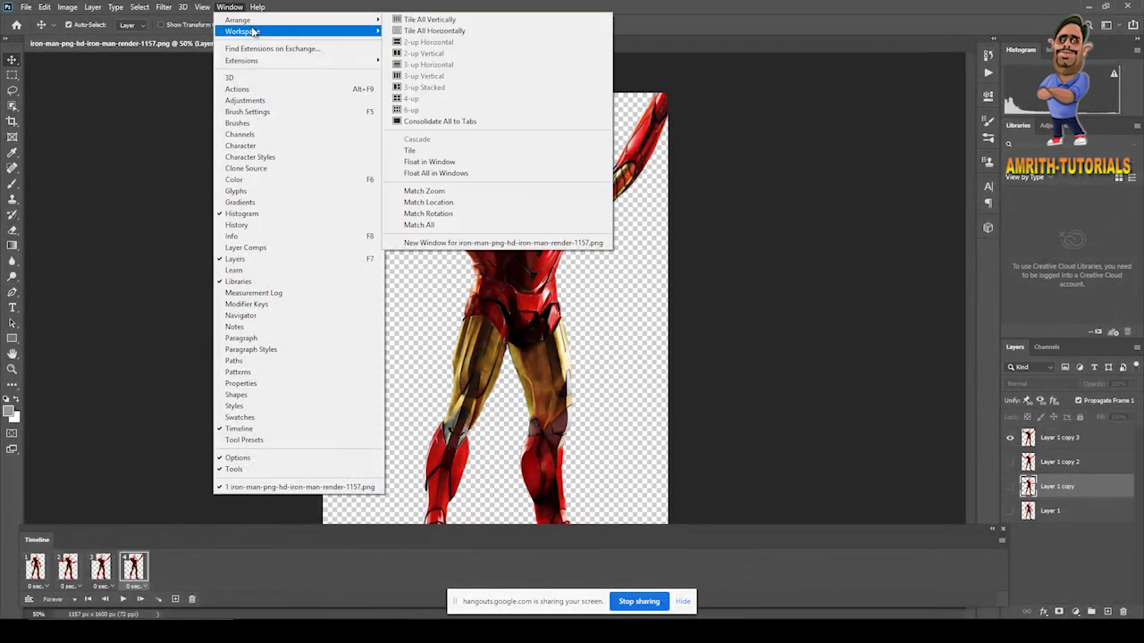